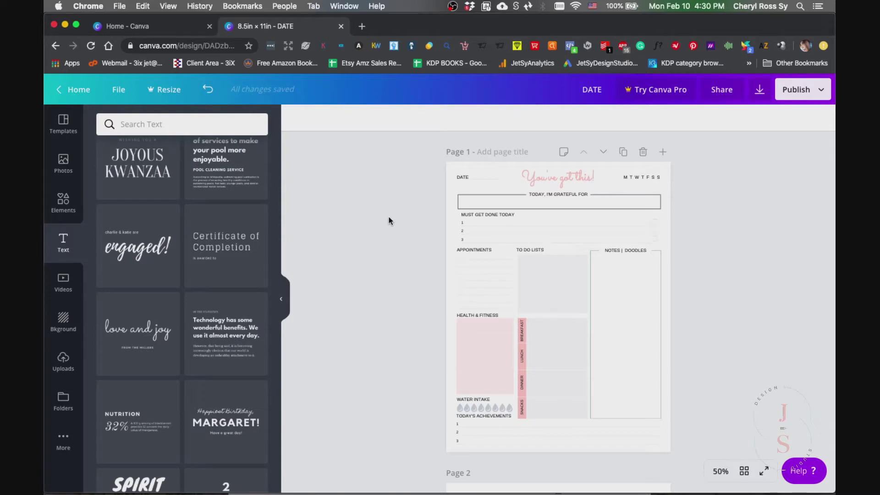
- Review the finished planner page and check the custom-size option on the Canva home page
key("super+equal")
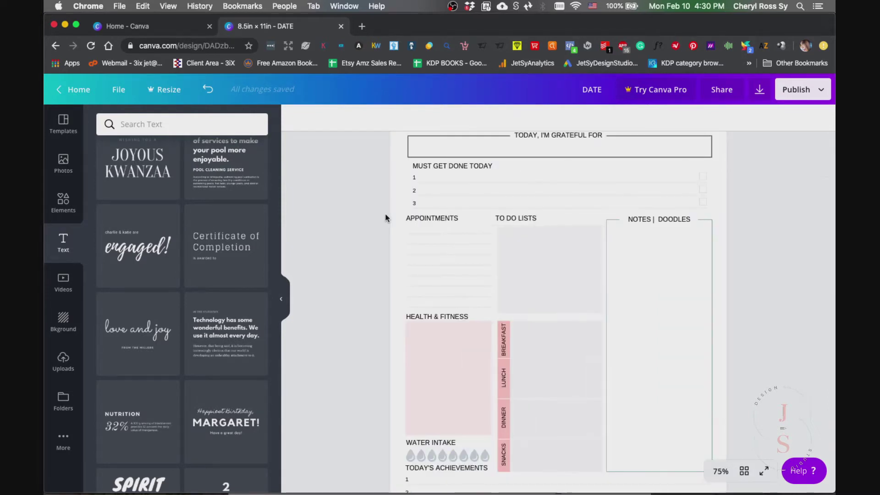
scroll(385, 218, "up", 3)
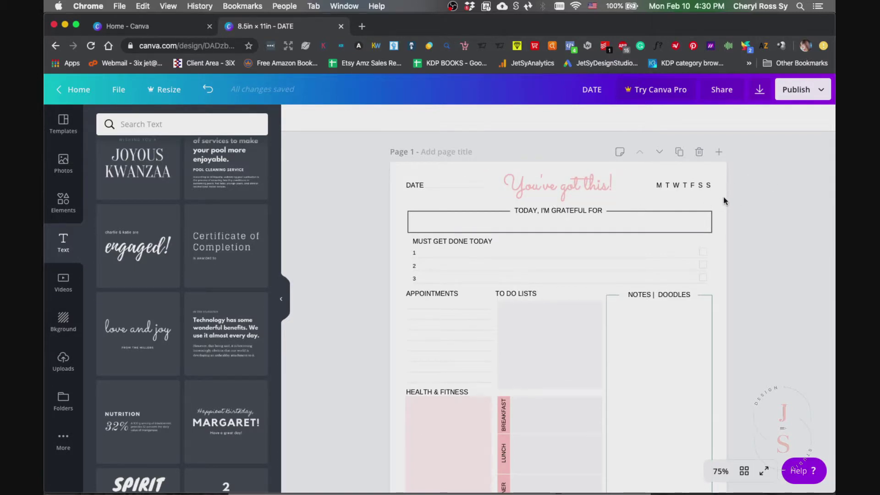
scroll(724, 201, "down", 4)
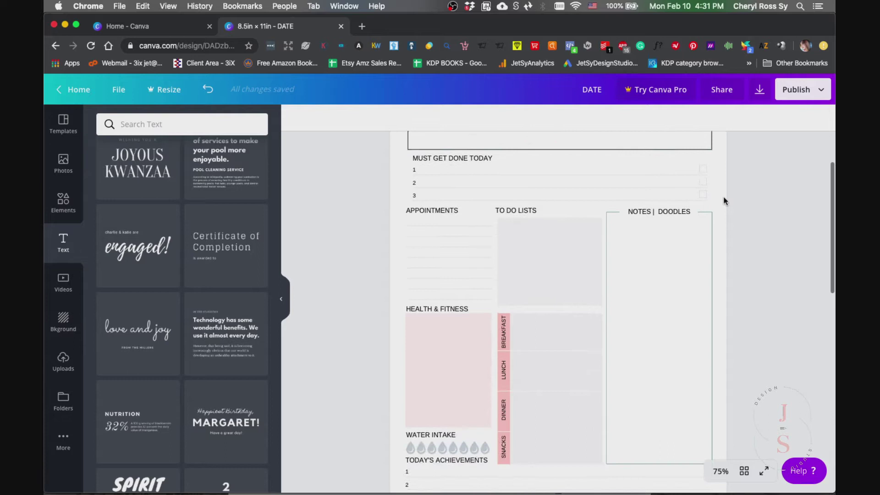
scroll(724, 201, "down", 2)
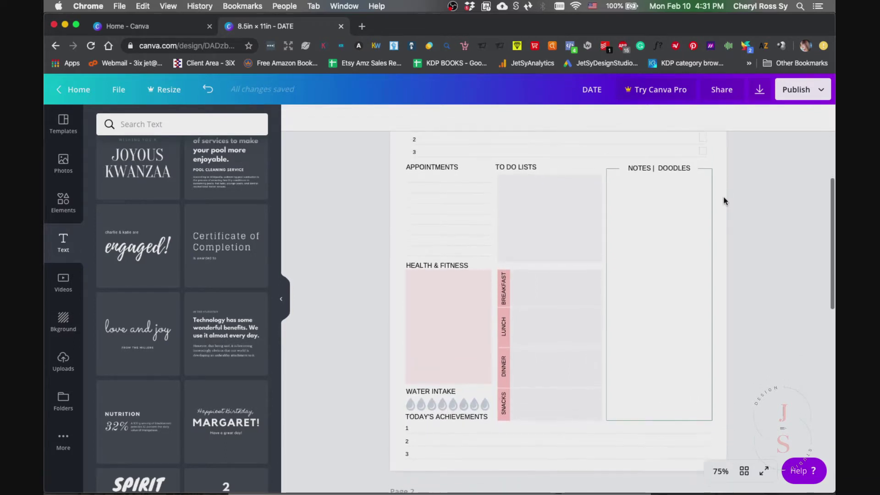
left_click(162, 26)
left_click(133, 145)
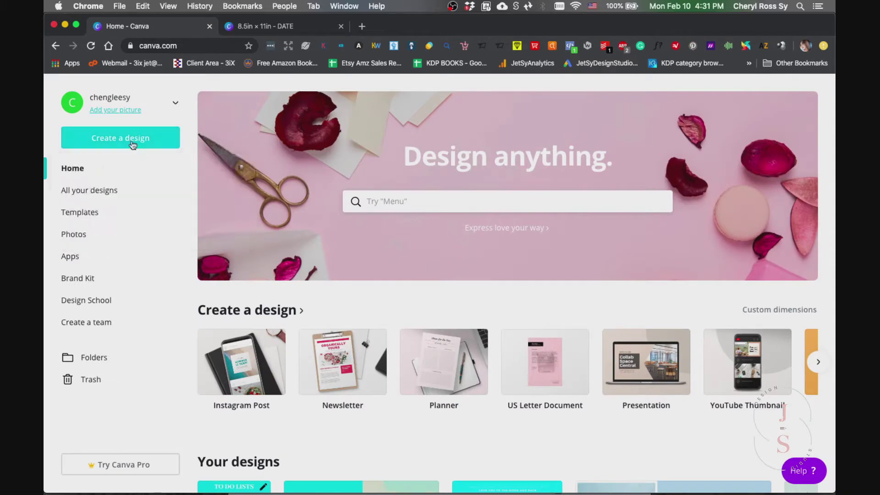
left_click(133, 145)
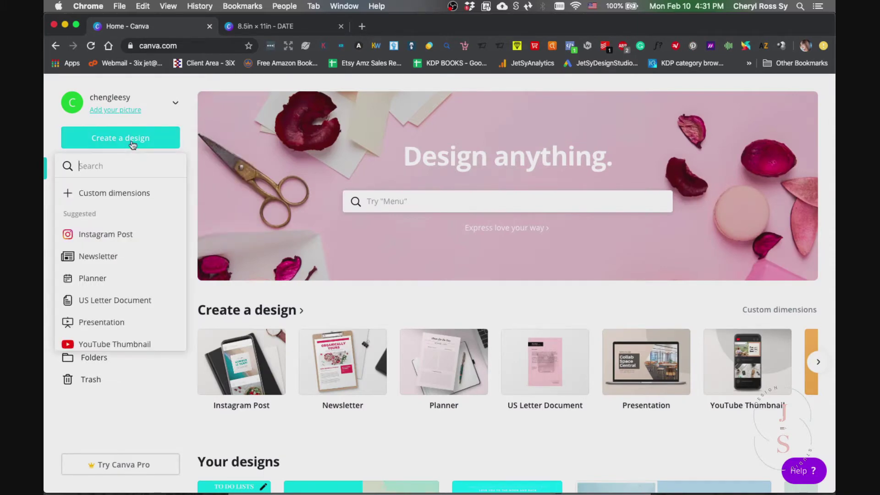
left_click(117, 195)
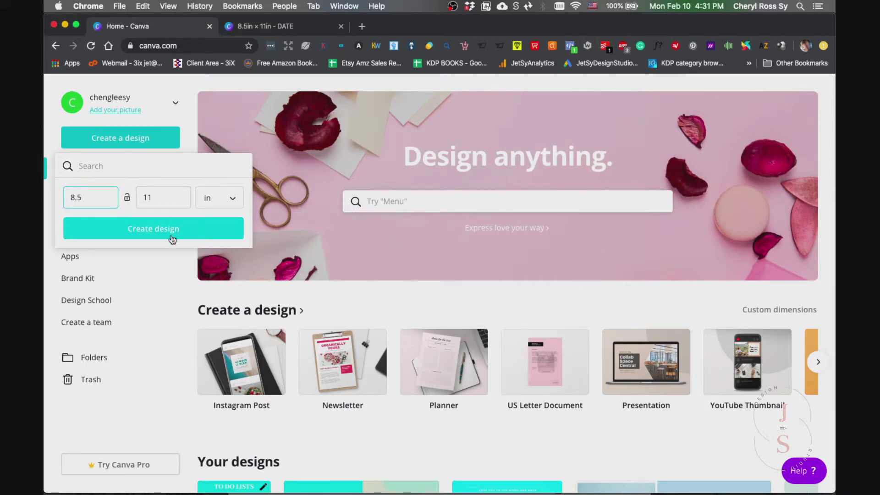
left_click(272, 26)
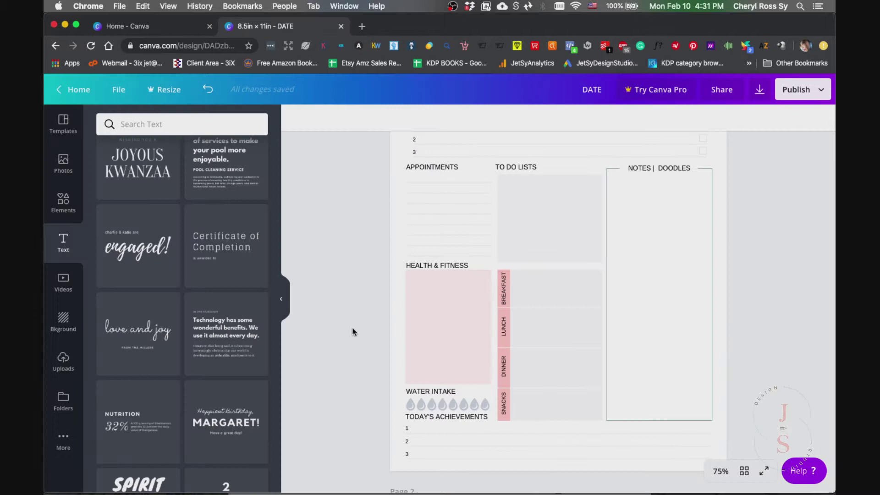
- Add a body text box reading DATE and place it at page 2's top-left corner
scroll(345, 258, "up", 5)
scroll(345, 259, "down", 3)
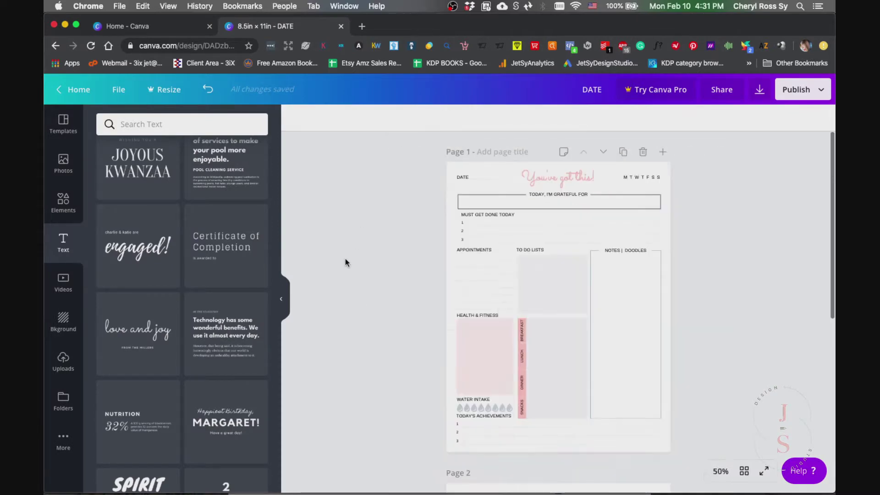
scroll(346, 259, "down", 2)
scroll(346, 259, "down", 5)
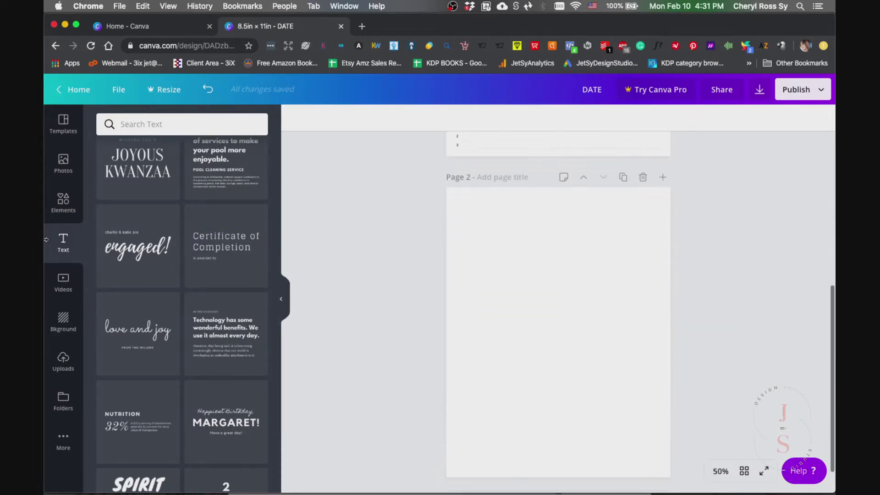
left_click(67, 243)
left_click(133, 240)
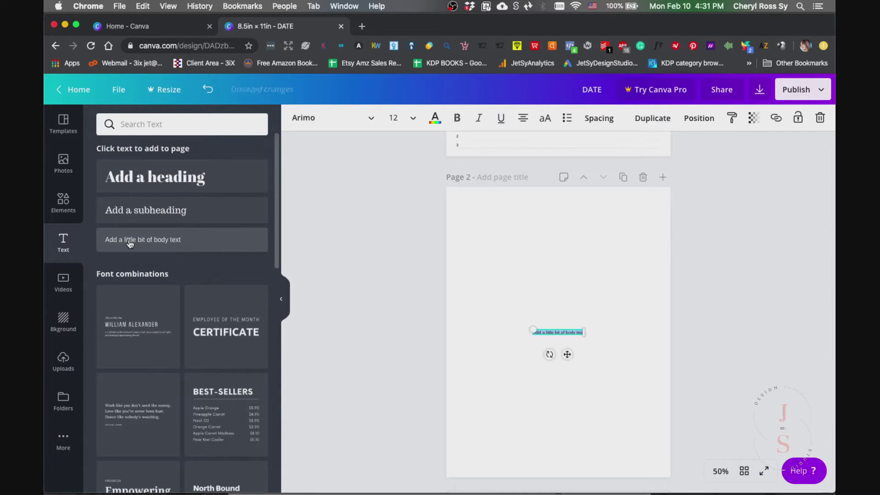
key("BackSpace")
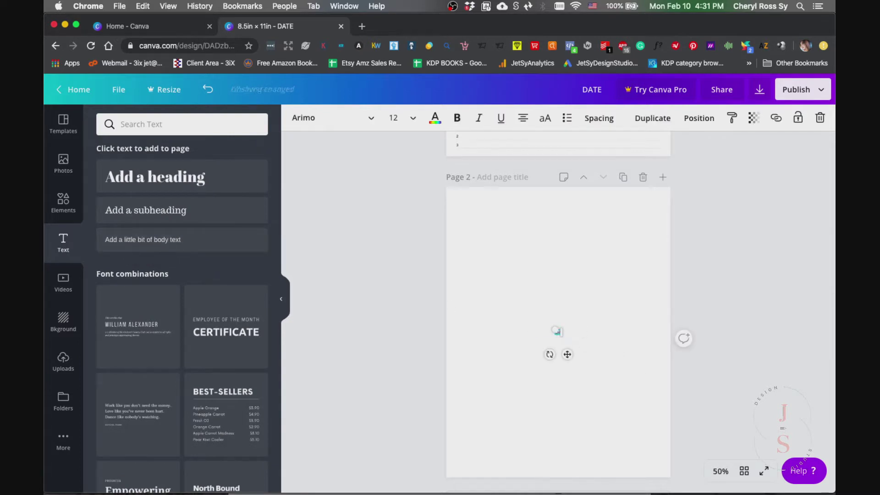
key("super+plus")
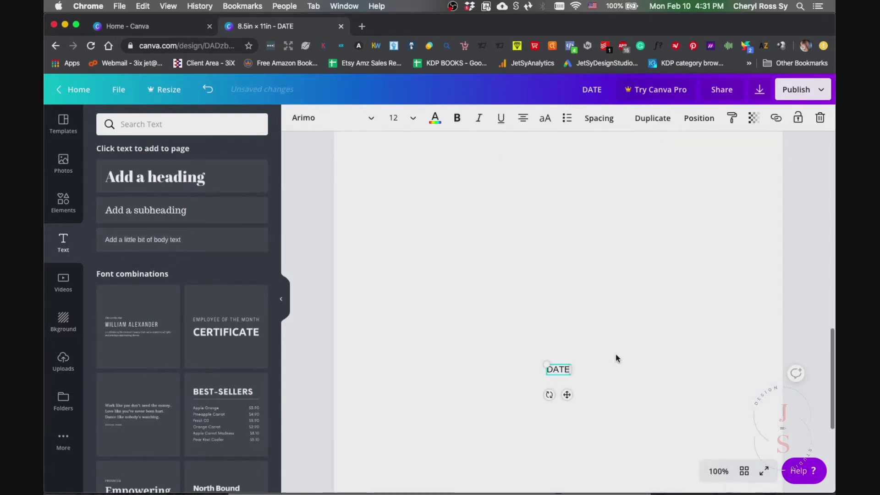
scroll(596, 390, "up", 3)
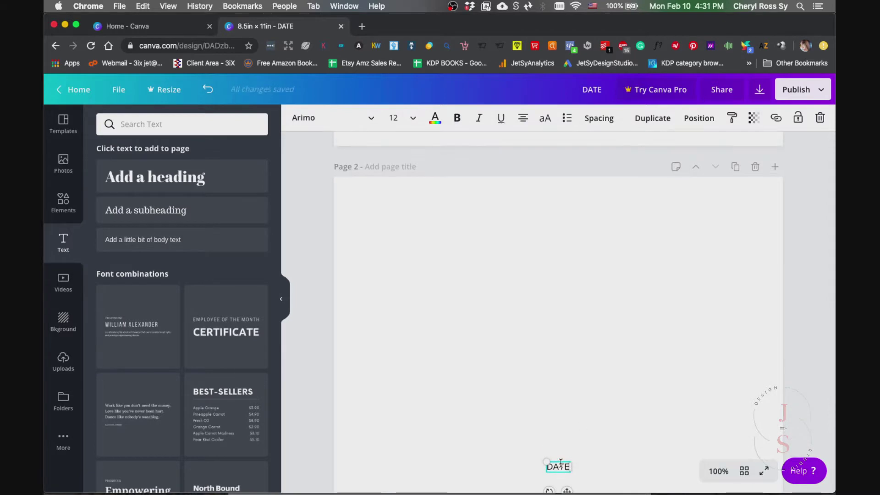
left_click_drag(569, 491, 379, 225)
- Search Elements for LINE and drop a plain line onto page 2
left_click(390, 273)
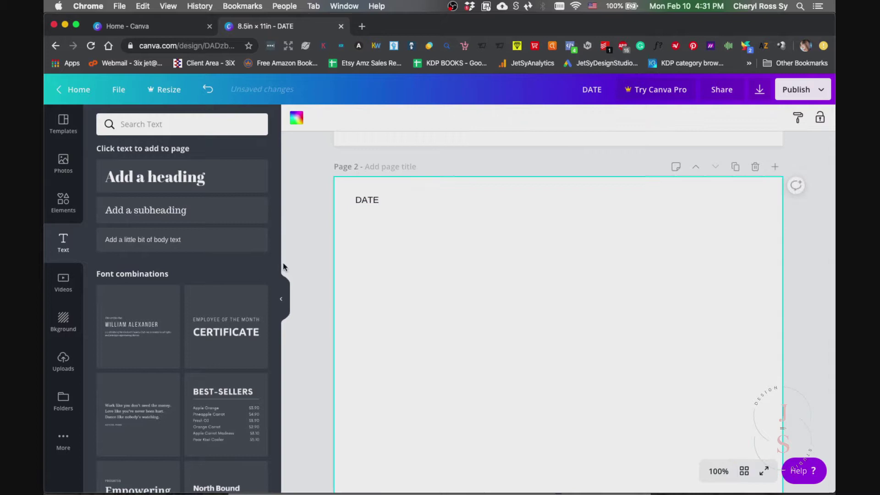
left_click(67, 216)
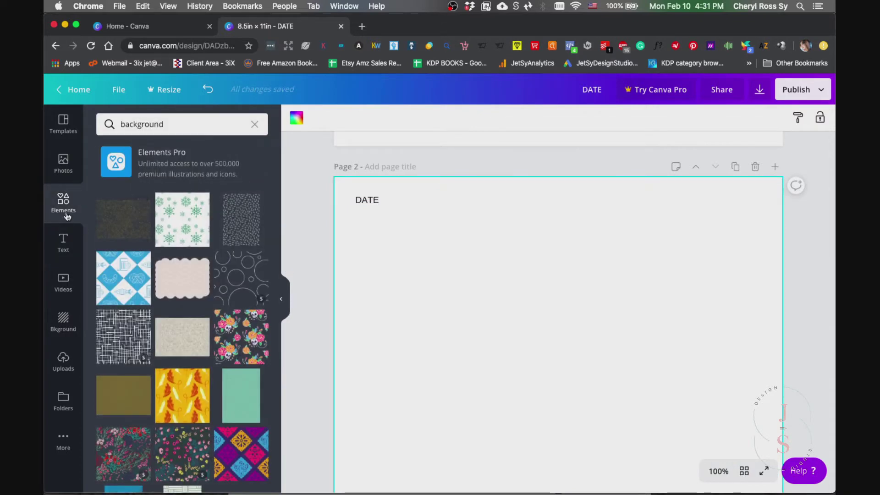
left_click(199, 125)
double_click(199, 125)
type("LINE")
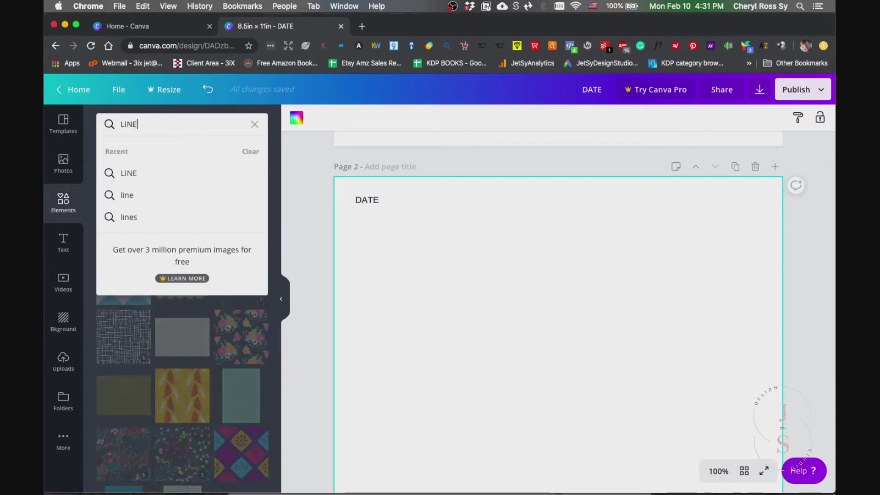
key("Return")
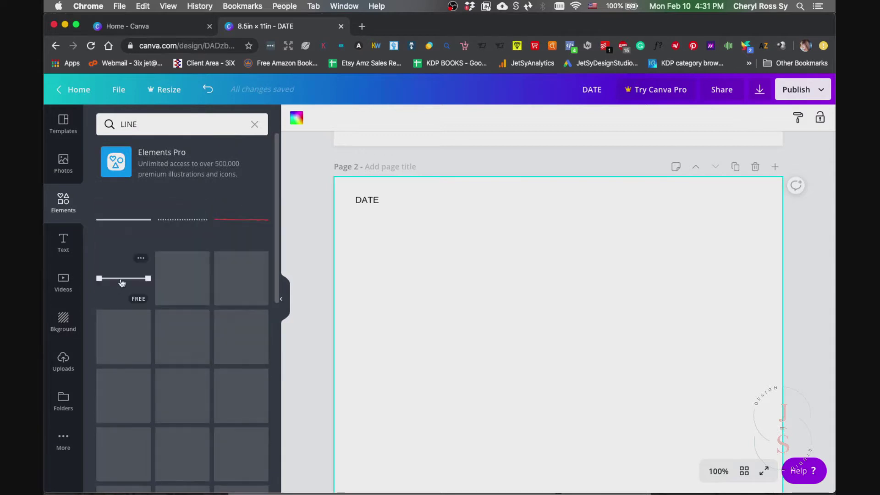
left_click_drag(130, 223, 387, 310)
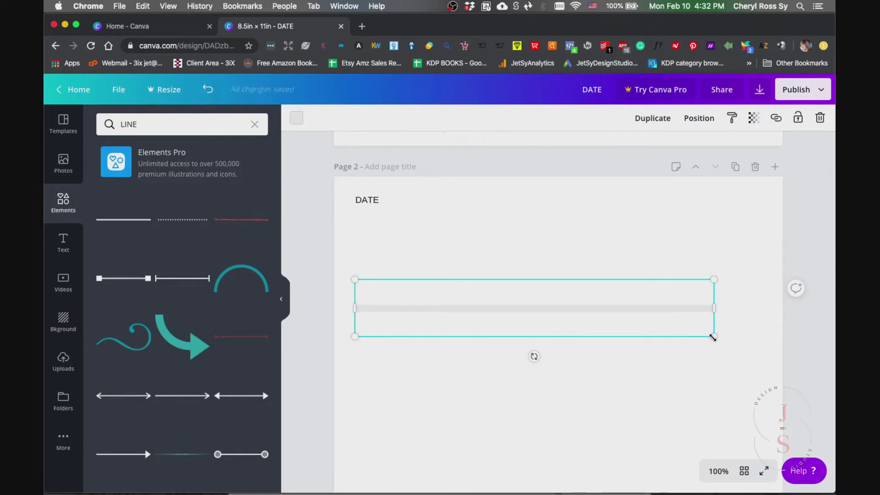
- Resize the line to about 1.9 in wide and set it just right of DATE
left_click_drag(714, 337, 424, 250)
left_click_drag(421, 291, 406, 203)
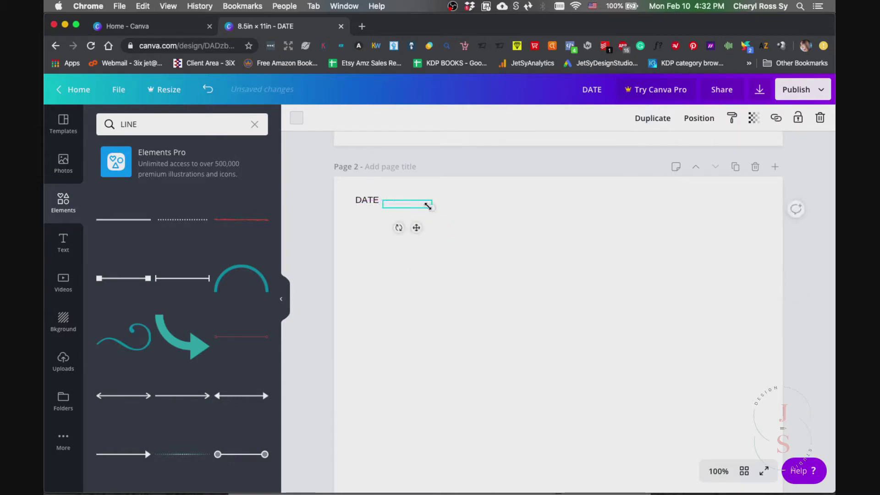
scroll(466, 304, "up", 2)
scroll(441, 287, "up", 2)
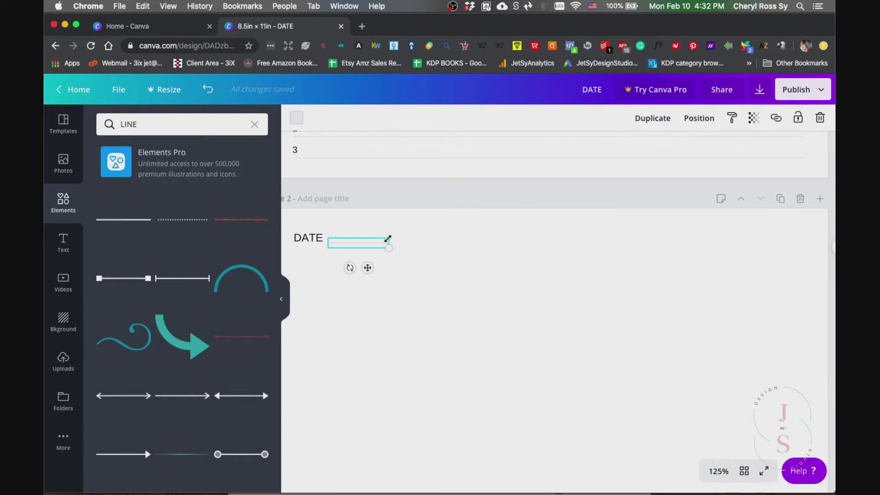
left_click_drag(389, 242, 460, 241)
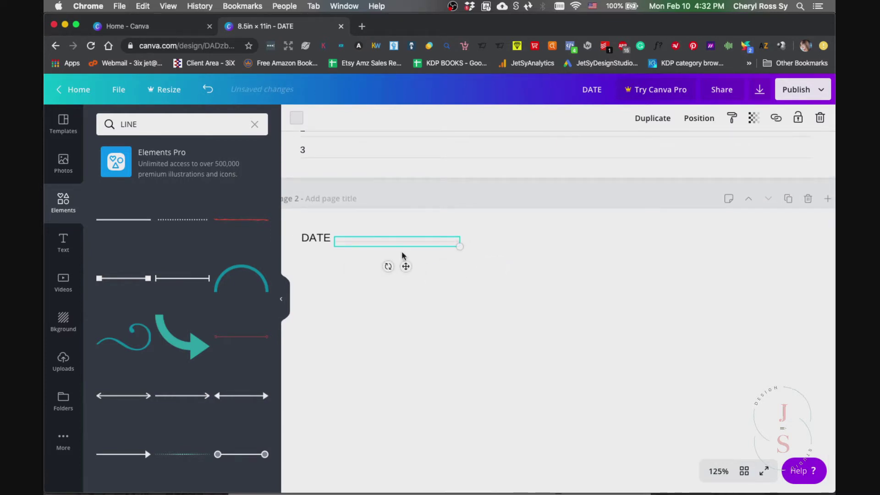
left_click(460, 290)
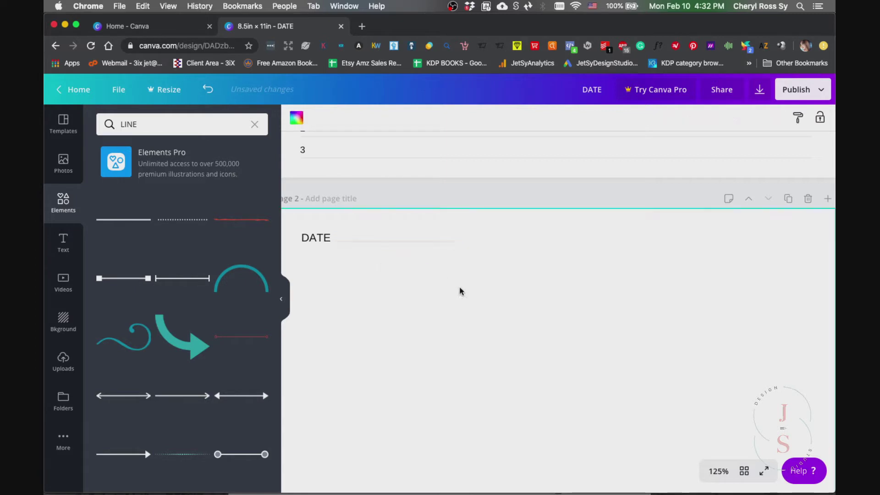
- Duplicate the DATE label and change the copy's text to MTWTFSS
left_click(317, 238)
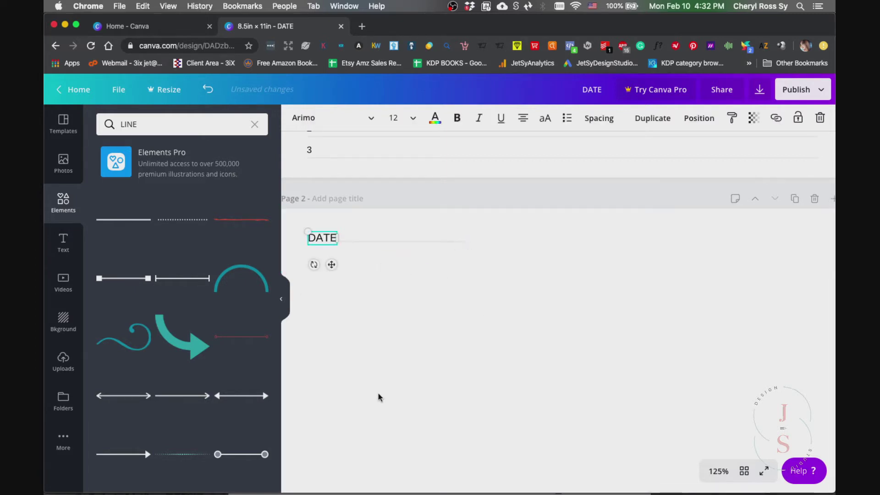
left_click(662, 119)
left_click_drag(341, 251, 420, 314)
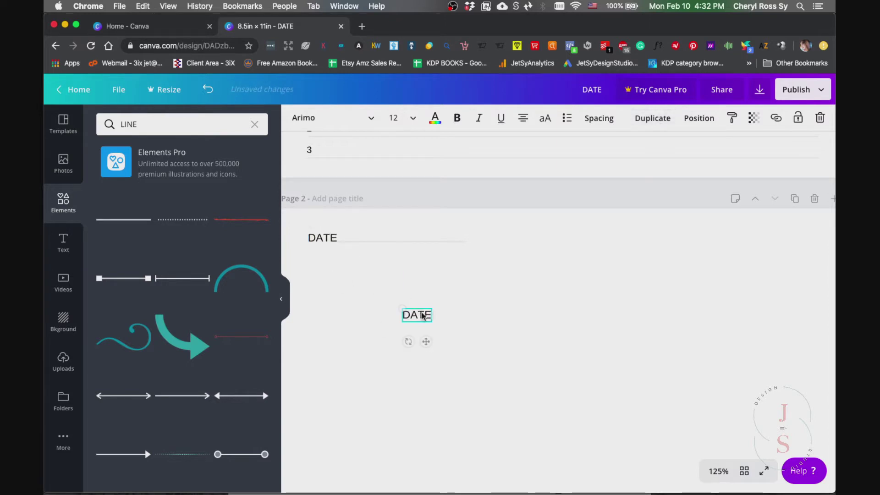
double_click(422, 313)
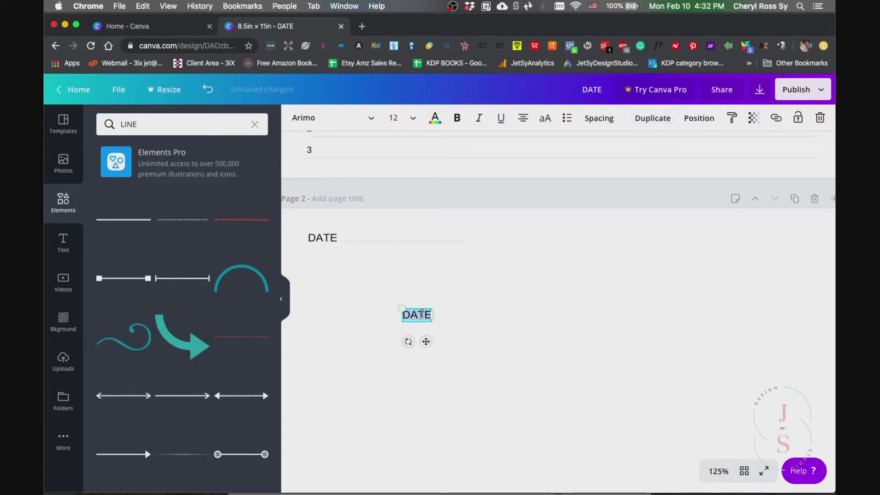
type("MTW")
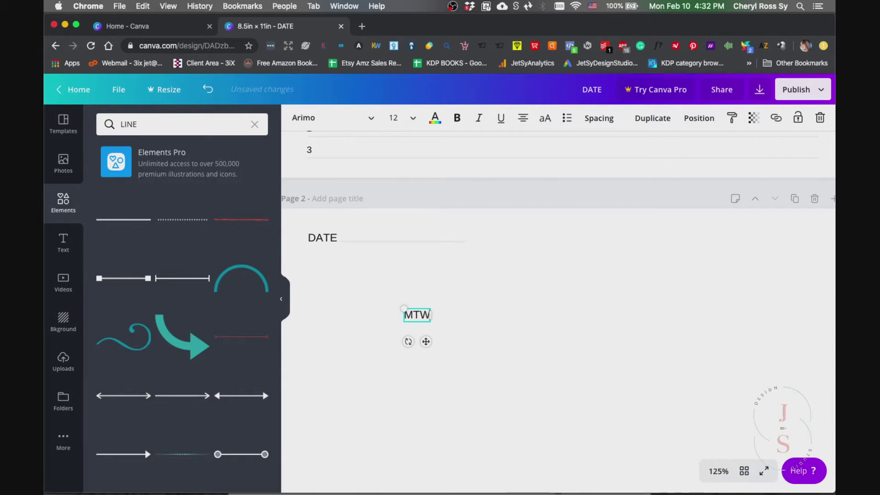
type("TFSS")
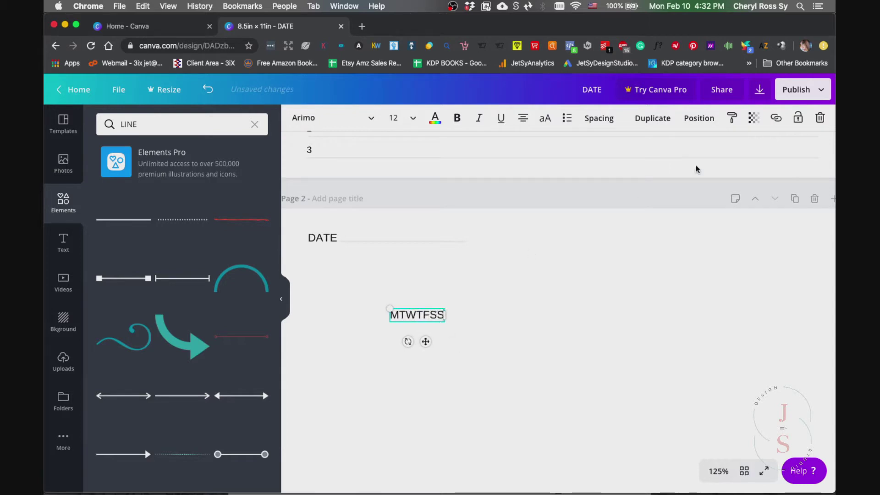
- Increase the weekday letters' spacing and move the row to the top right, level with DATE
double_click(425, 313)
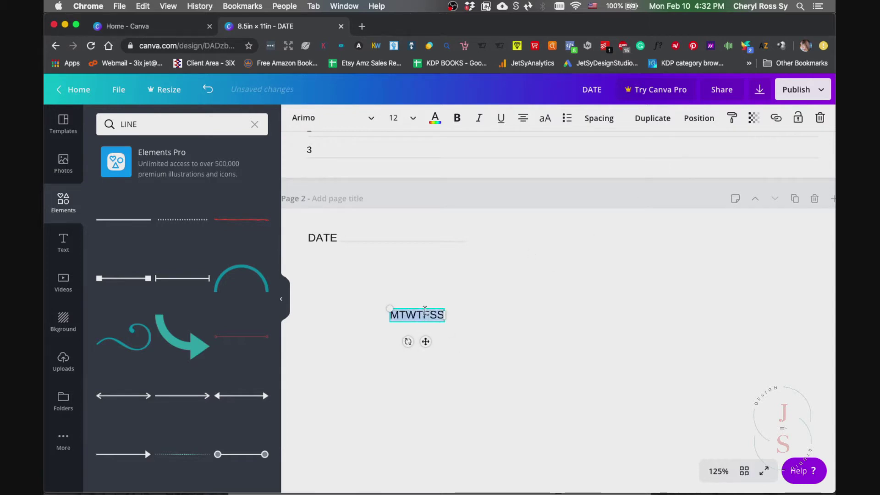
left_click(599, 120)
left_click_drag(660, 151, 709, 152)
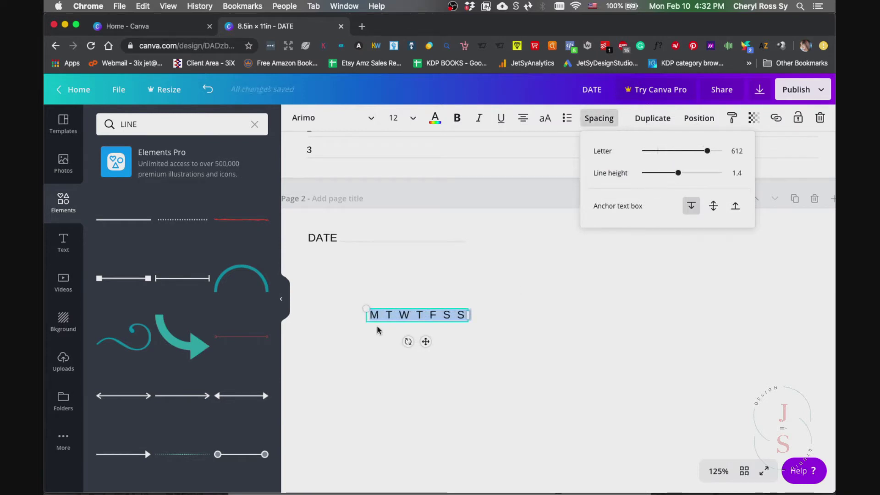
left_click(494, 318)
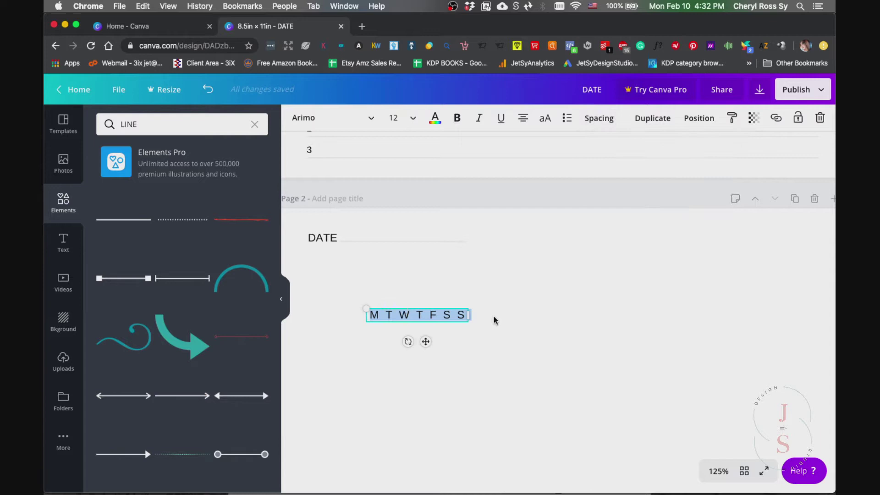
left_click(435, 369)
left_click_drag(407, 315, 758, 237)
key("super+minus")
key("super+minus")
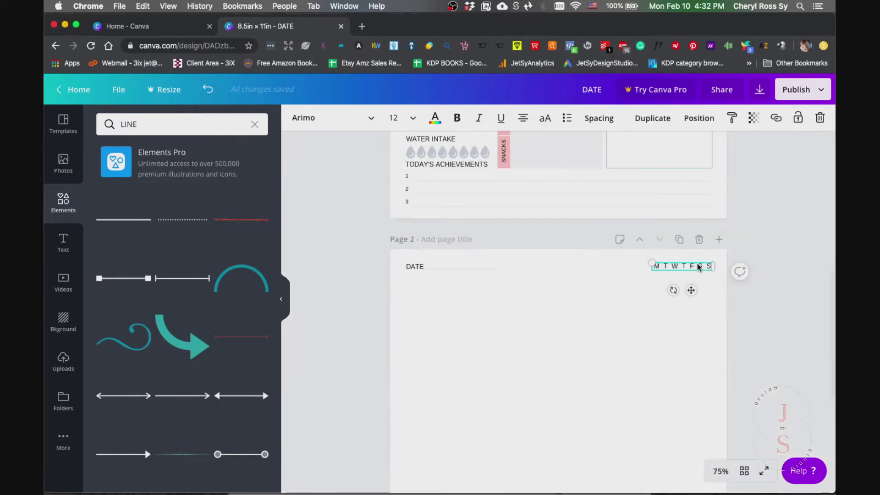
- Select DATE and the weekday row together, then undo the last change
left_click_drag(698, 283, 405, 259)
left_click(426, 293)
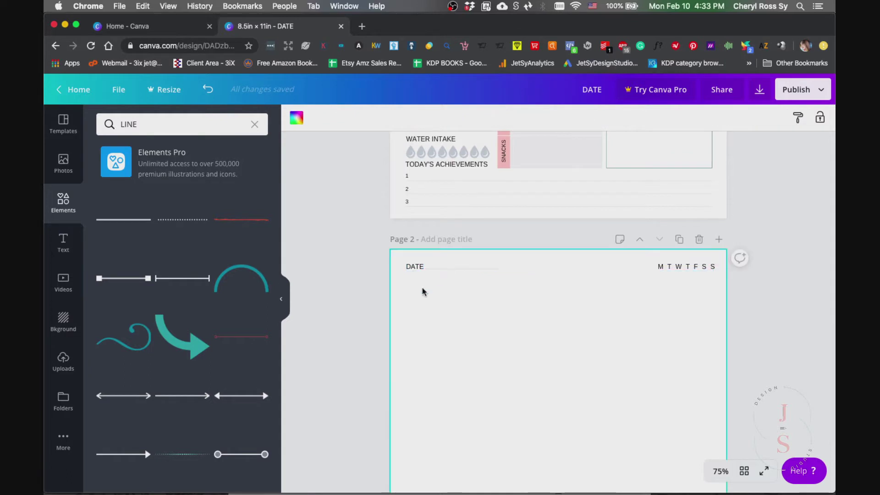
left_click(415, 267)
left_click(697, 268, "shift")
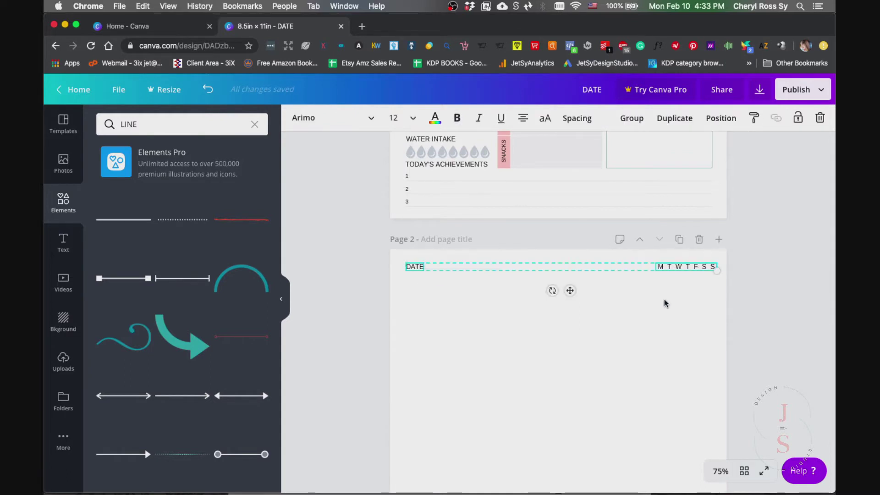
key("super+z")
scroll(505, 298, "up", 10)
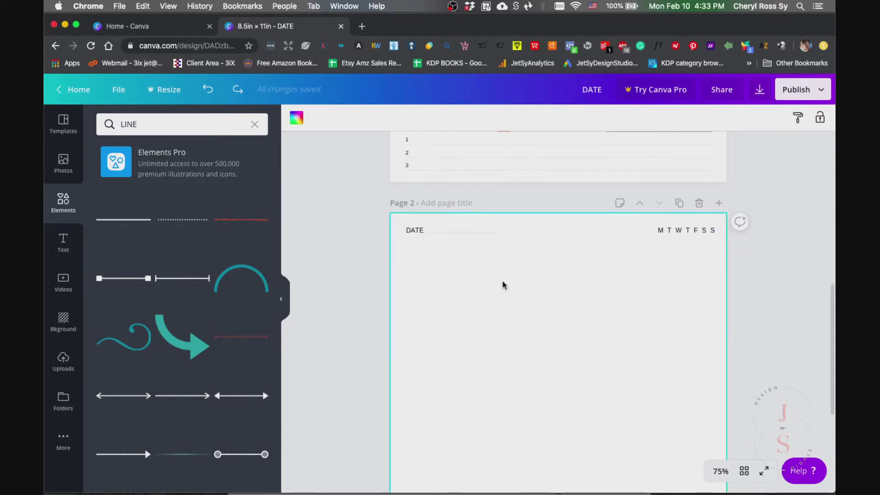
scroll(537, 246, "down", 10)
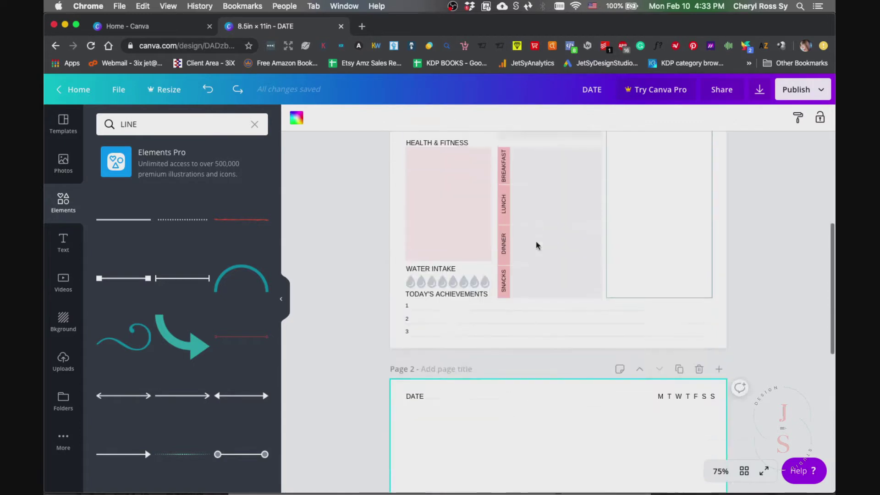
- Add the 'love and joy' text combination and change its main line to "You've got this!"
left_click(63, 243)
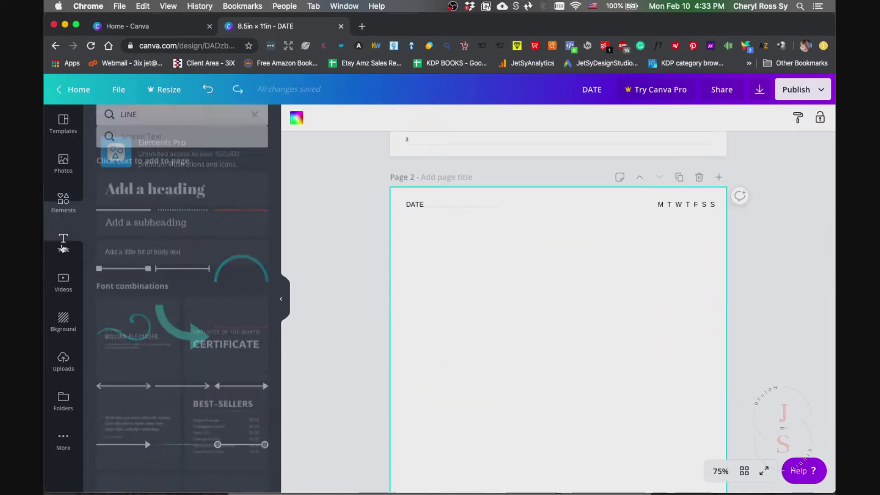
scroll(177, 395, "down", 10)
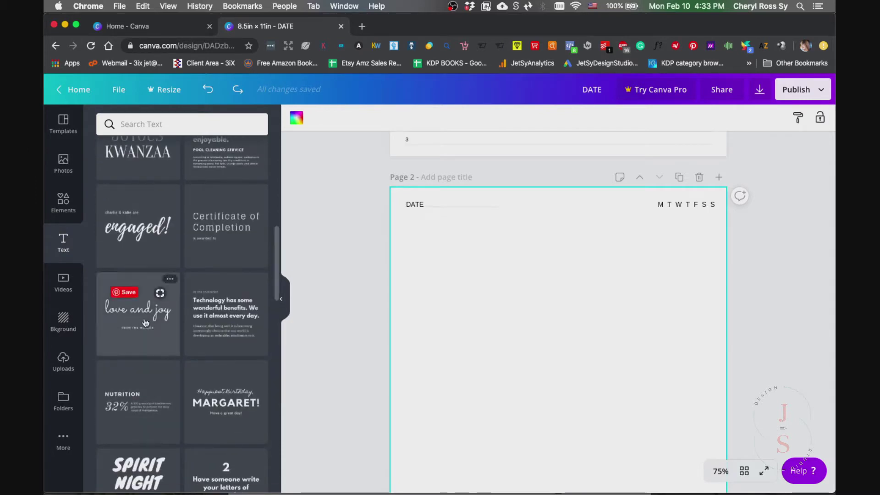
scroll(205, 264, "down", 12)
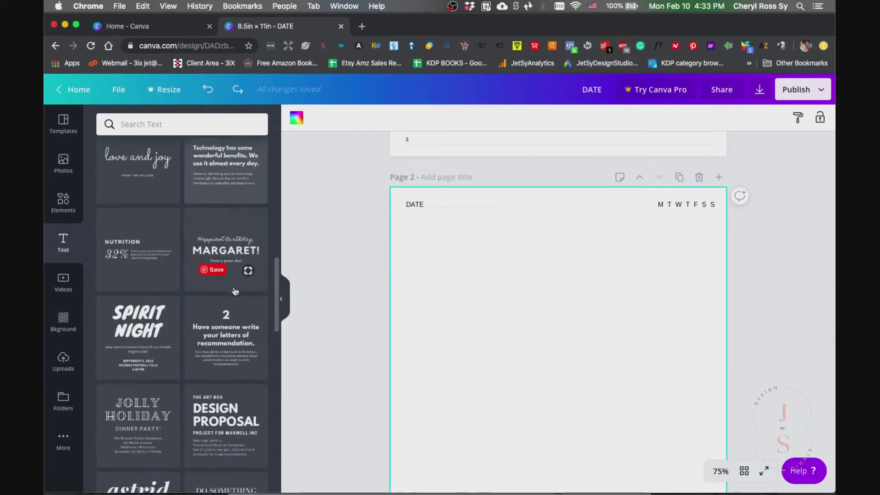
scroll(235, 292, "up", 10)
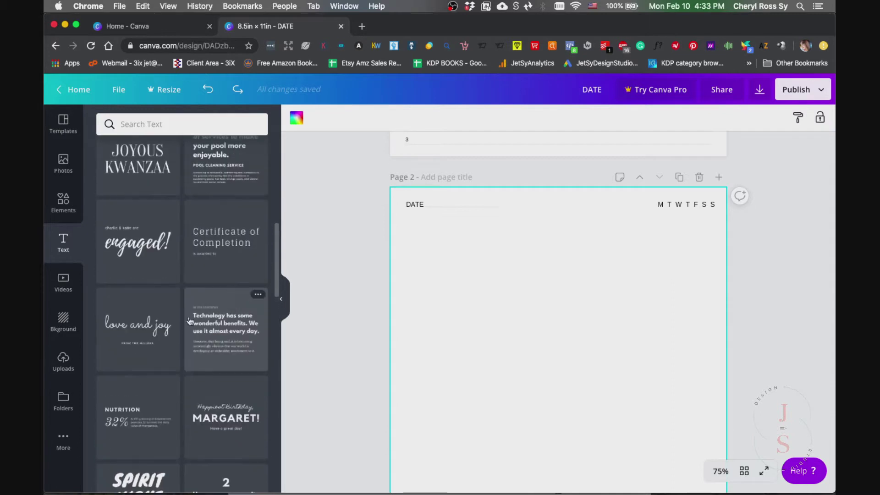
left_click(138, 328)
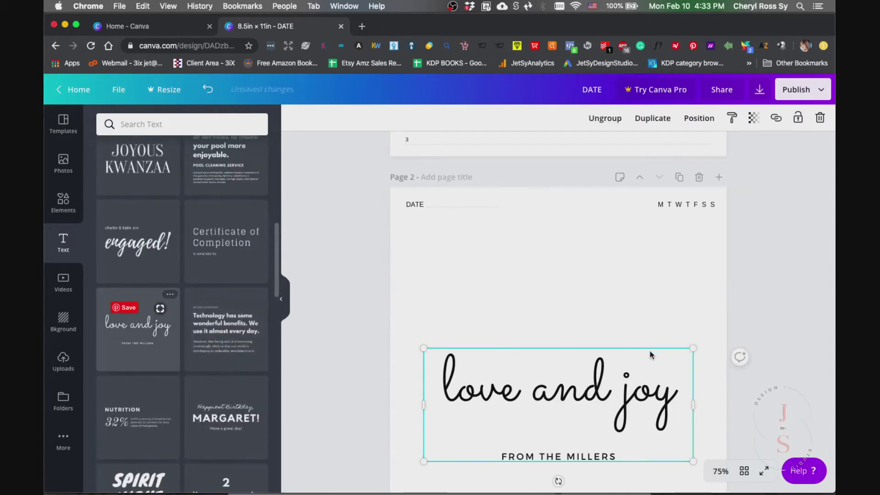
left_click(601, 387)
left_click(600, 387)
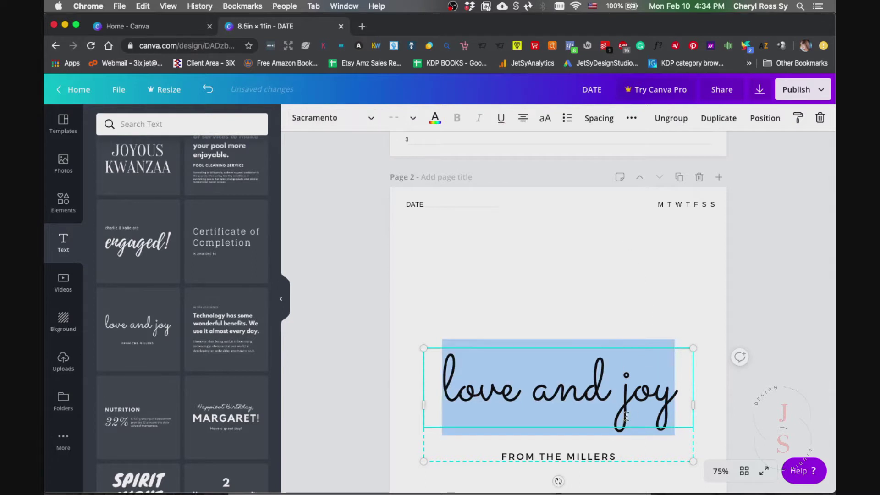
type("Y")
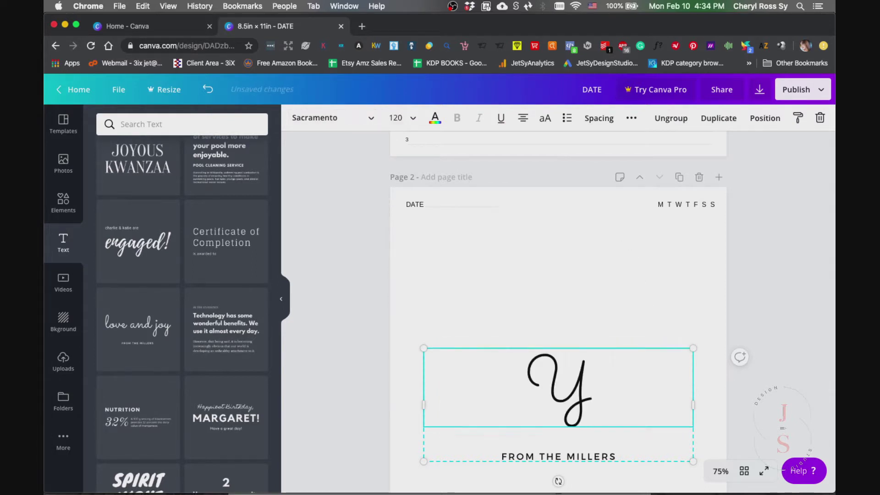
type("ou've got this!")
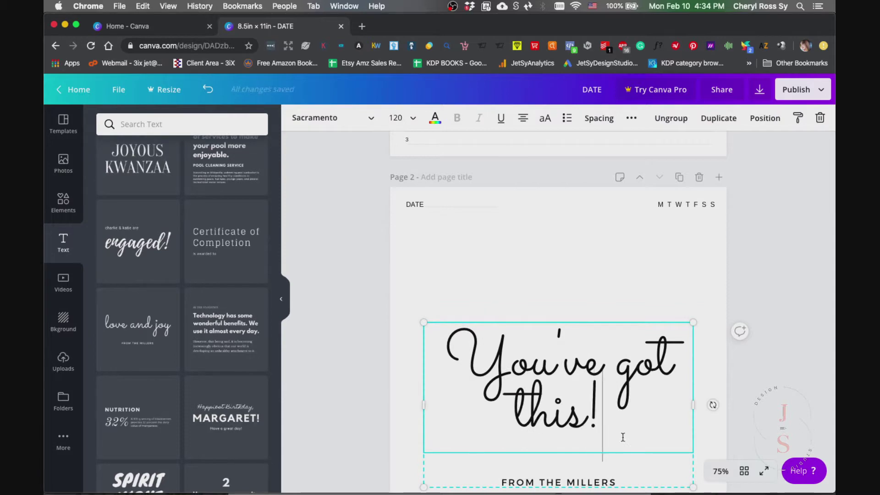
- Set the "You've got this!" text to font size 40
key("ctrl+a")
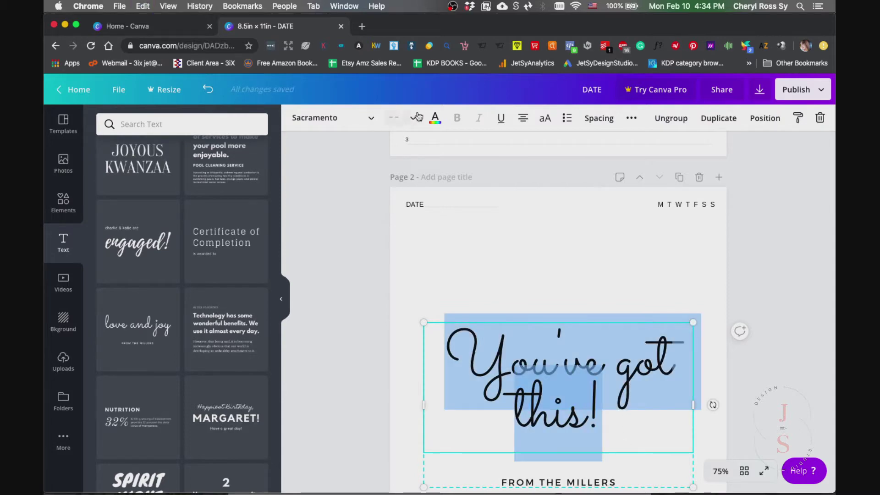
left_click(397, 117)
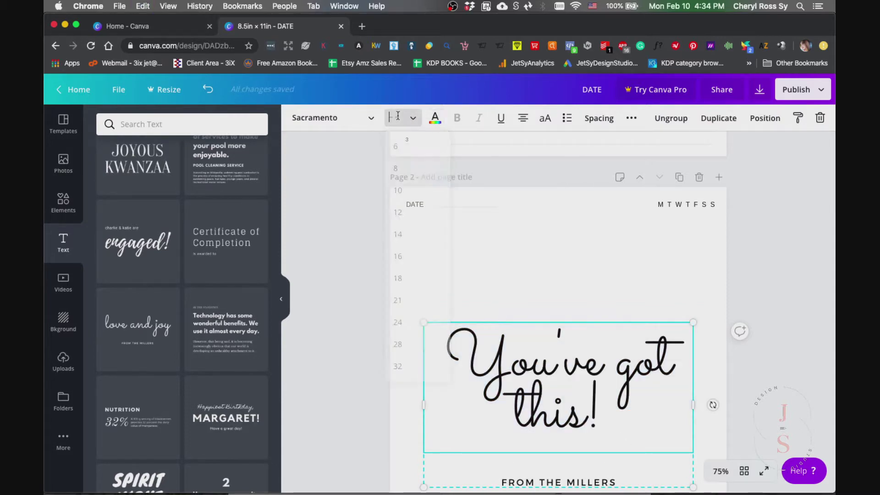
type("40")
key("Return")
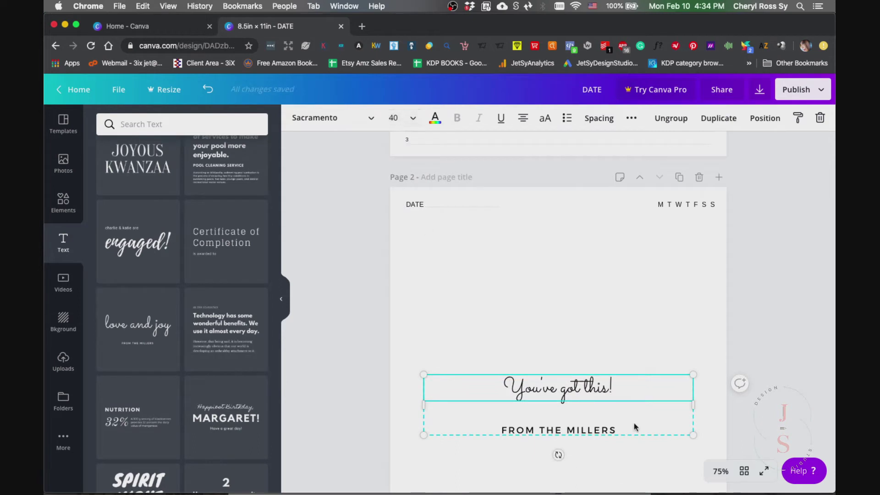
- Delete the FROM THE MILLERS line and centre the quote between DATE and the weekdays
left_click(573, 430)
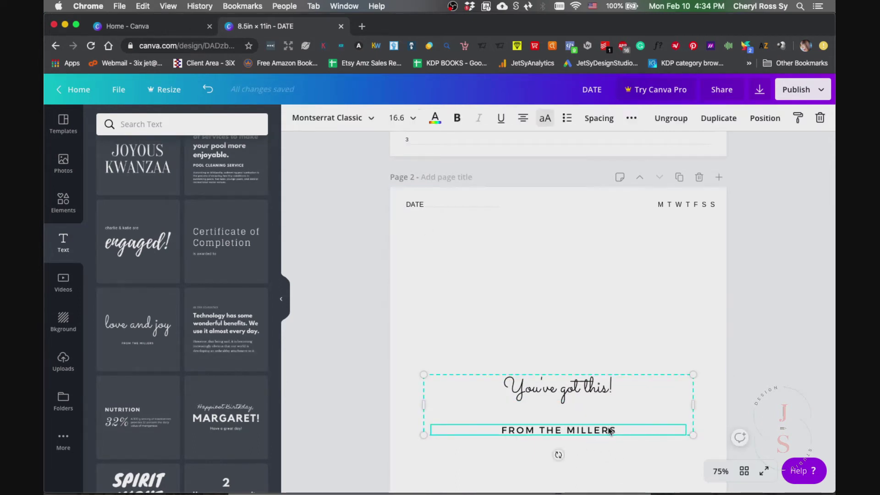
key("Delete")
left_click_drag(593, 391, 588, 209)
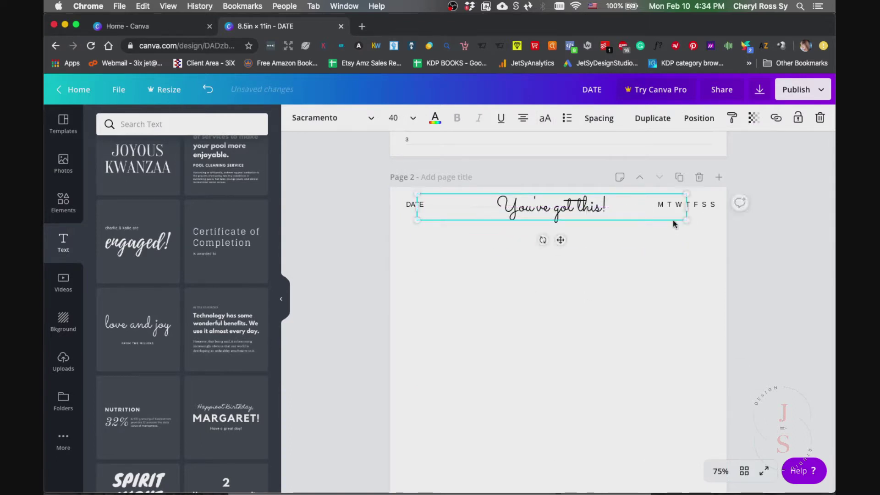
left_click_drag(686, 205, 553, 204)
left_click_drag(494, 211, 592, 205)
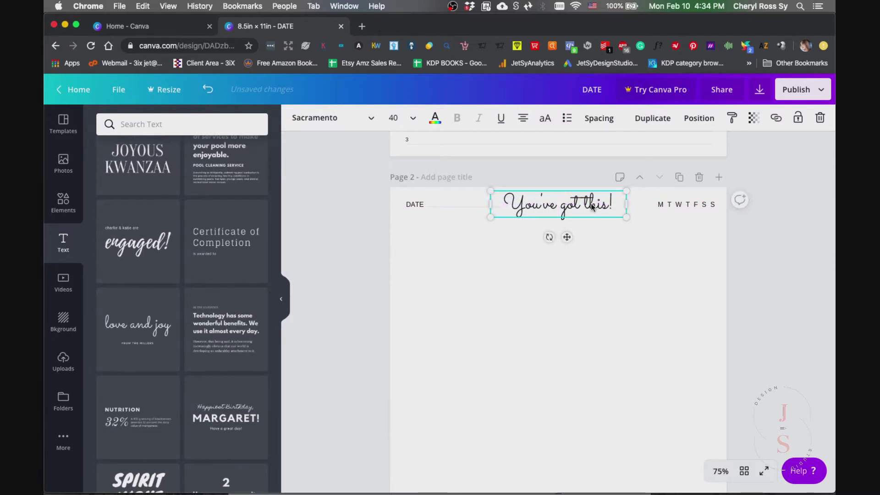
- Align the quote on the page centre and recolour it to the pale pink document colour
left_click(621, 265)
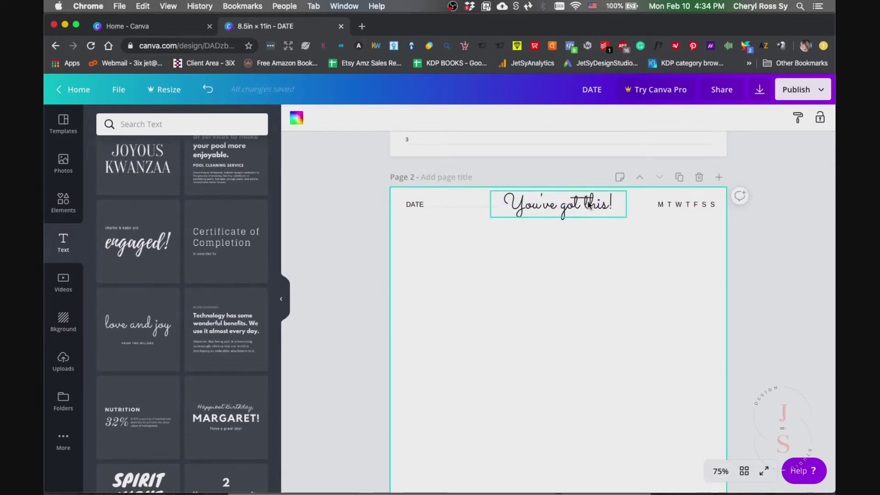
left_click_drag(590, 202, 589, 205)
triple_click(589, 204)
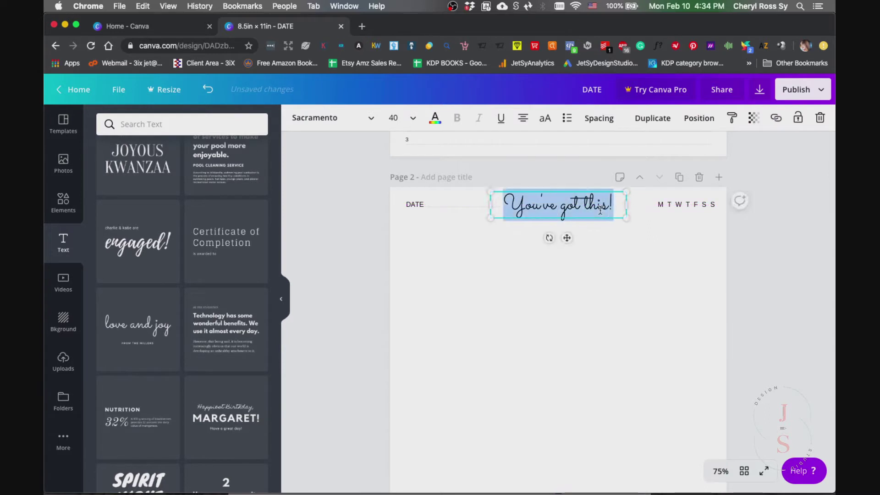
left_click(435, 119)
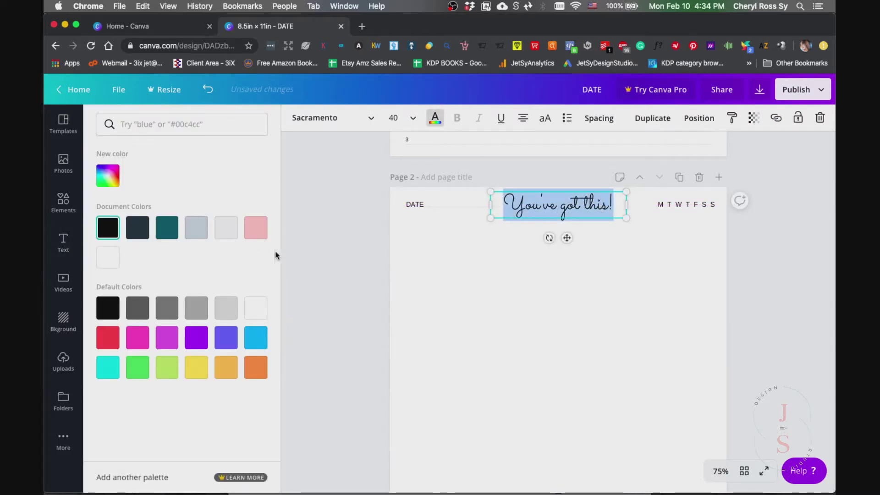
left_click(253, 350)
left_click(256, 228)
left_click(648, 290)
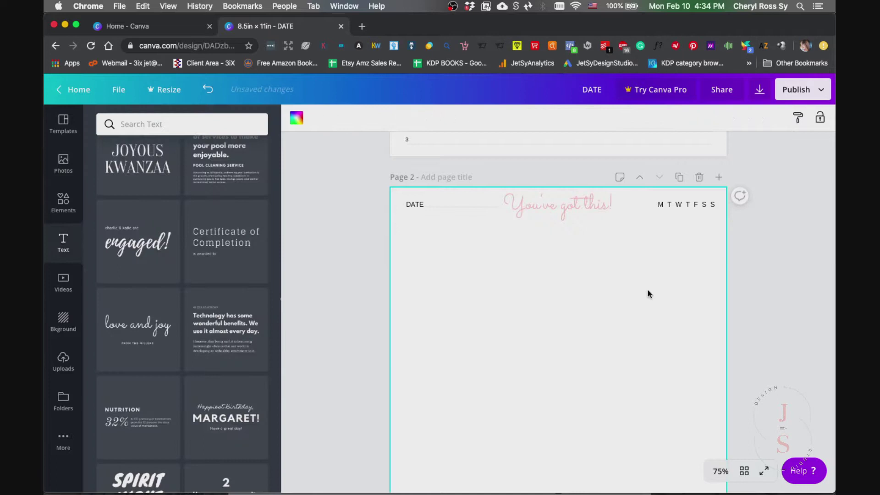
key("BackSpace")
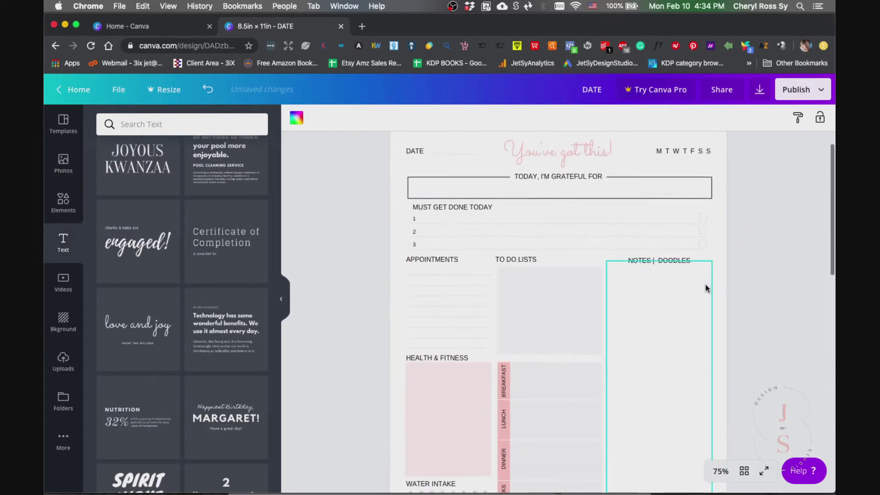
scroll(707, 263, "down", 6)
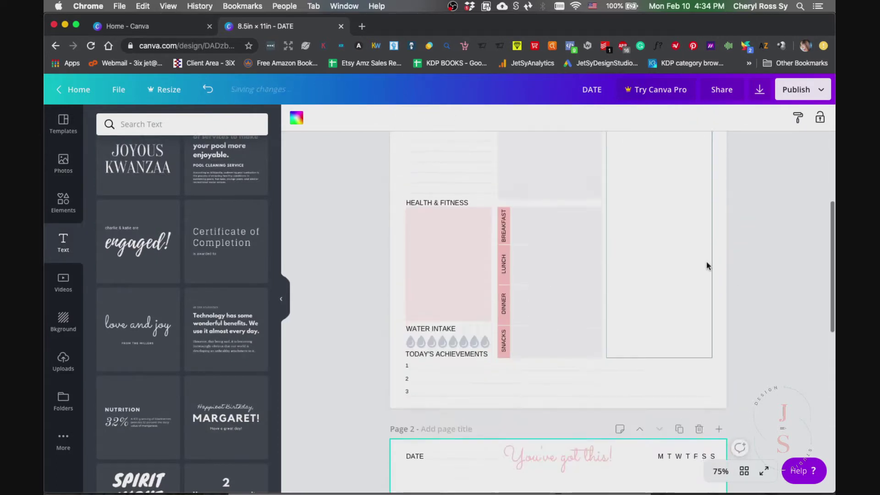
scroll(706, 262, "down", 3)
- Add the outlined square from Shapes to page 2 and shrink it
left_click(63, 202)
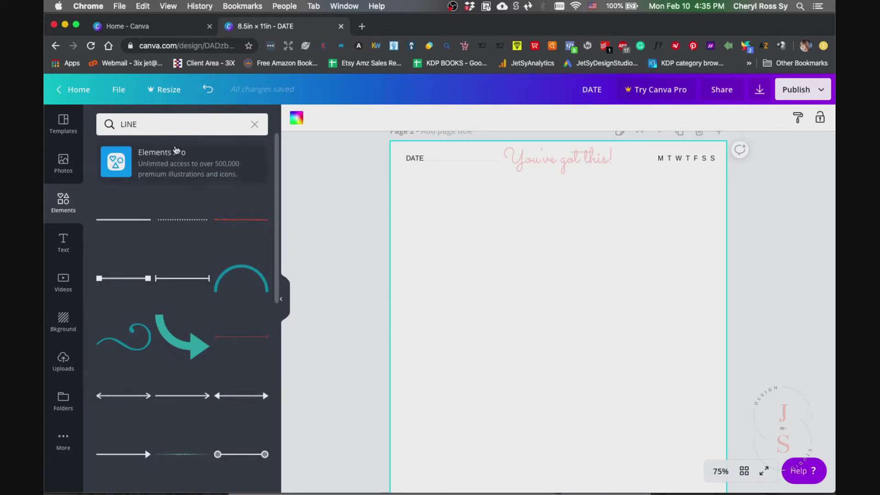
left_click(190, 129)
left_click(254, 124)
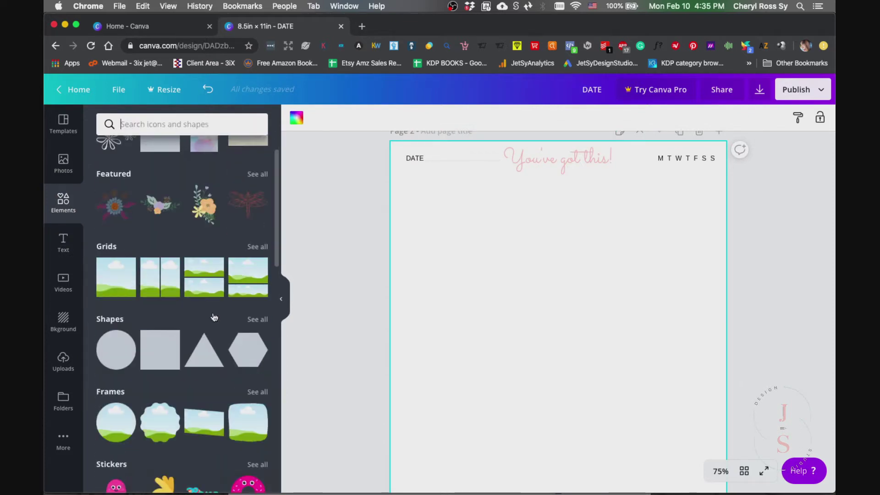
scroll(215, 317, "down", 3)
left_click(258, 220)
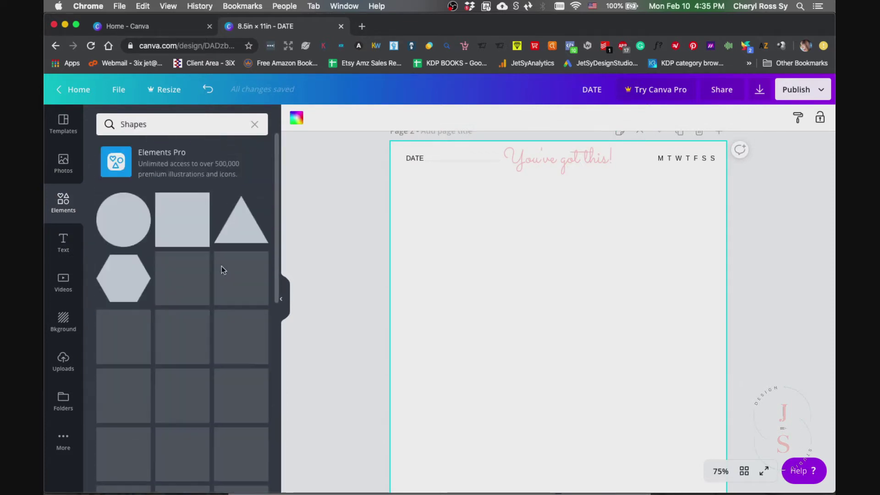
scroll(221, 270, "down", 2)
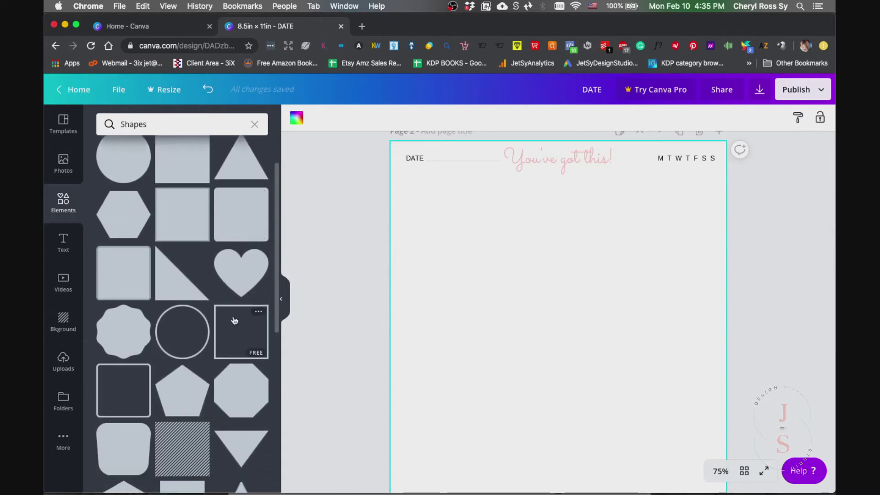
left_click(235, 320)
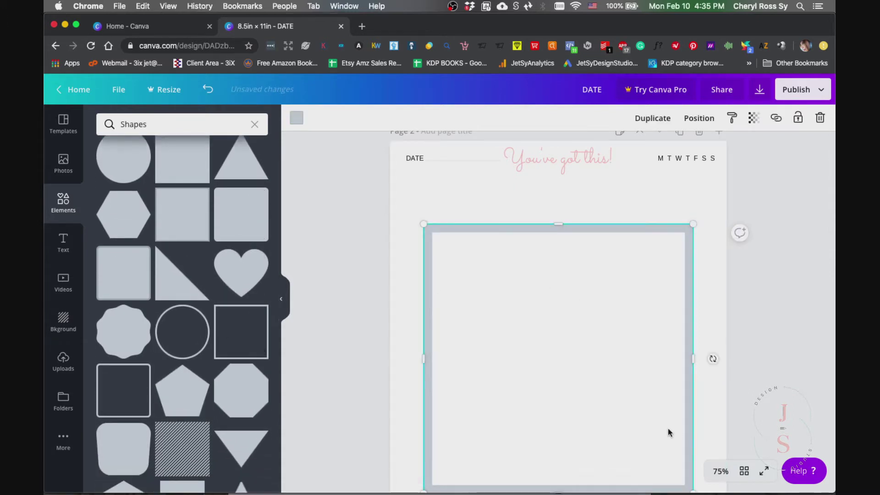
scroll(665, 431, "down", 1)
left_click_drag(692, 464, 448, 200)
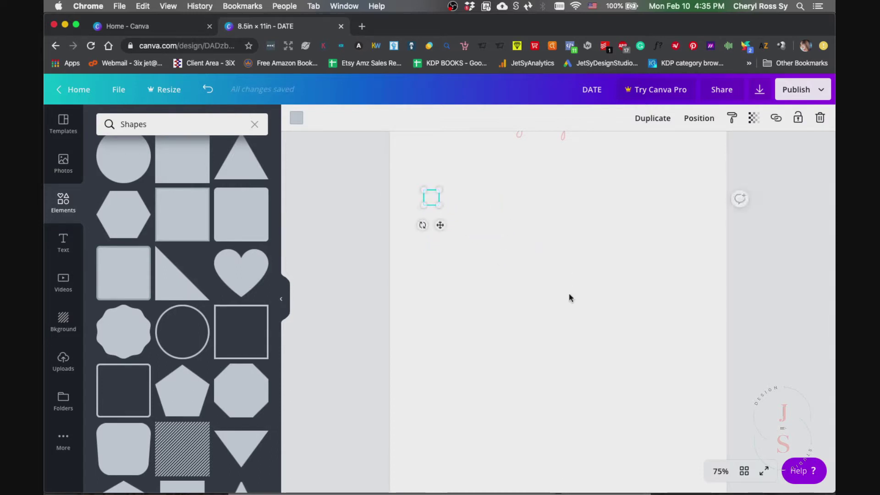
- Place the square under DATE and stretch it into a box about 7.8 × 0.6 in
key("super+equal")
key("super+equal")
key("super+equal")
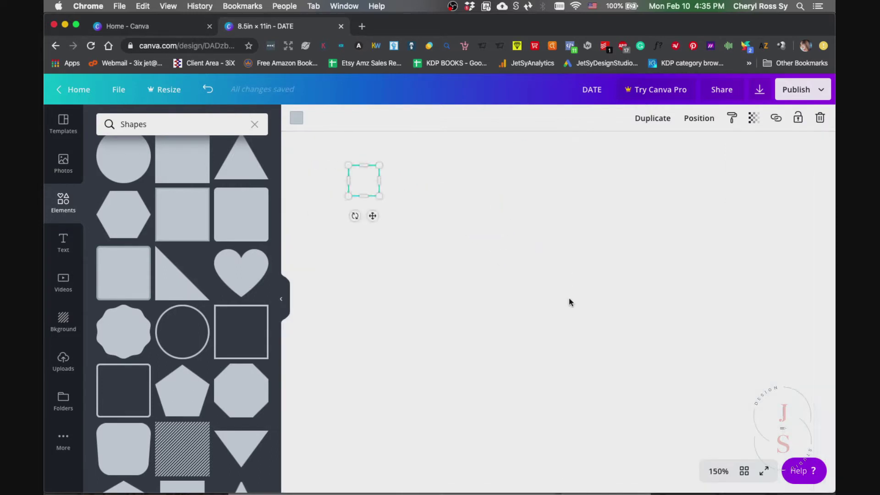
scroll(569, 298, "up", 3)
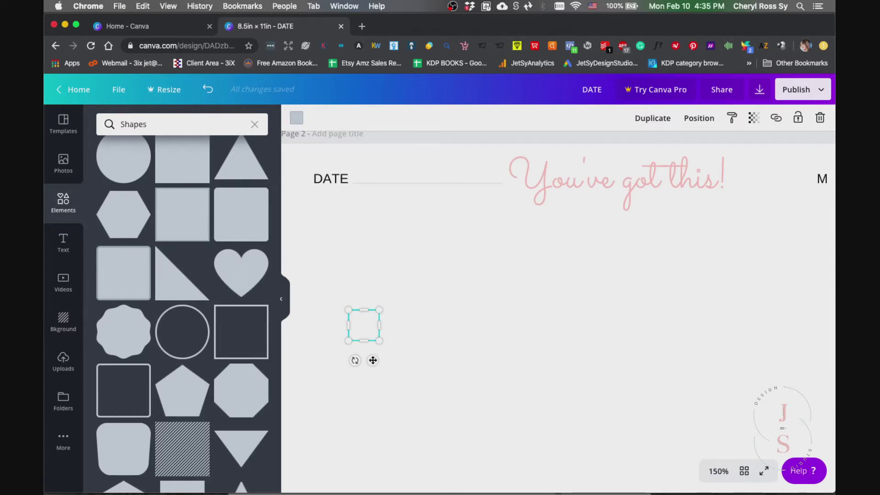
left_click_drag(373, 360, 341, 275)
left_click_drag(348, 240, 784, 246)
scroll(782, 261, "right", 5)
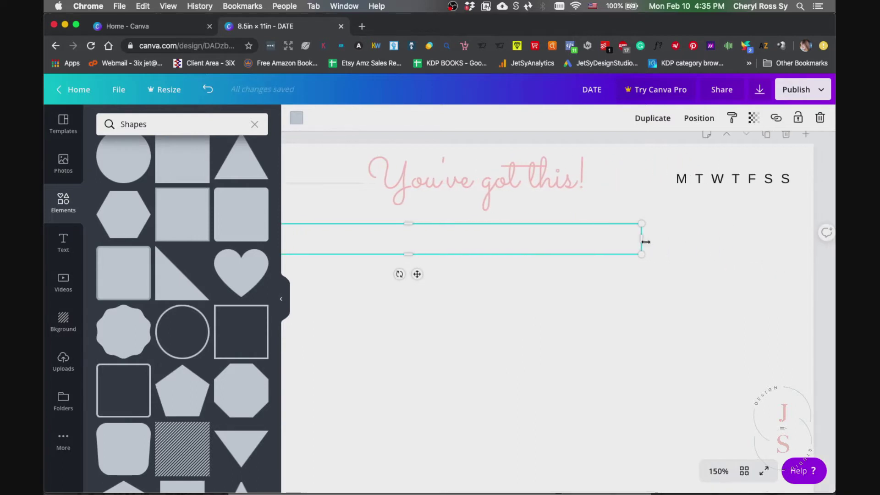
left_click_drag(642, 239, 817, 234)
left_click_drag(514, 252, 515, 266)
left_click(583, 312)
scroll(583, 313, "left", 5)
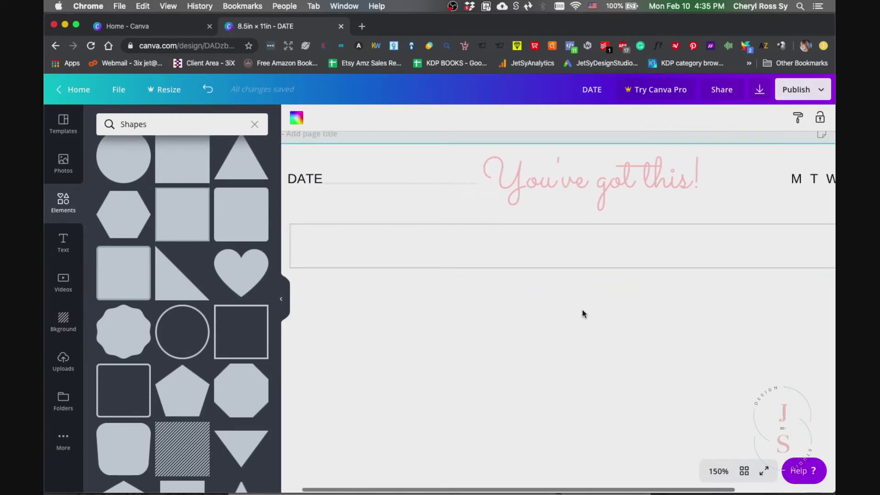
scroll(582, 310, "down", 5)
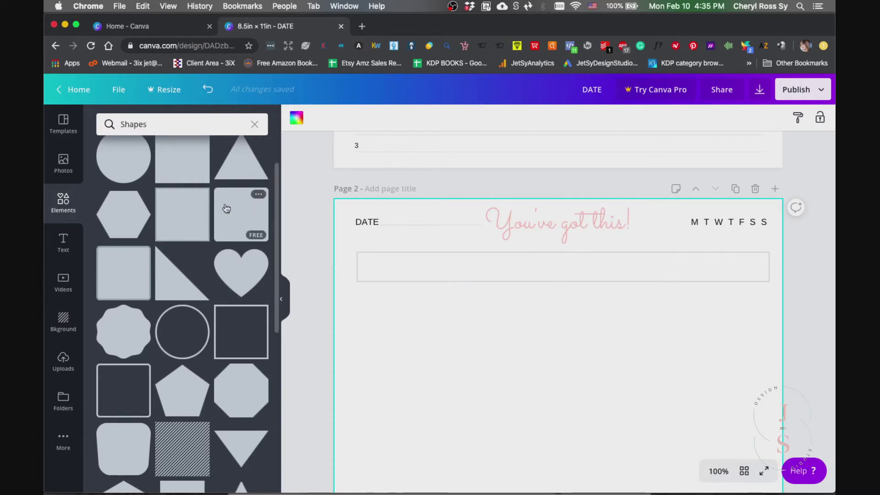
- Add a filled grey square and resize it into a small thin bar
scroll(177, 203, "up", 2)
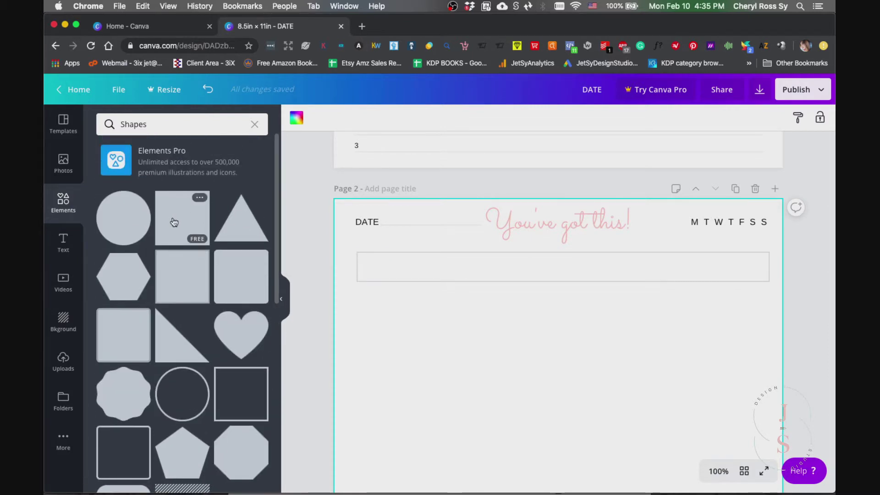
left_click(174, 222)
left_click_drag(556, 336, 554, 448)
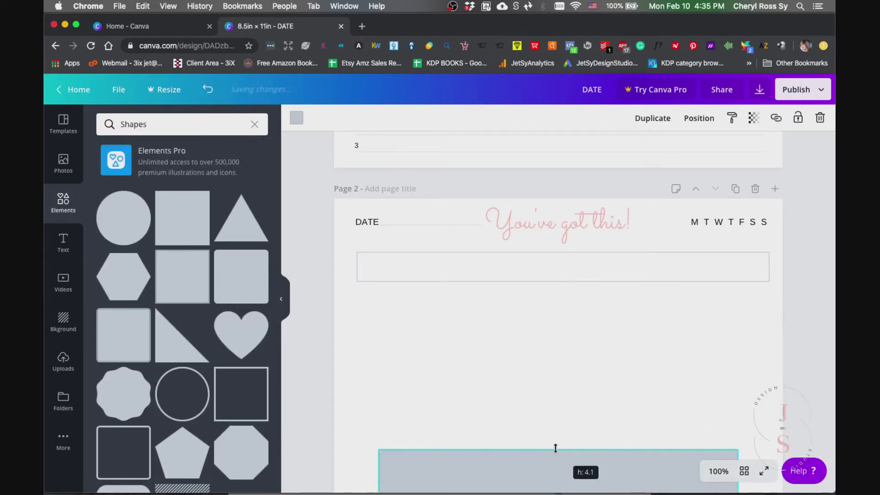
key("cmd+z")
scroll(597, 308, "down", 3)
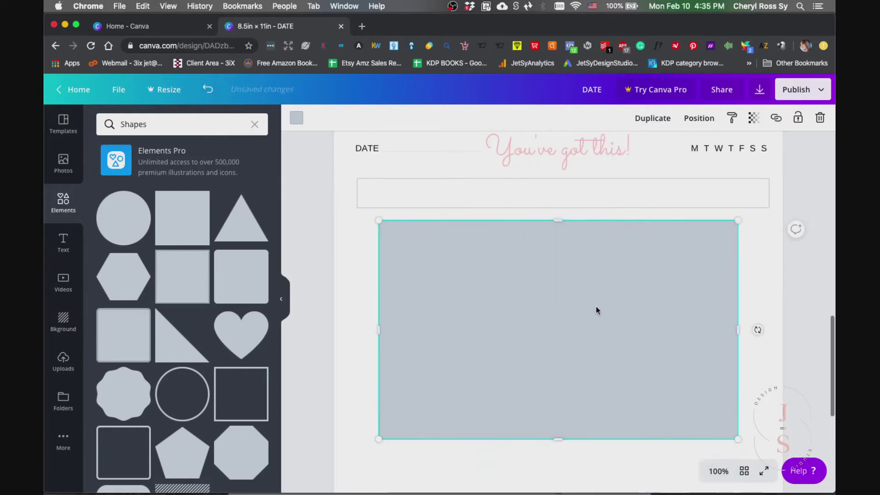
left_click_drag(558, 397, 558, 199)
left_click_drag(739, 200, 520, 203)
scroll(454, 302, "up", 2)
left_click_drag(452, 279, 451, 279)
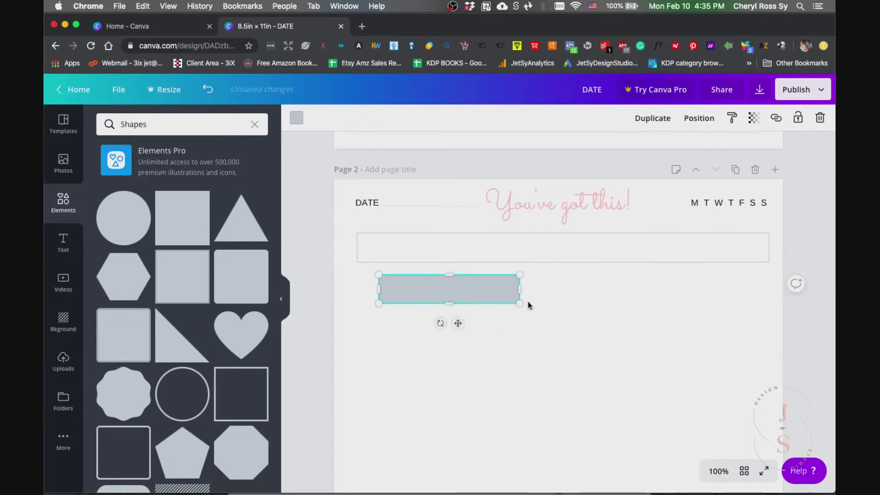
left_click_drag(506, 305, 463, 291)
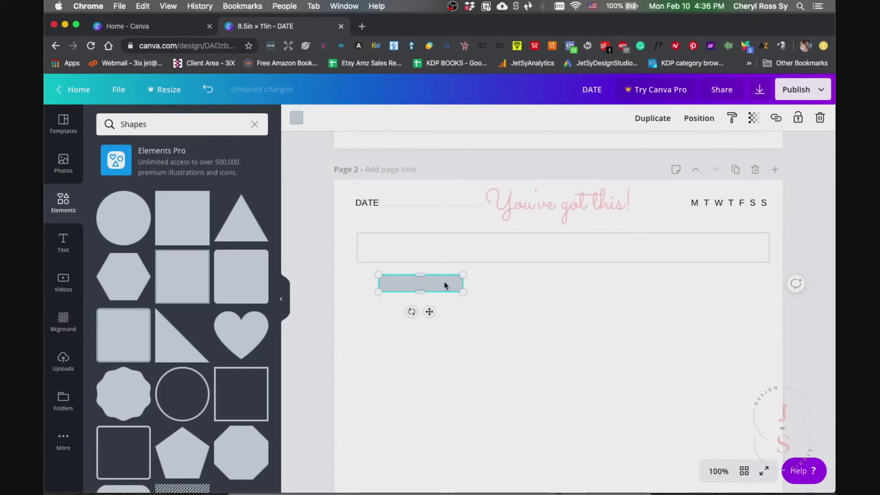
- Make the bar white and widen it to about 2.3 in across the box's top border
left_click(296, 120)
left_click(258, 312)
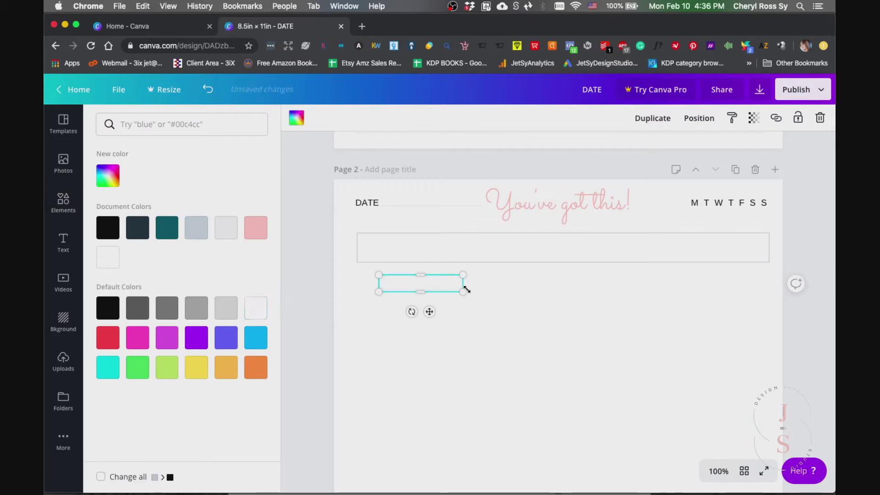
left_click_drag(445, 289, 582, 236)
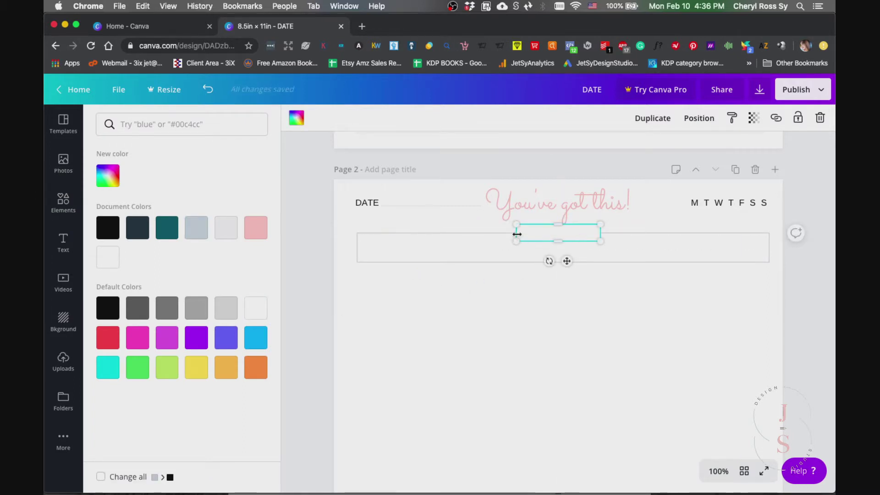
left_click_drag(517, 234, 481, 234)
left_click_drag(601, 234, 633, 237)
left_click(609, 307)
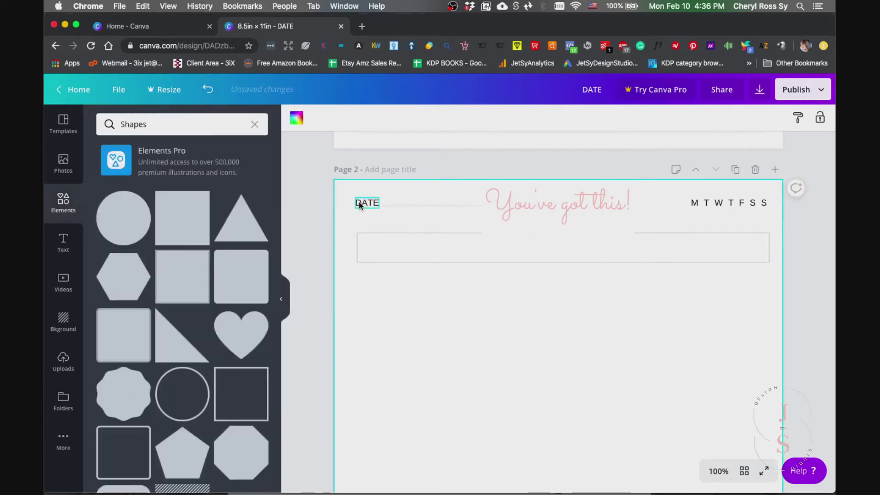
left_click(362, 203)
left_click(653, 118)
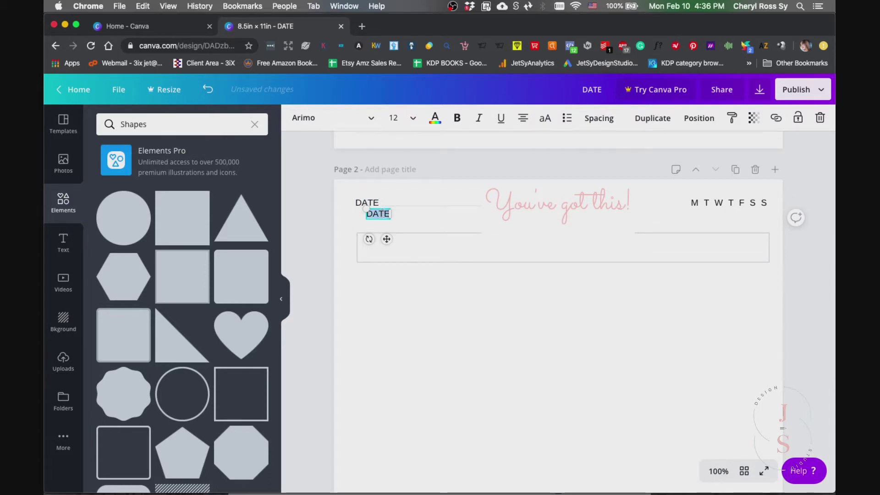
type("TODAY")
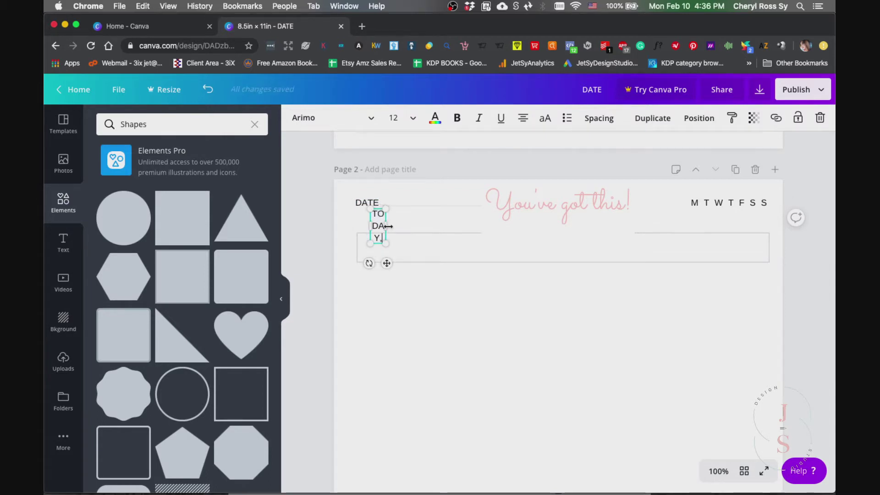
left_click_drag(388, 226, 492, 226)
type(", II'M ")
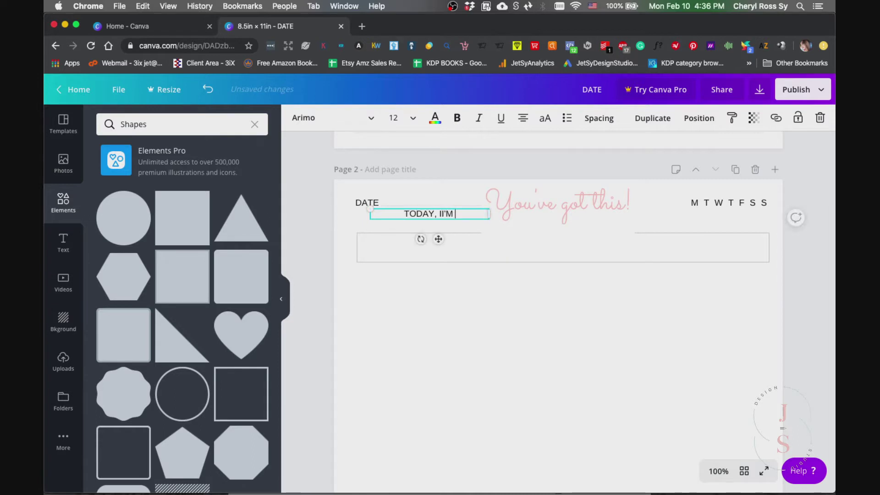
type("GRATEFUL FOR")
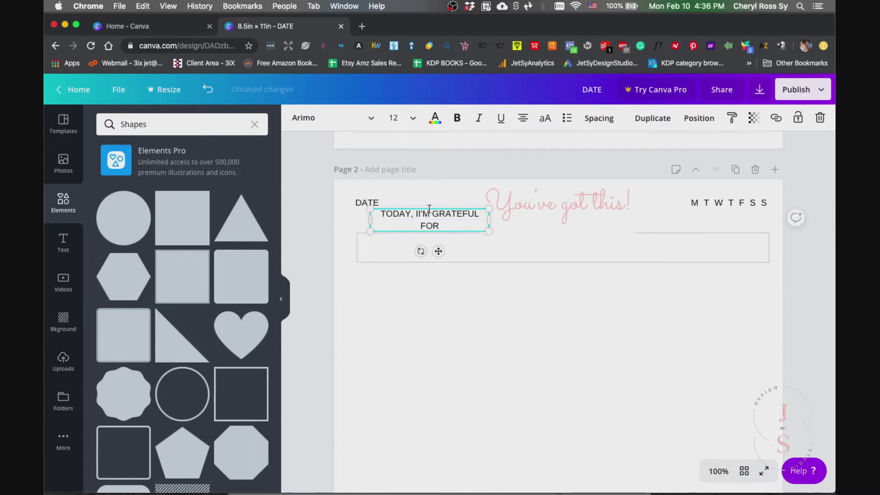
key("Escape")
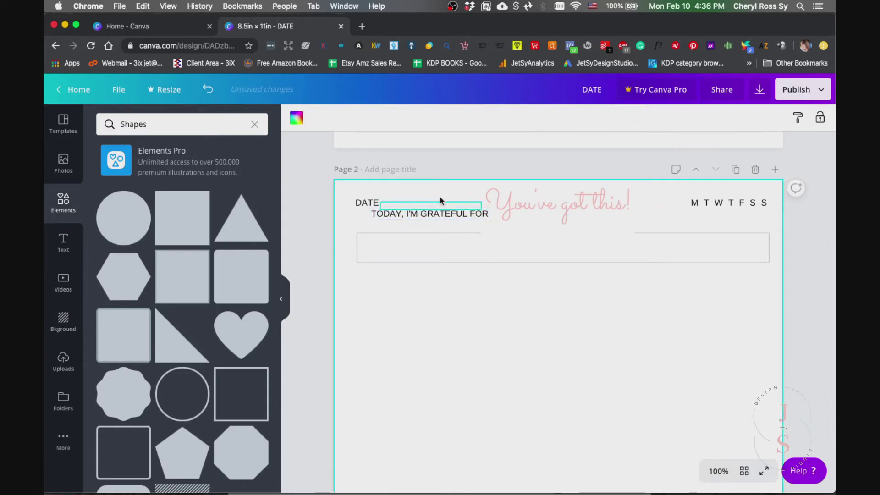
left_click_drag(443, 214, 580, 233)
left_click(569, 315)
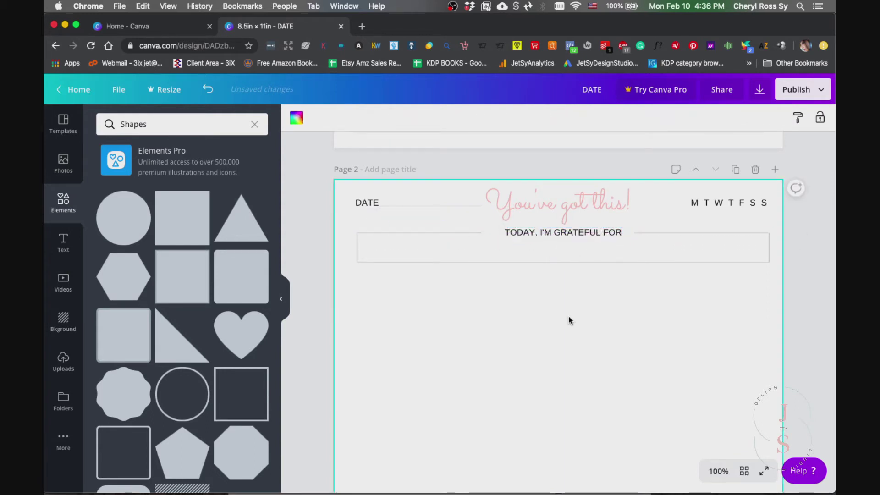
left_click(549, 232)
key("Left")
key("Left")
key("Left")
key("Left")
key("Left")
key("Left")
key("Left")
key("Left")
key("Left")
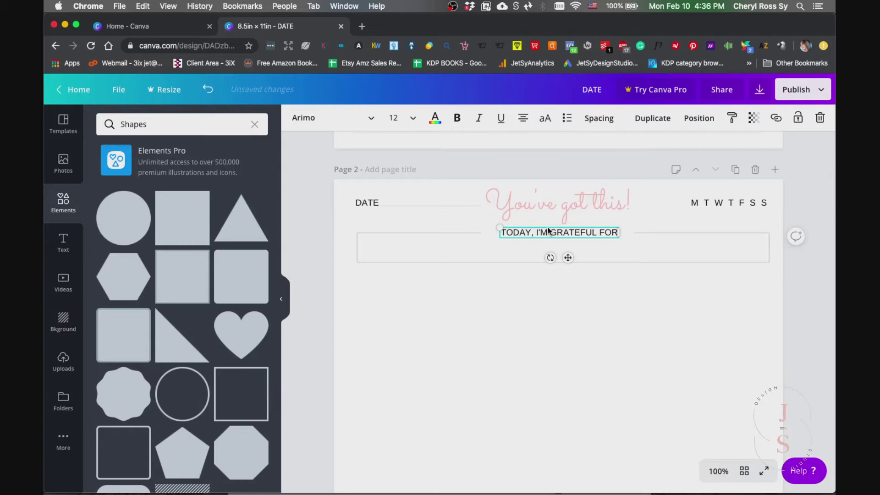
left_click(575, 356)
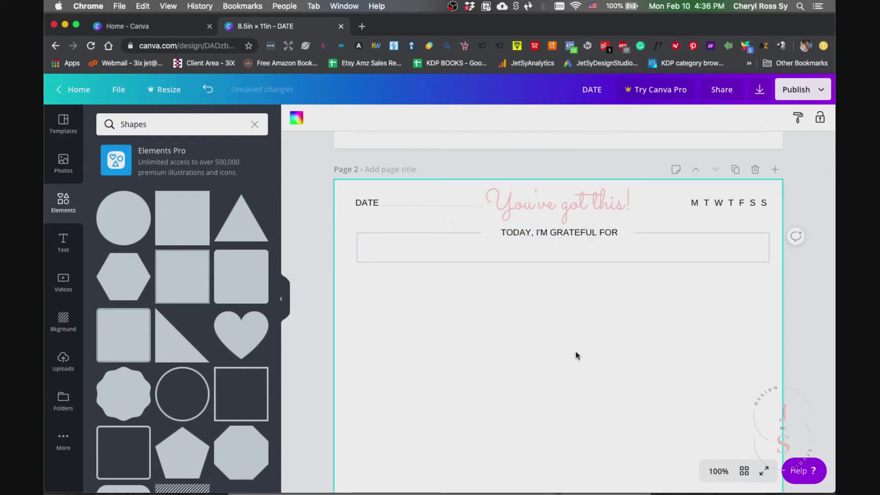
left_click(494, 235)
left_click_drag(488, 233, 497, 233)
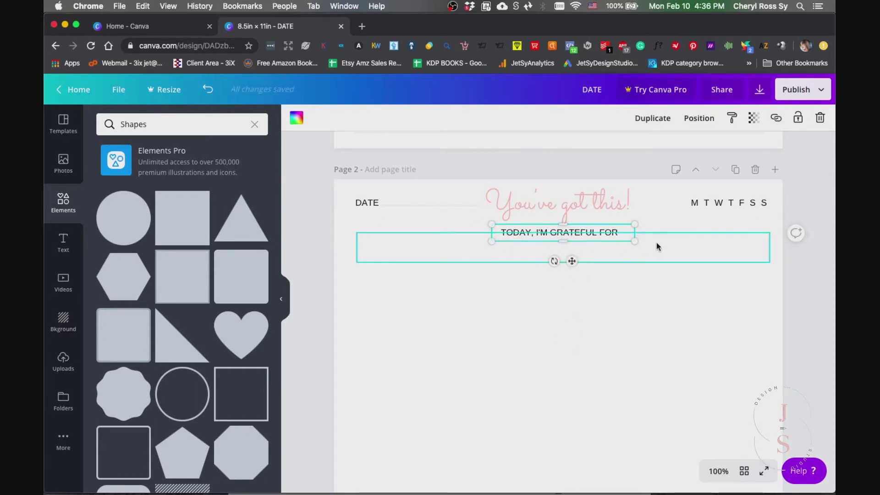
left_click_drag(634, 233, 625, 234)
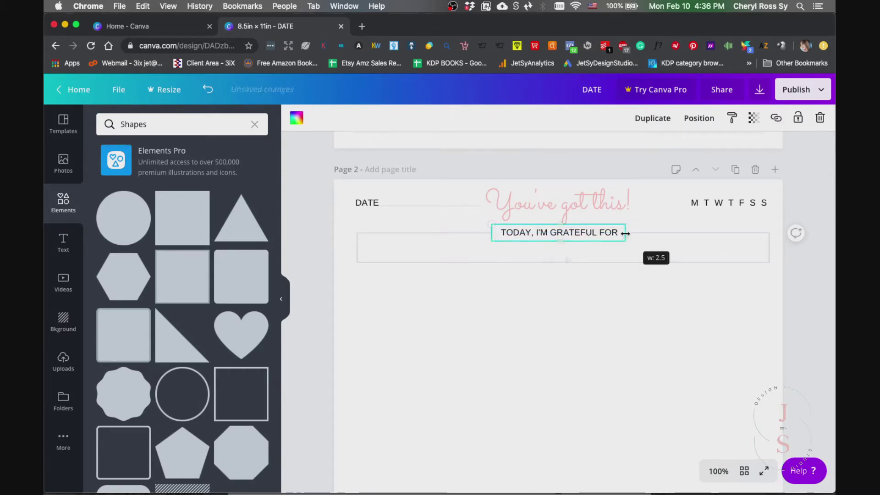
left_click(582, 371)
scroll(657, 358, "down", 2)
scroll(657, 358, "up", 10)
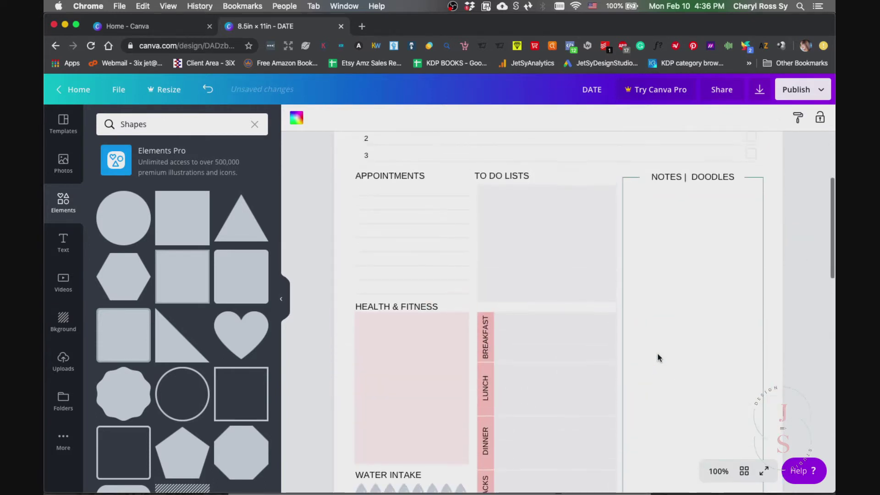
scroll(658, 353, "down", 3)
scroll(624, 320, "down", 7)
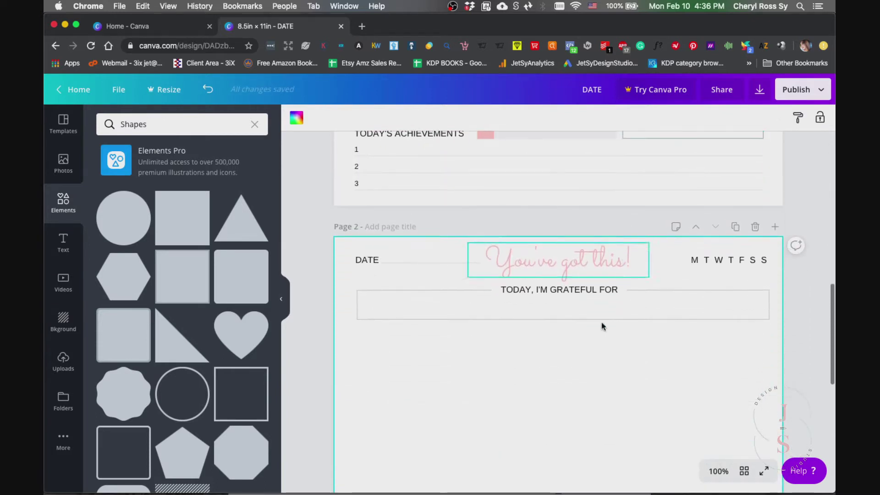
left_click(517, 320)
left_click(298, 119)
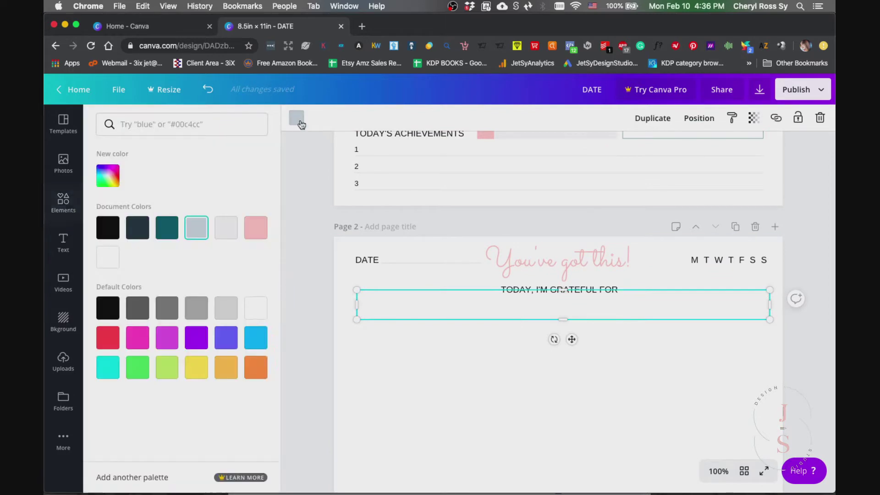
left_click(538, 392)
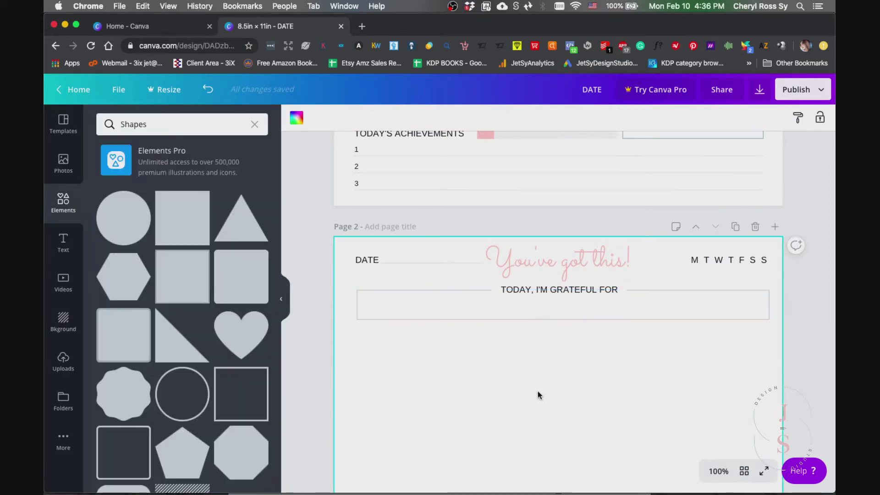
scroll(538, 392, "up", 10)
scroll(538, 392, "down", 3)
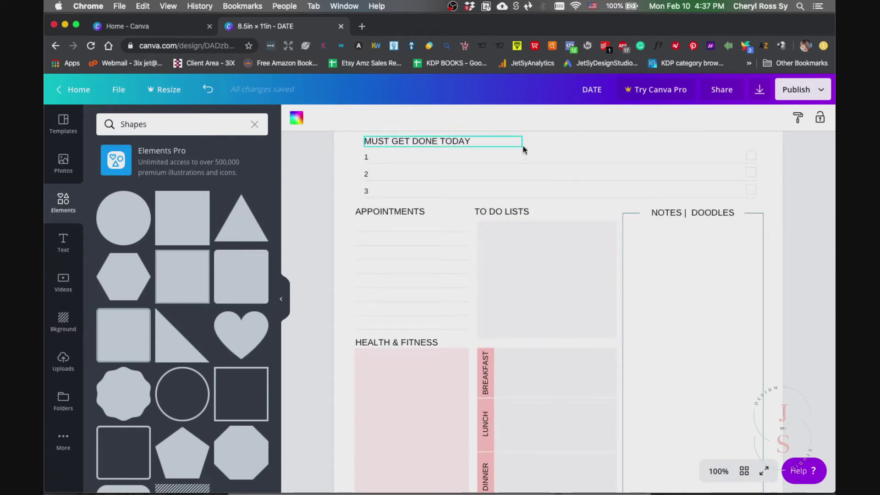
scroll(452, 195, "down", 10)
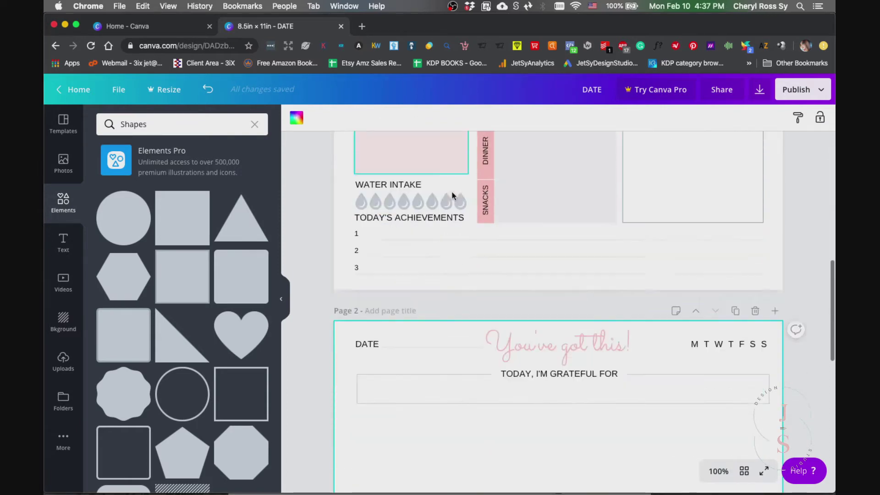
- Copy the TODAY, I'M GRATEFUL FOR heading below the box, retype it MUST GET DONE TODAY, and left-align it
left_click(541, 198)
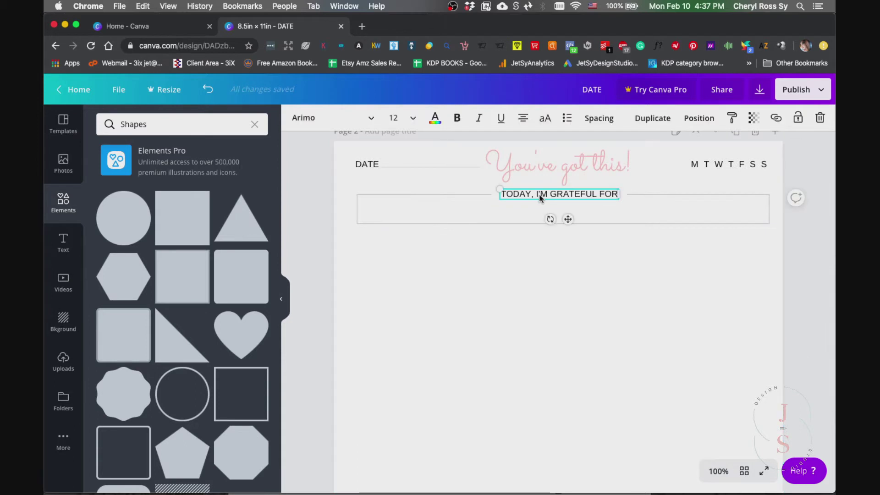
key("super+v")
left_click_drag(561, 209, 406, 243)
double_click(405, 243)
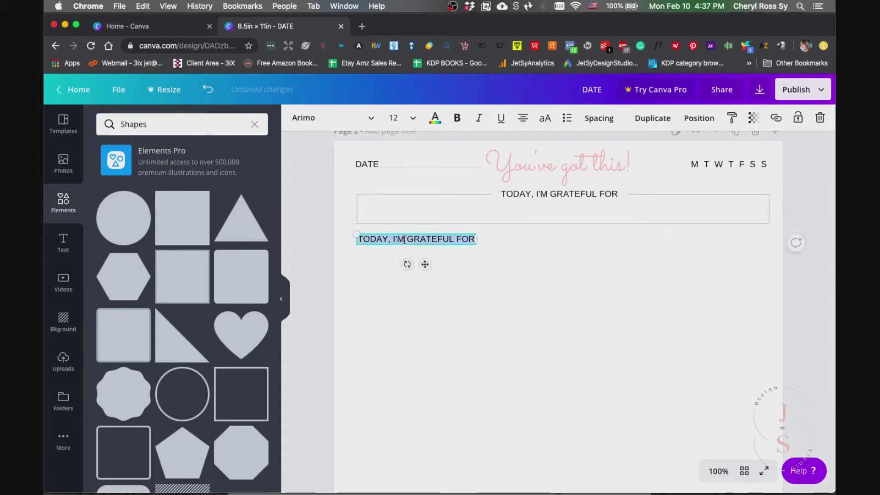
type("MUST GET DONE ")
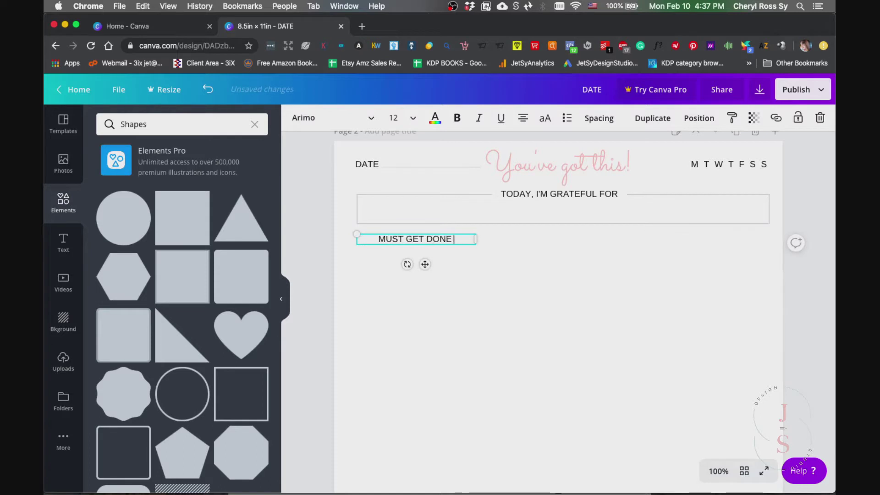
type("TODAY")
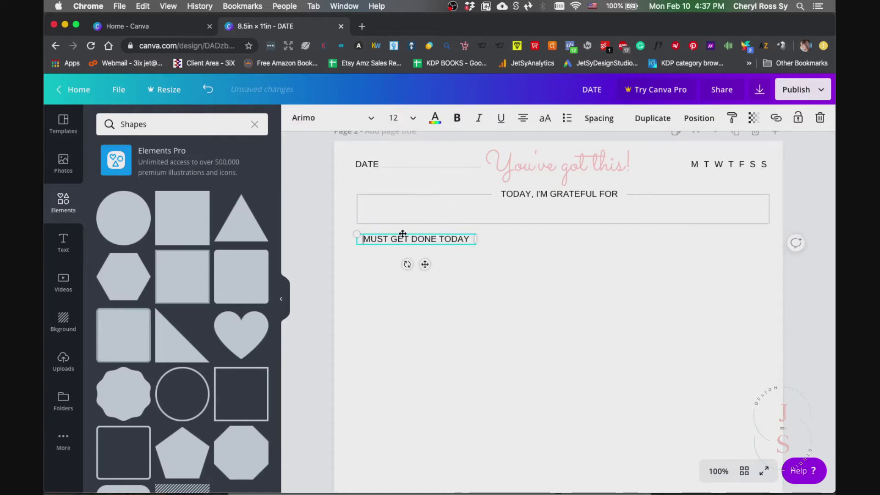
left_click(439, 248)
left_click(456, 239)
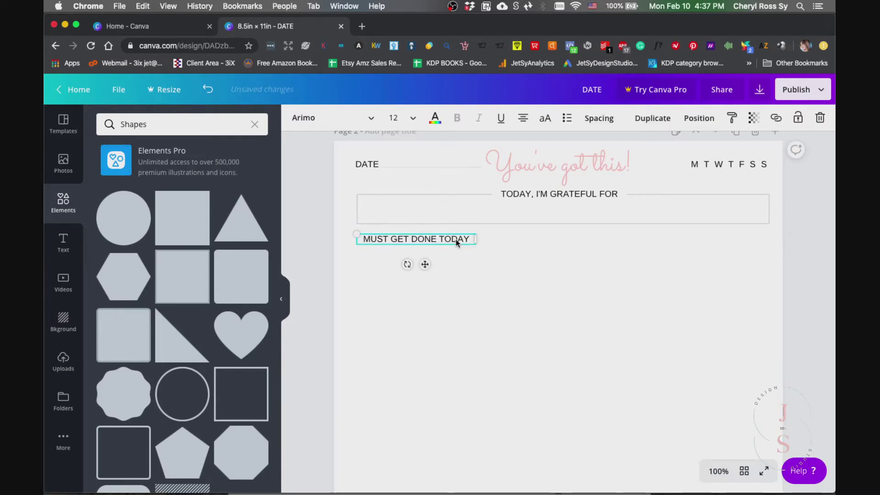
left_click(525, 118)
left_click(504, 347)
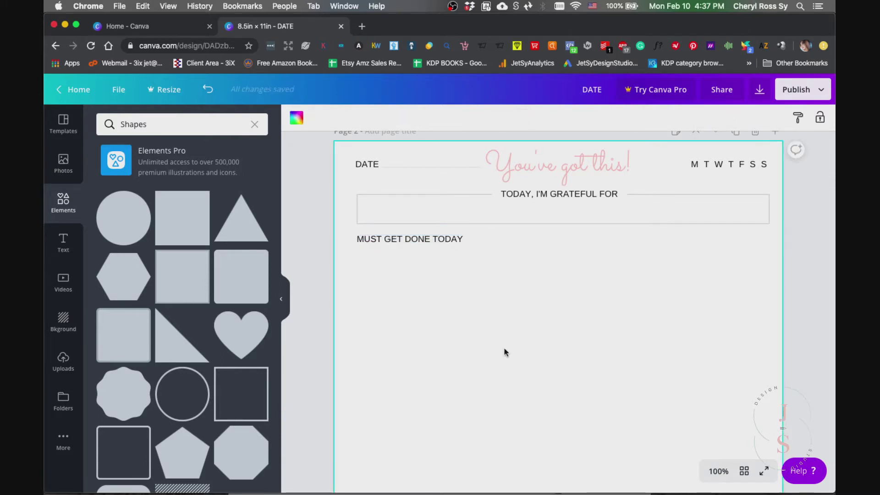
- Add a square shape, shrink it to a tiny checkbox, and place it at the right edge
scroll(505, 347, "down", 3)
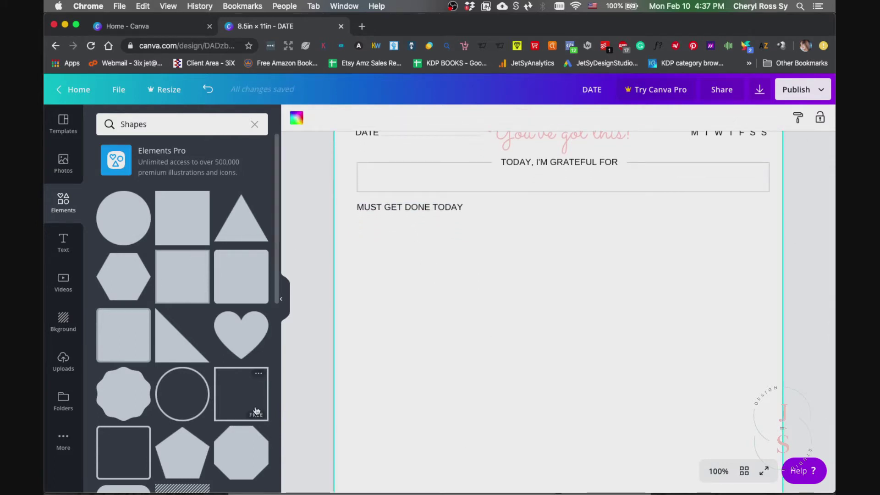
left_click(157, 224)
left_click_drag(742, 221, 399, 329)
scroll(491, 416, "down", 3)
scroll(399, 330, "up", 3)
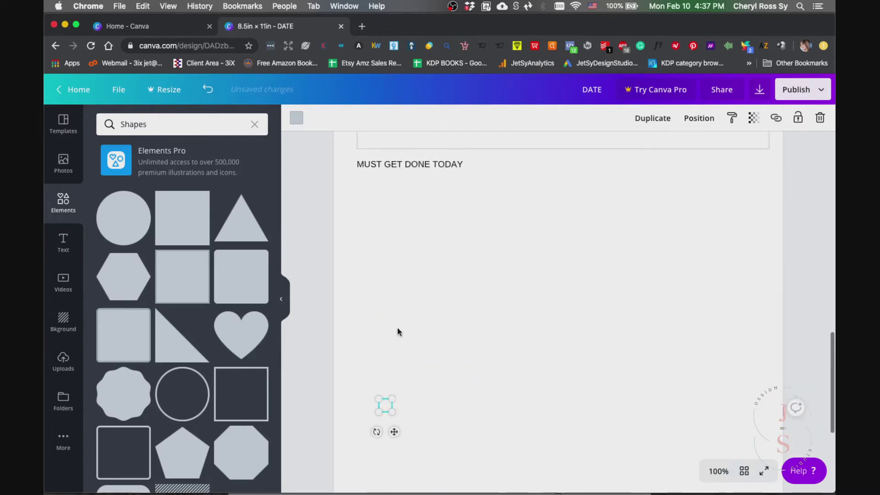
left_click_drag(393, 479, 763, 230)
left_click(645, 268)
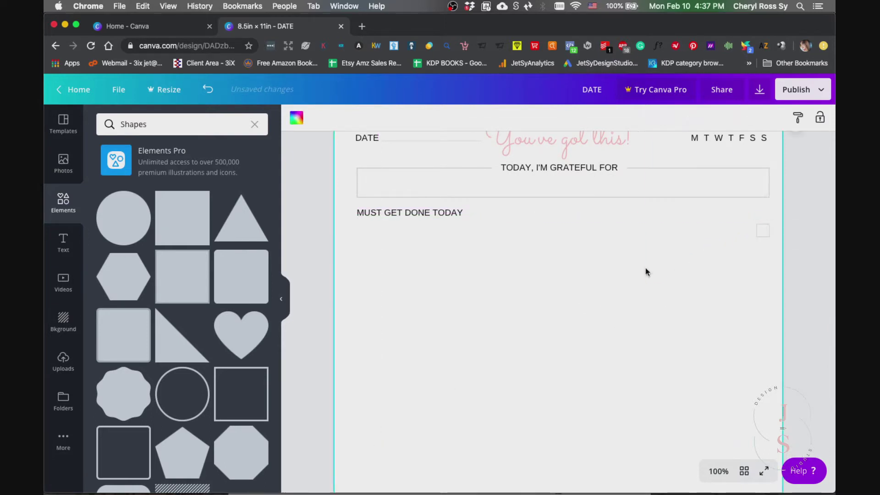
left_click(197, 123)
- Search LIN, add a line, and stretch a copy about 7.8 in under MUST GET DONE TODAY
type("LINE")
key("Return")
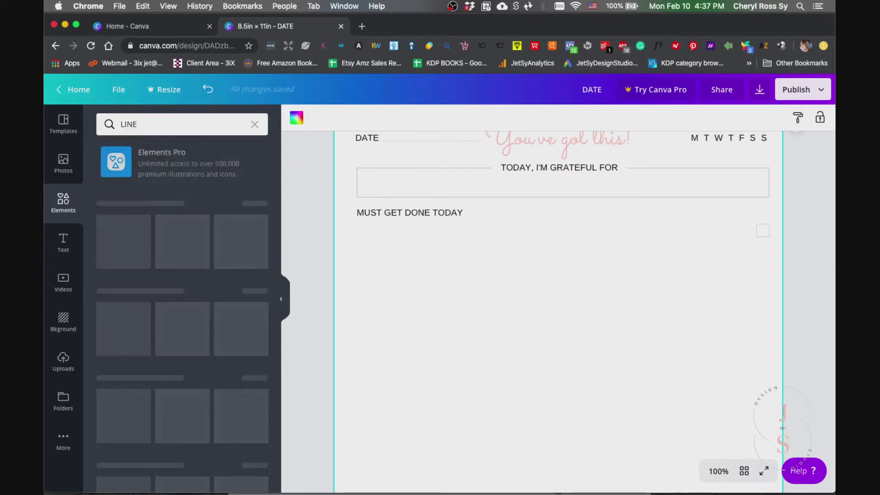
left_click_drag(129, 221, 597, 425)
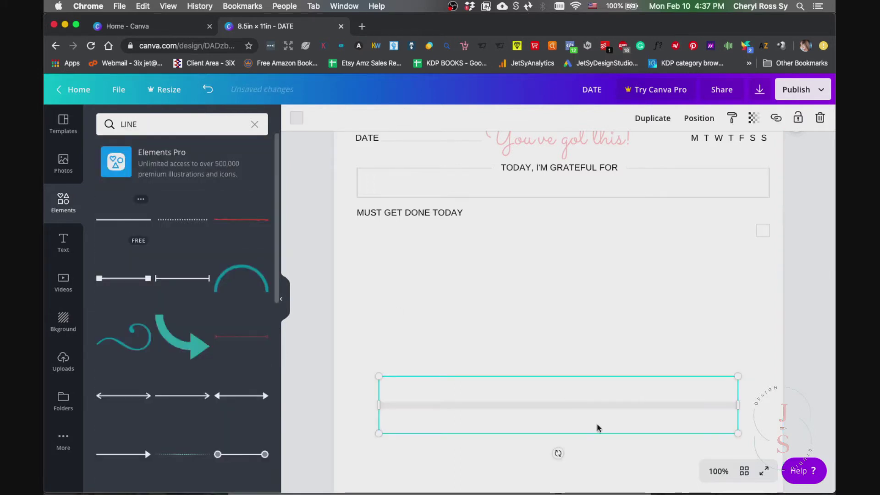
left_click_drag(737, 433, 436, 144)
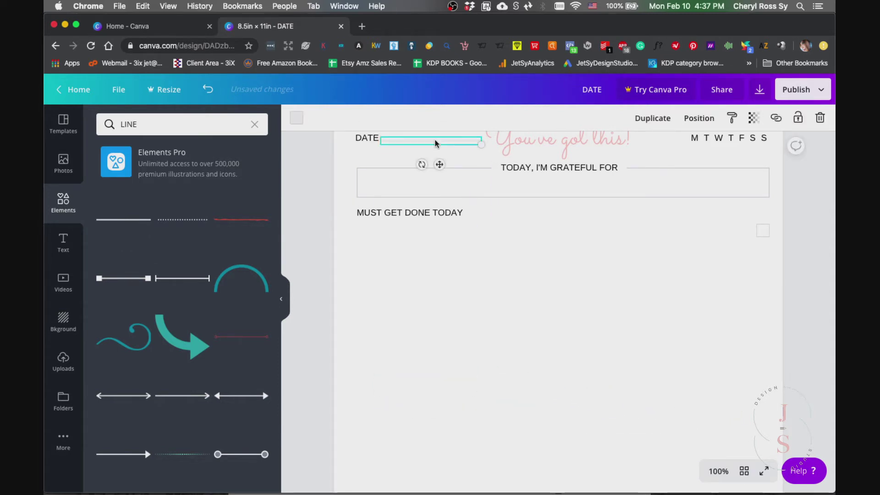
left_click(653, 118)
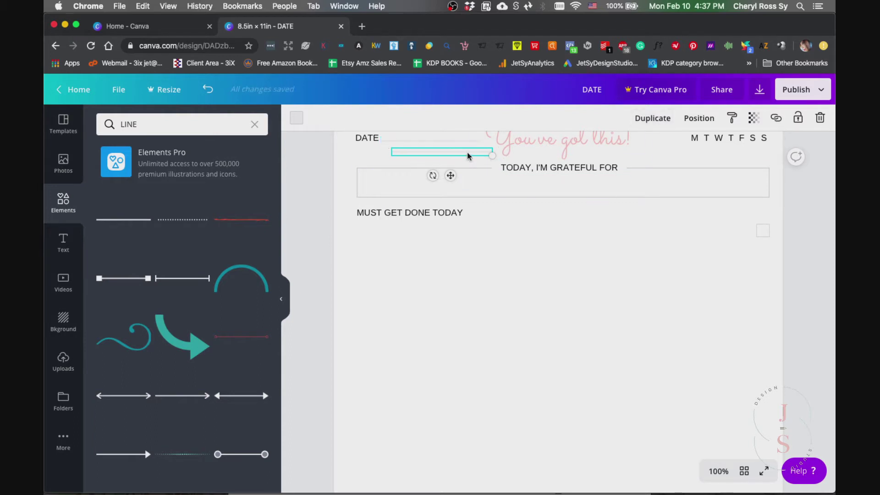
left_click_drag(447, 235, 770, 230)
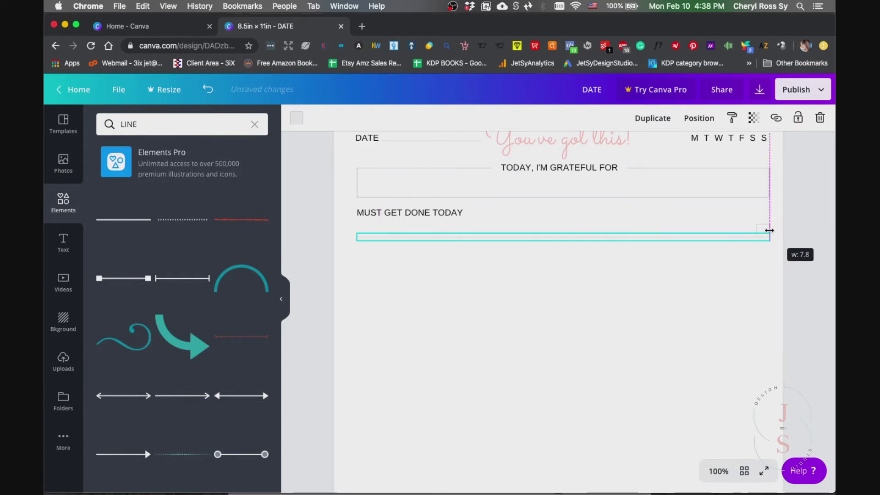
left_click(729, 271)
left_click(763, 230)
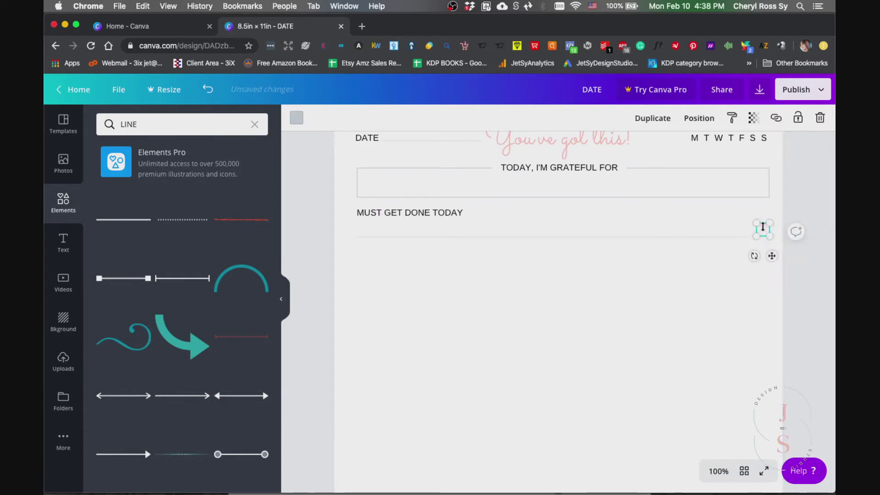
left_click(462, 322)
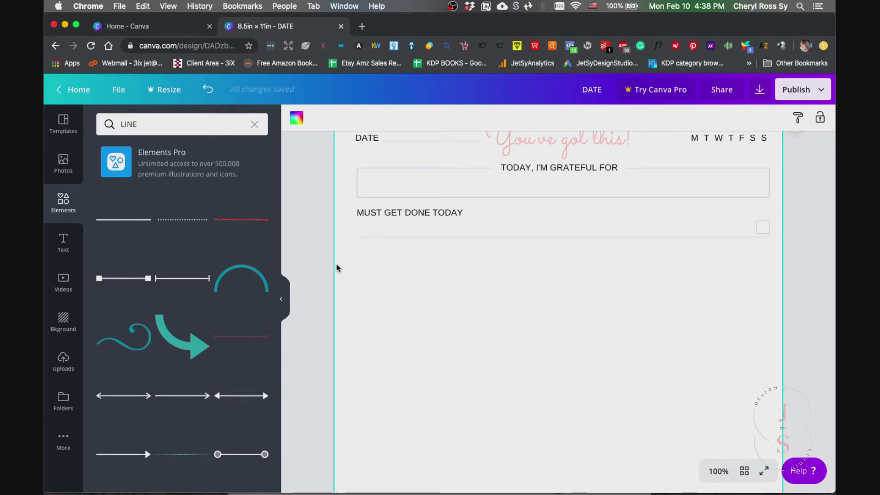
- Duplicate the DATE label below MUST GET DONE TODAY and make it a size-10 number 1
left_click(373, 137)
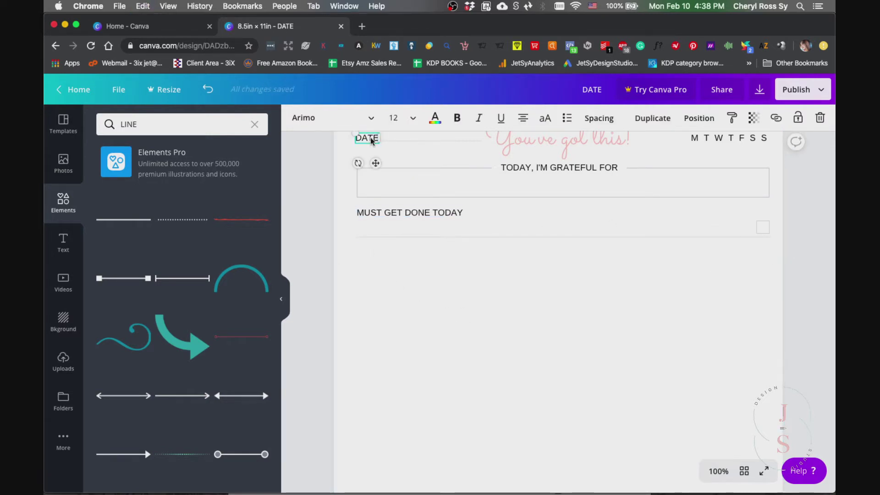
key("super+d")
left_click_drag(378, 149, 374, 229)
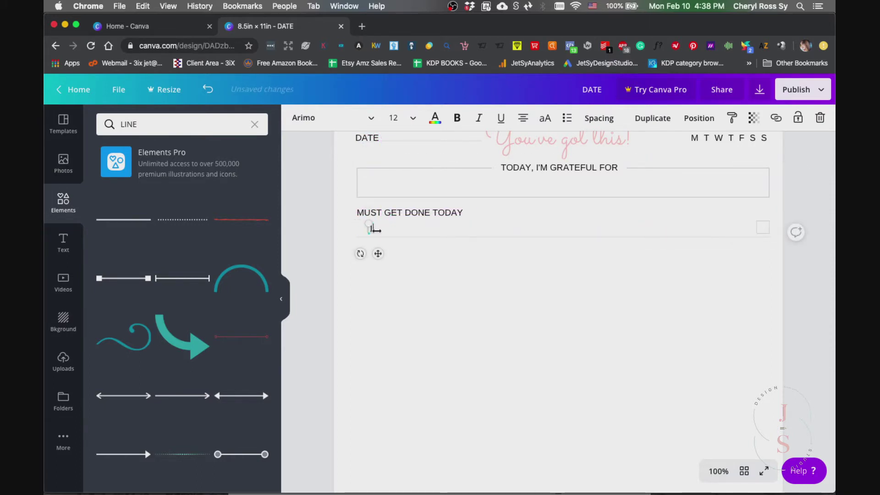
double_click(371, 228)
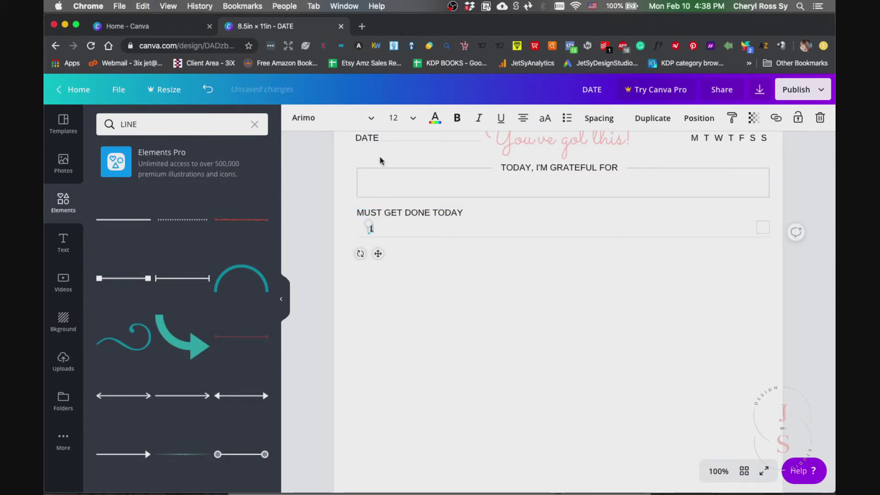
left_click(398, 117)
left_click(403, 188)
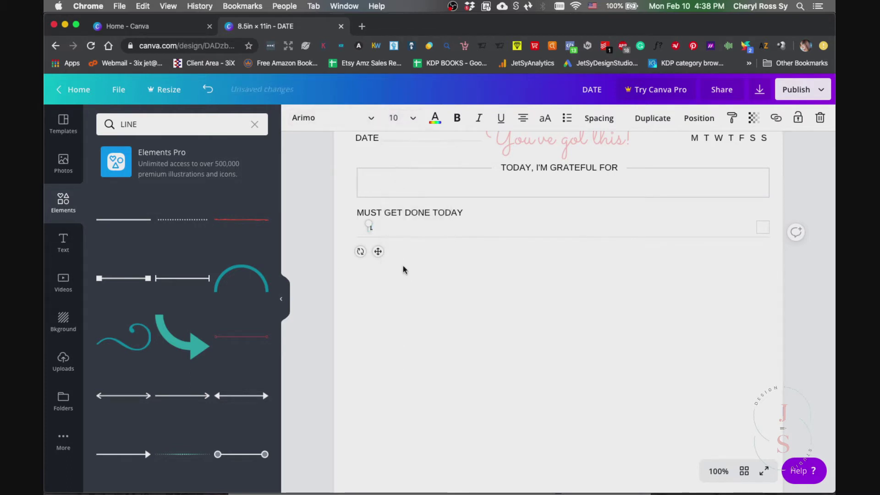
- Move the number 1 to the row's left edge and marquee-select the whole first row
left_click(377, 238)
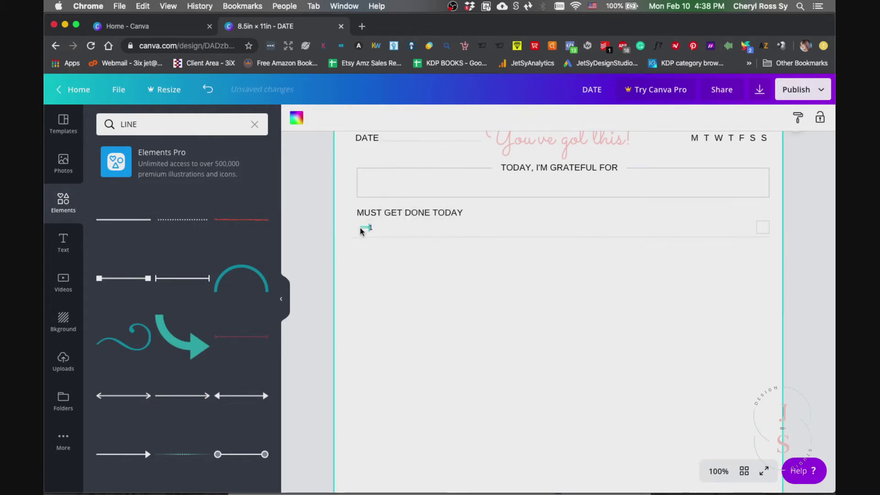
left_click(369, 229)
left_click_drag(378, 252, 368, 258)
left_click(405, 265)
left_click_drag(759, 246, 339, 223)
- Group the first row, then duplicate it into second and third rows below
left_click(627, 117)
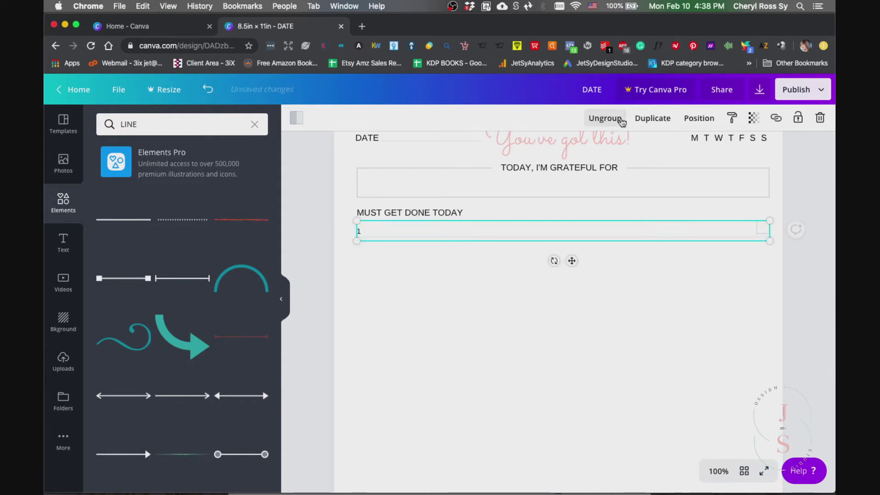
left_click(652, 118)
mouse_move(520, 245)
left_mouse_down()
mouse_move(511, 263)
mouse_move(512, 256)
left_mouse_up()
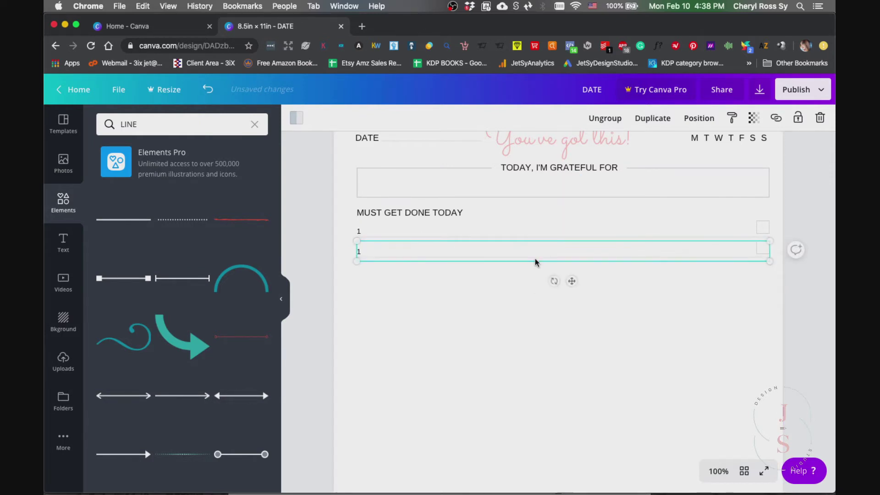
left_click_drag(535, 260, 536, 286)
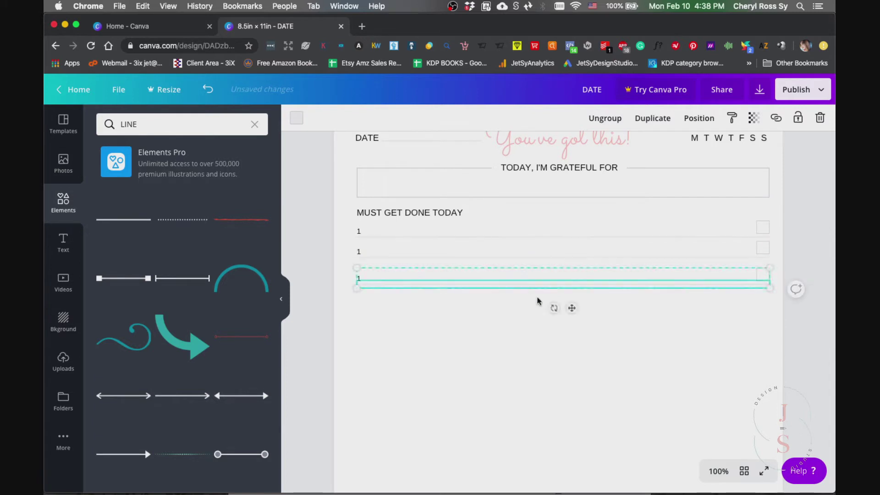
left_click(568, 346)
key("Escape")
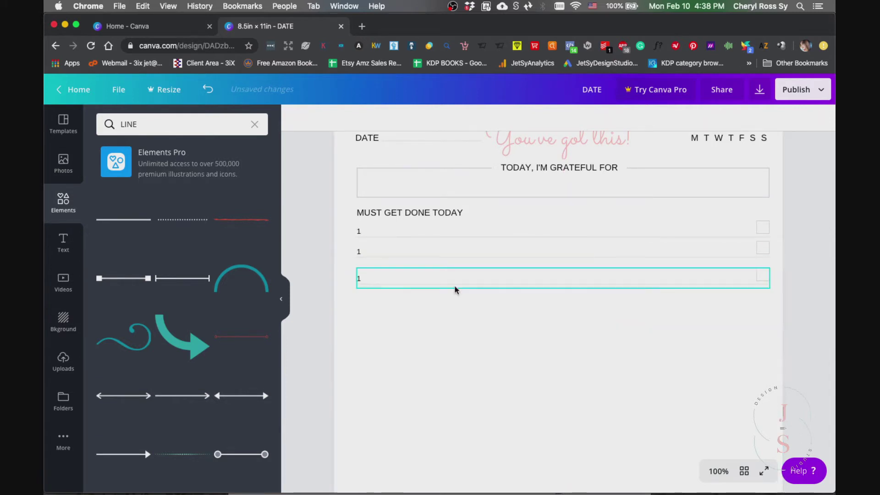
- Space the three numbered rows evenly in the vertical direction
left_click_drag(592, 302, 554, 235)
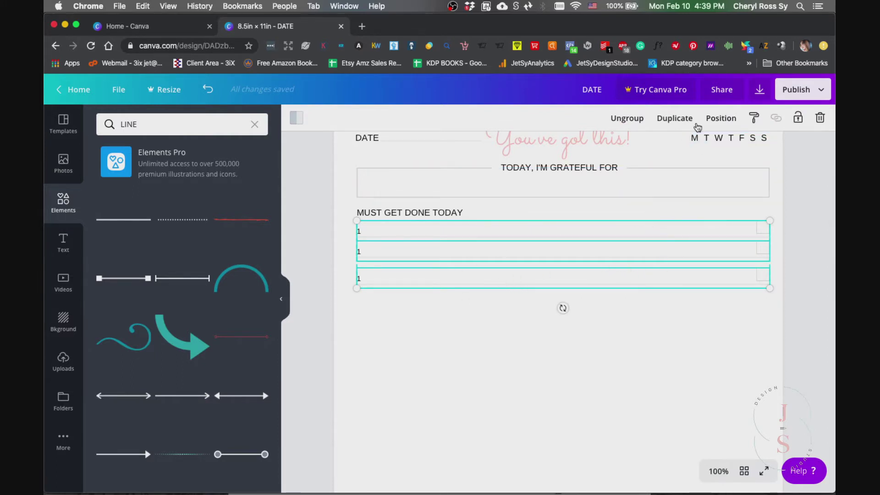
left_click(722, 119)
left_click(578, 295)
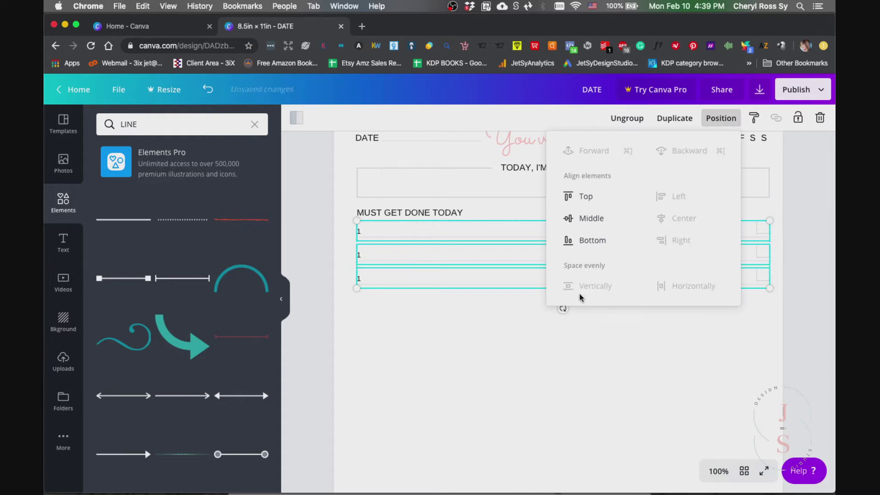
left_click(462, 361)
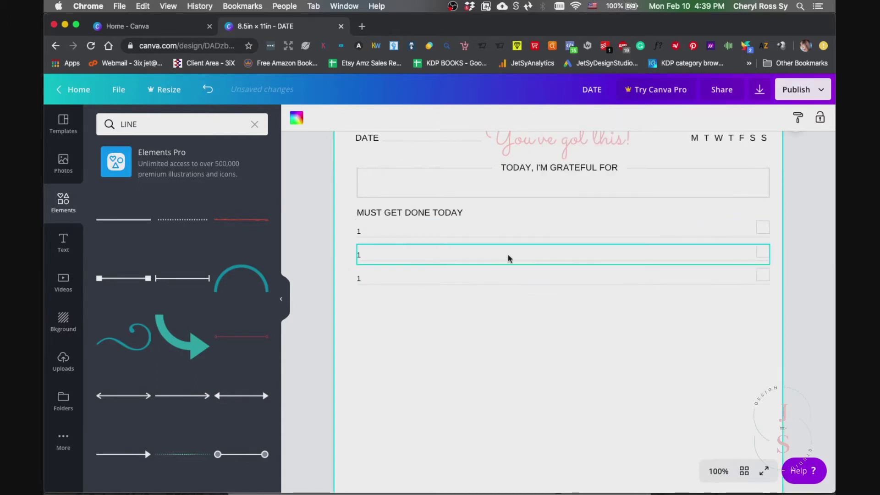
- Ungroup the second row and renumber it as 2, narrowing its text box
left_click(361, 257)
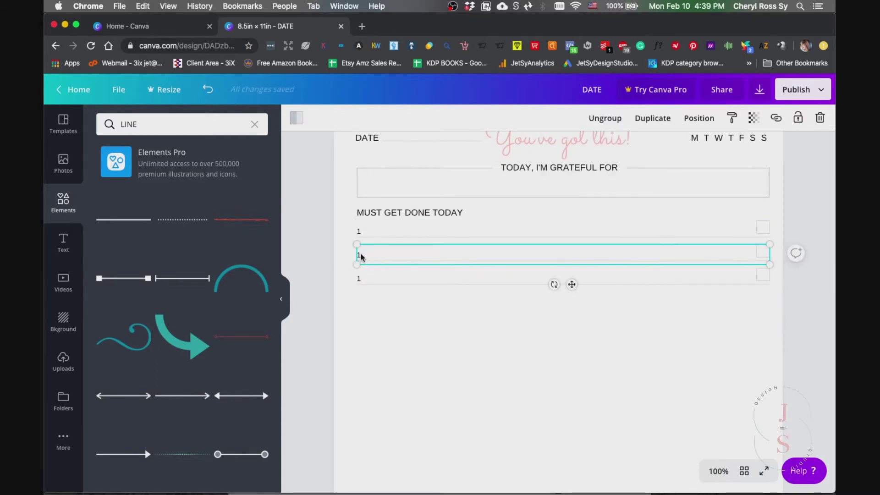
left_click(610, 119)
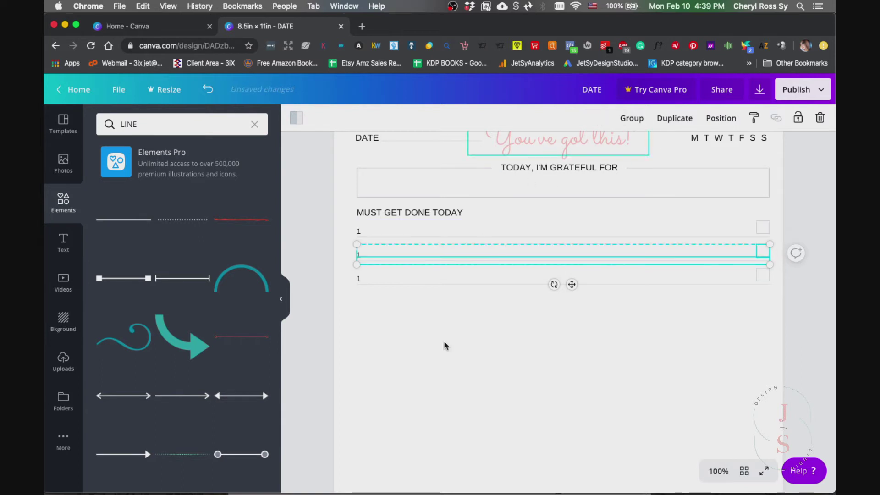
left_click(408, 311)
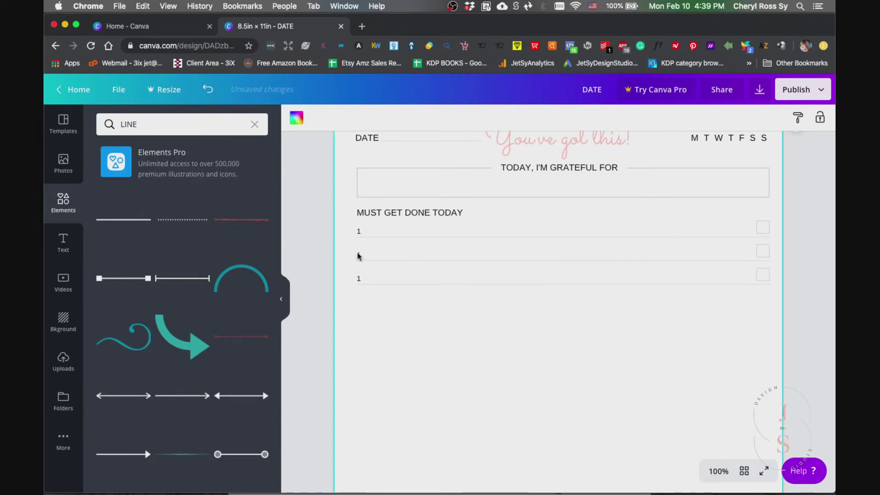
scroll(359, 260, "up", 5, "ctrl")
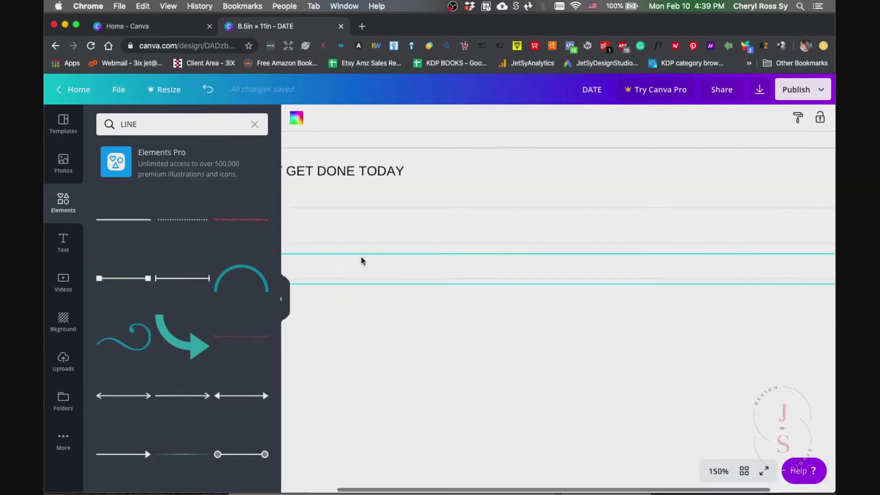
scroll(360, 260, "right", 2)
scroll(362, 261, "left", 4)
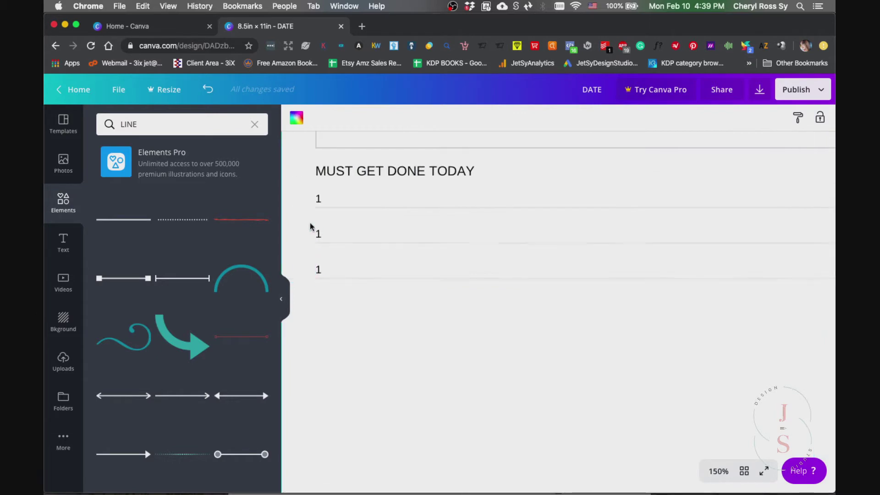
scroll(320, 235, "up", 8, "ctrl")
left_click(390, 287)
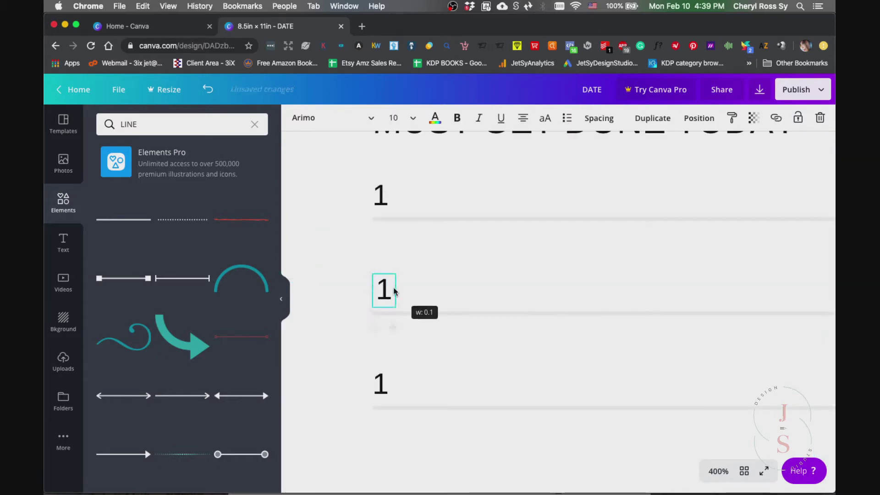
double_click(384, 287)
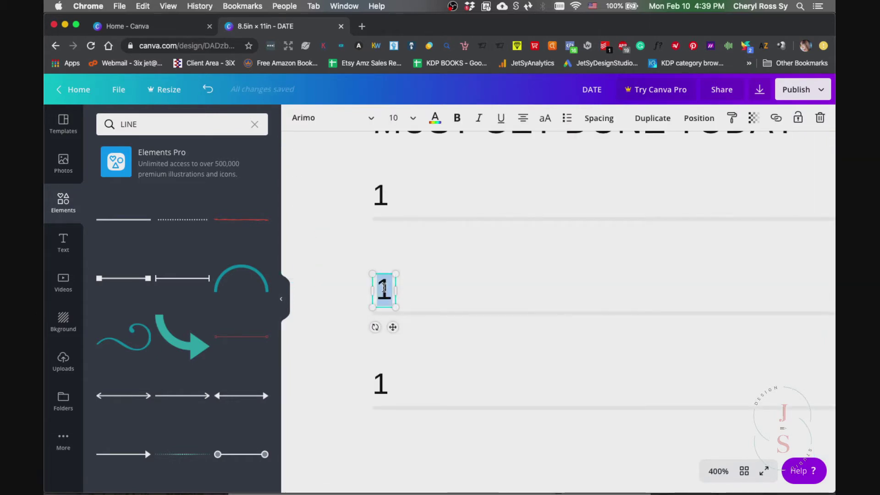
left_click(332, 238)
left_click(389, 298)
left_click_drag(396, 291, 383, 291)
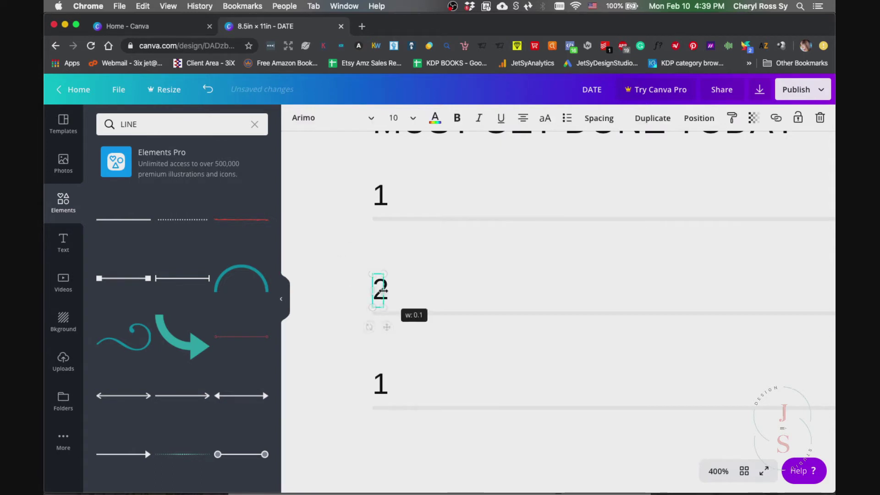
- Ungroup the third row, change its number to 3, and zoom out to the full page
left_click(380, 385)
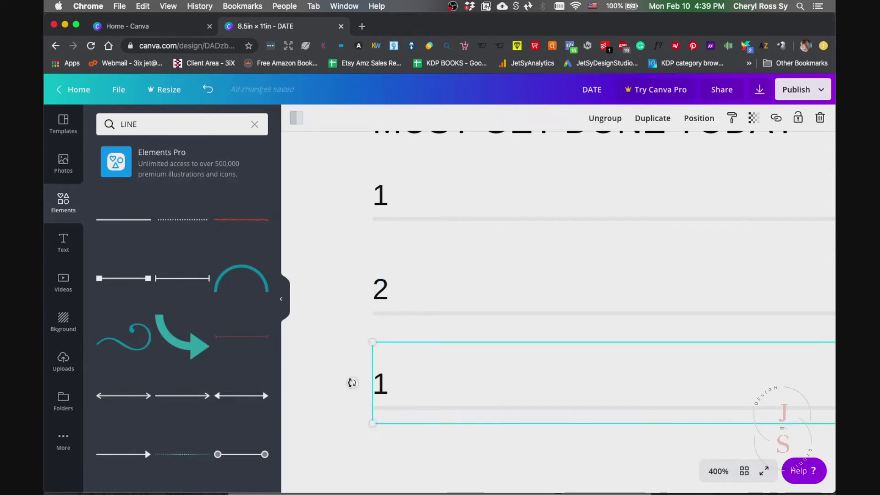
left_click(598, 118)
left_click(348, 458)
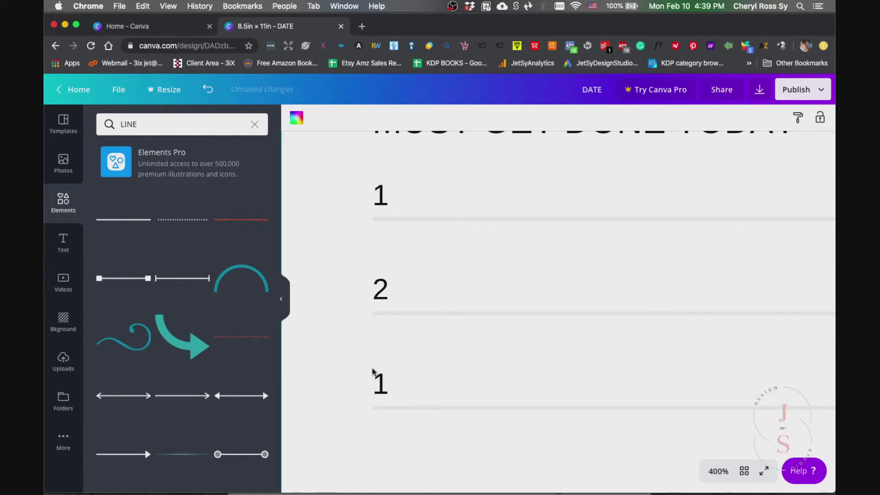
left_click(373, 383)
left_click_drag(375, 384, 391, 384)
type("3")
left_click(295, 409)
key("super+0")
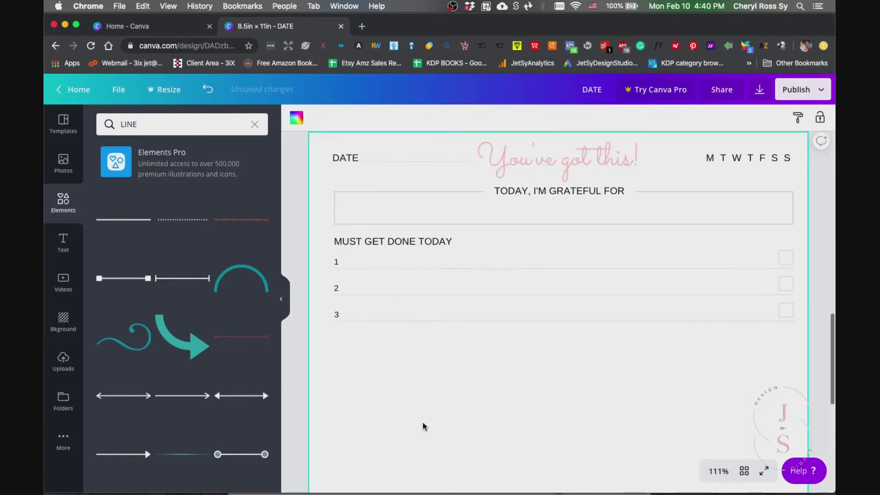
- Duplicate the MUST GET DONE TODAY heading and drag the copy below row 3
scroll(448, 400, "down", 3)
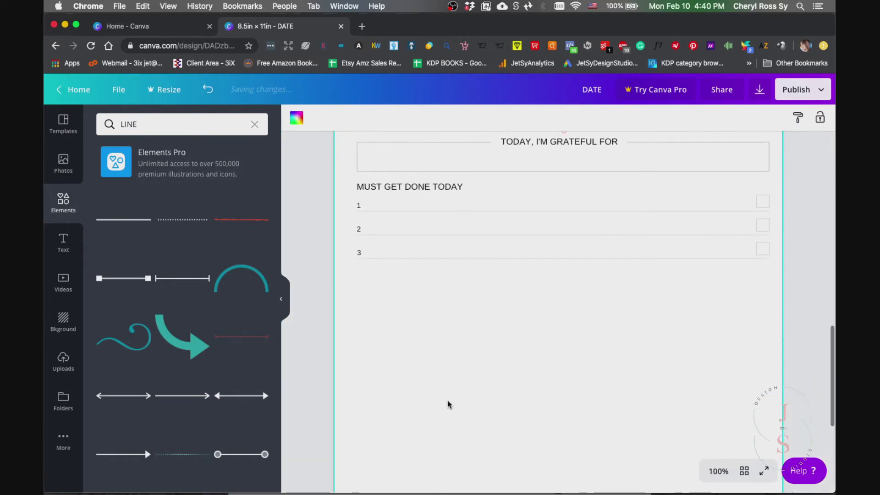
scroll(448, 400, "up", 5)
scroll(447, 400, "down", 5)
scroll(447, 403, "up", 2)
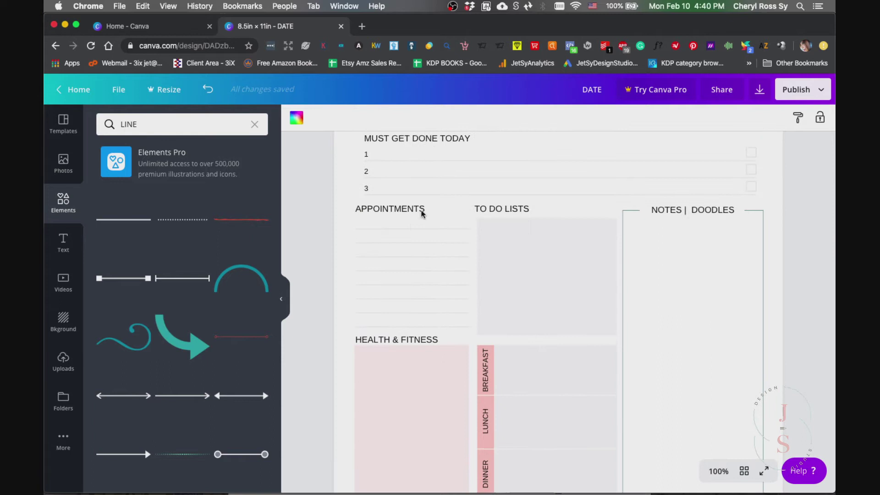
scroll(556, 240, "down", 3)
scroll(556, 240, "up", 5)
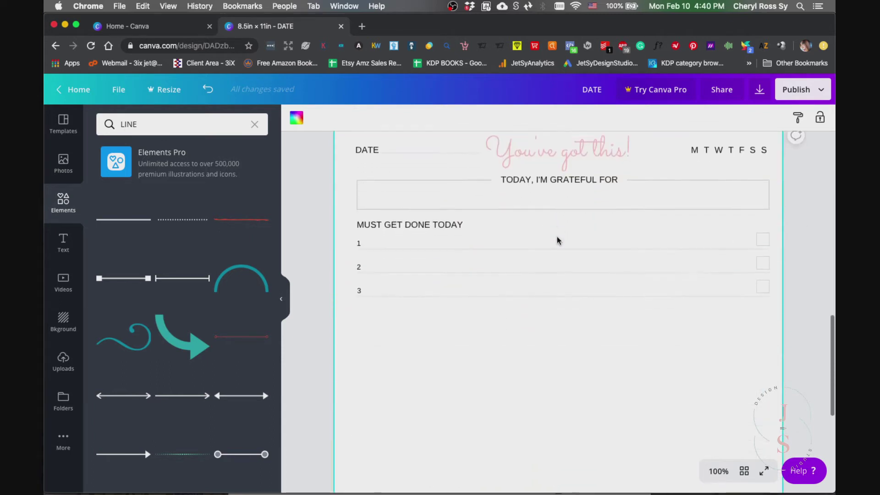
scroll(459, 197, "down", 1)
left_click(417, 181)
key("super+d")
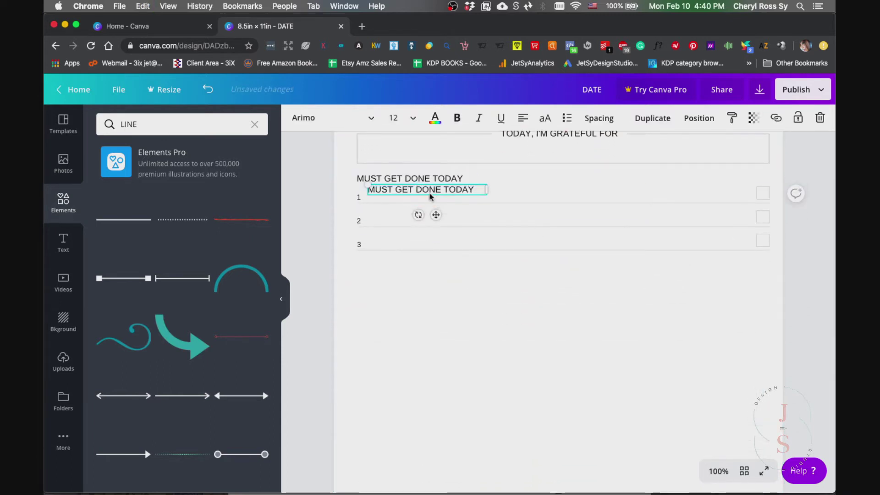
left_click_drag(444, 196, 433, 271)
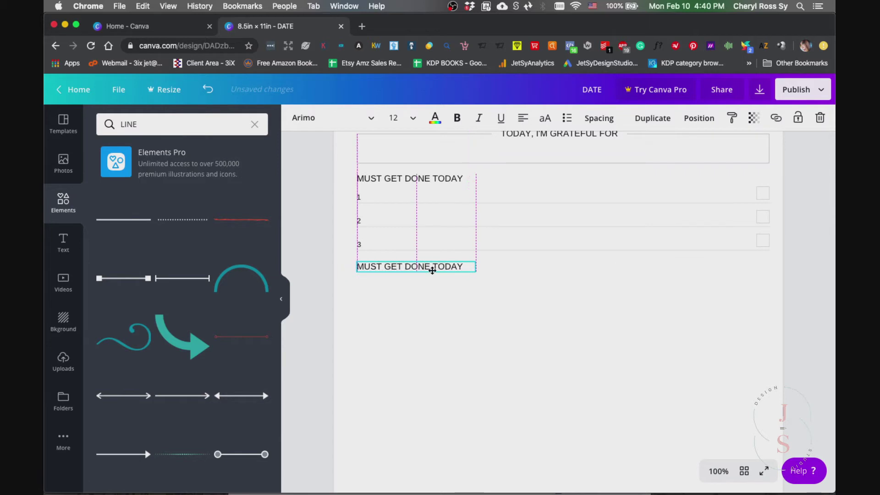
- Retype the heading copy as APPOINTMENTS and nudge it up slightly
left_click(454, 276)
left_click(454, 262)
left_click(454, 265)
type("APPI")
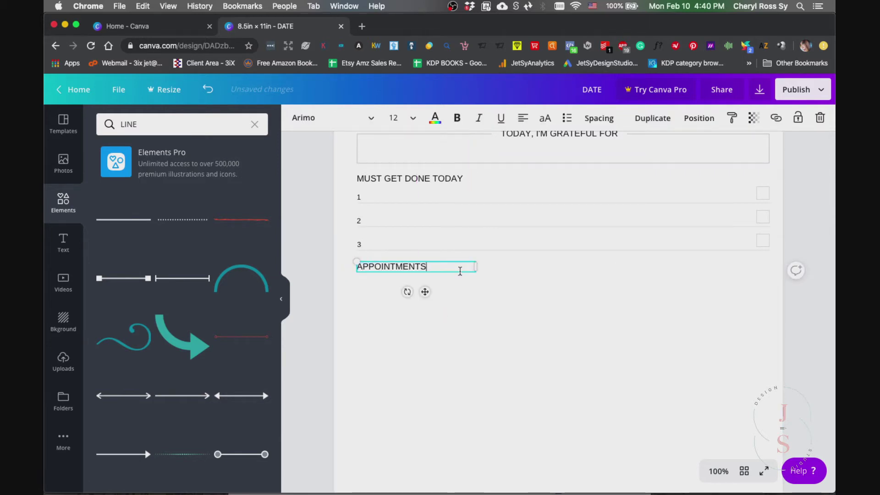
left_click_drag(440, 265, 440, 262)
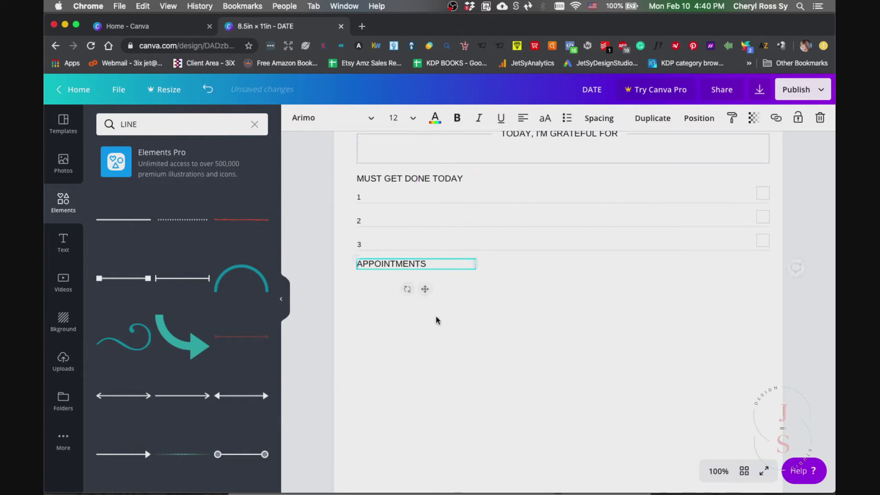
- Copy the short line beside DATE and place it below APPOINTMENTS
left_click(626, 204)
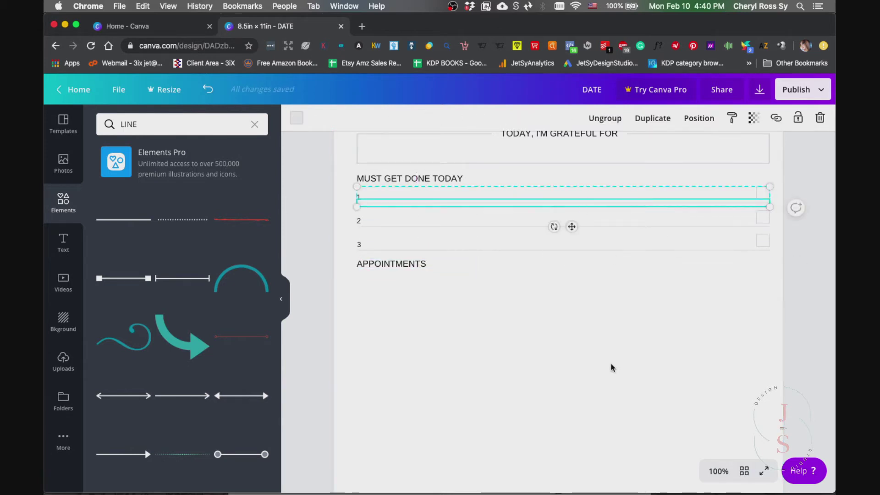
scroll(613, 368, "up", 4)
left_click(435, 191)
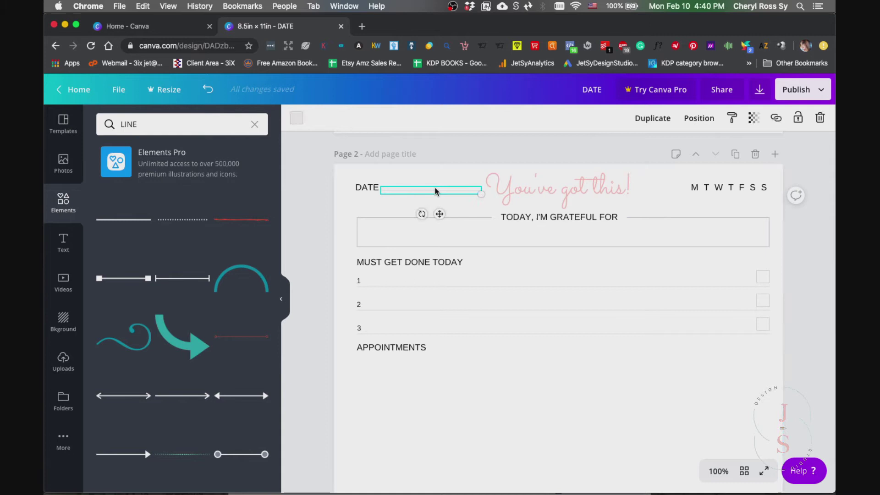
key("super+x")
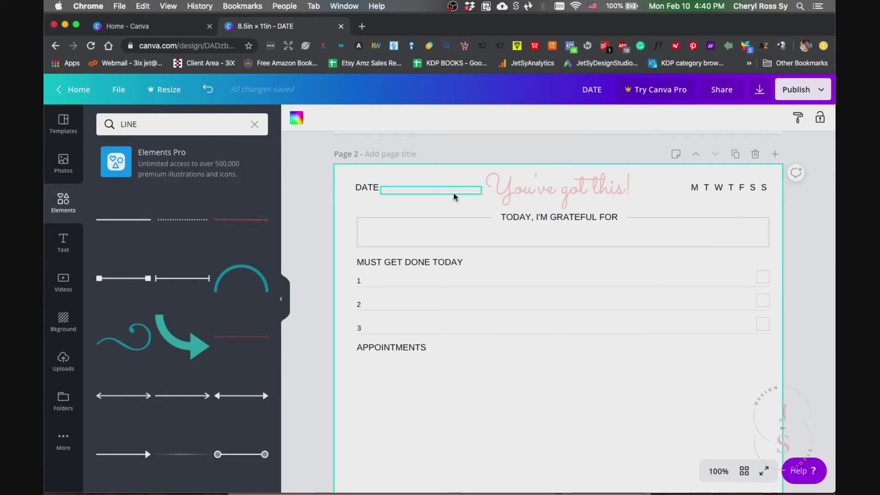
left_click(436, 192)
left_click(655, 121)
left_click_drag(436, 201, 402, 366)
- Lengthen the line and duplicate line pairs down the appointments column
scroll(501, 387, "down", 5)
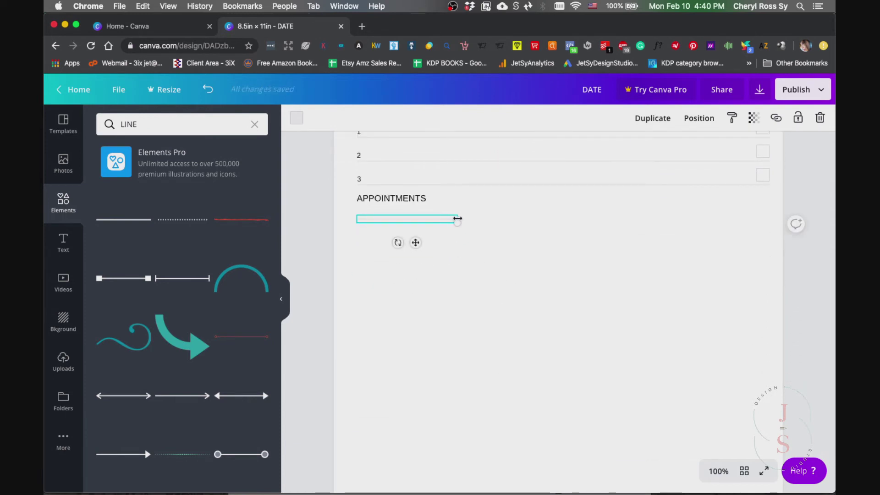
mouse_move(458, 219)
left_mouse_down()
mouse_move(487, 220)
mouse_move(442, 241)
mouse_move(461, 211)
left_mouse_up()
left_click_drag(425, 239, 426, 313)
scroll(528, 240, "up", 3)
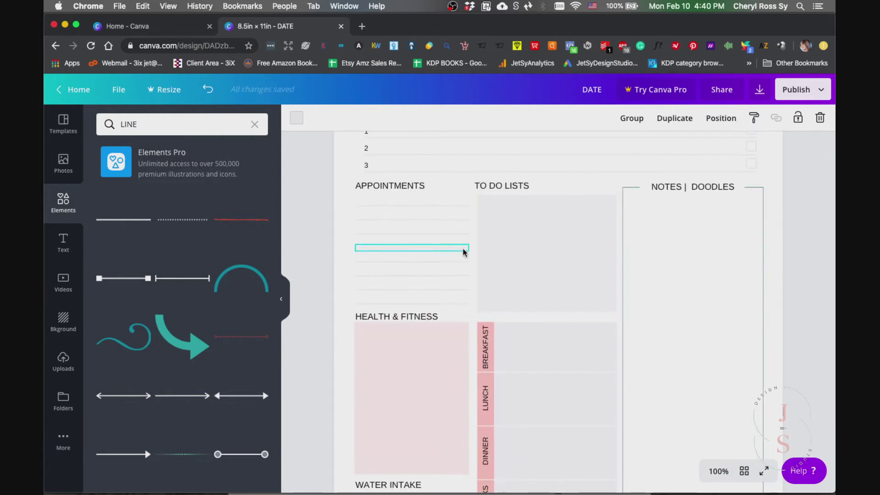
scroll(463, 314, "down", 4)
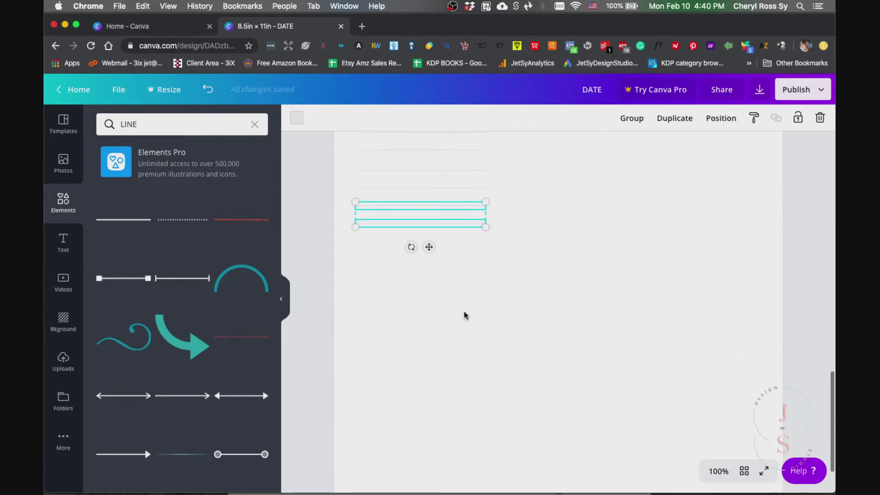
scroll(464, 316, "up", 2)
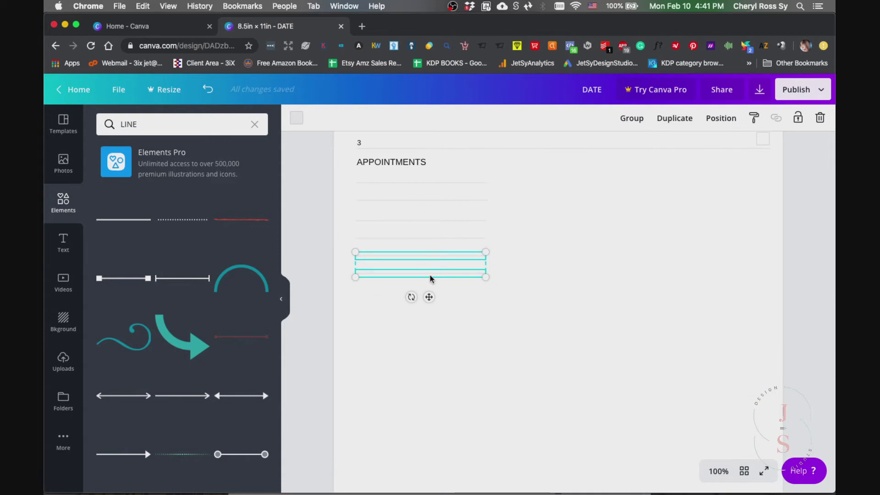
left_click_drag(430, 277, 430, 316)
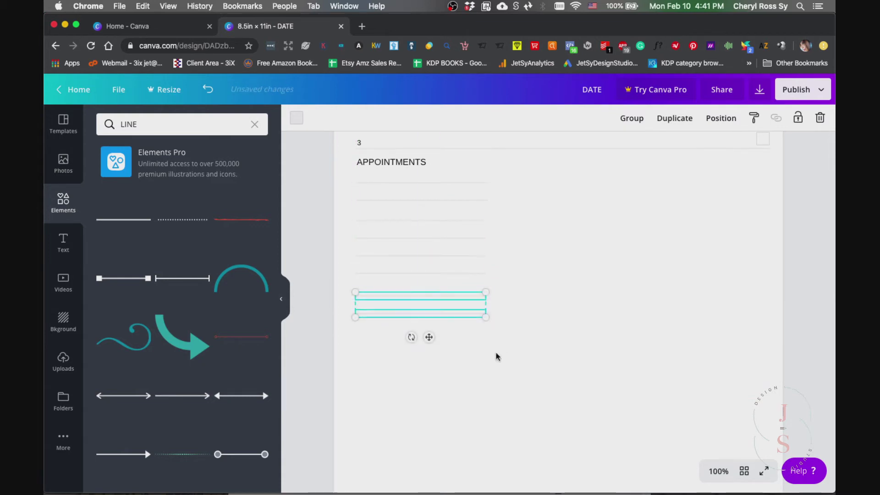
- Space all eight appointment lines evenly in the vertical direction
left_click_drag(475, 363, 456, 178)
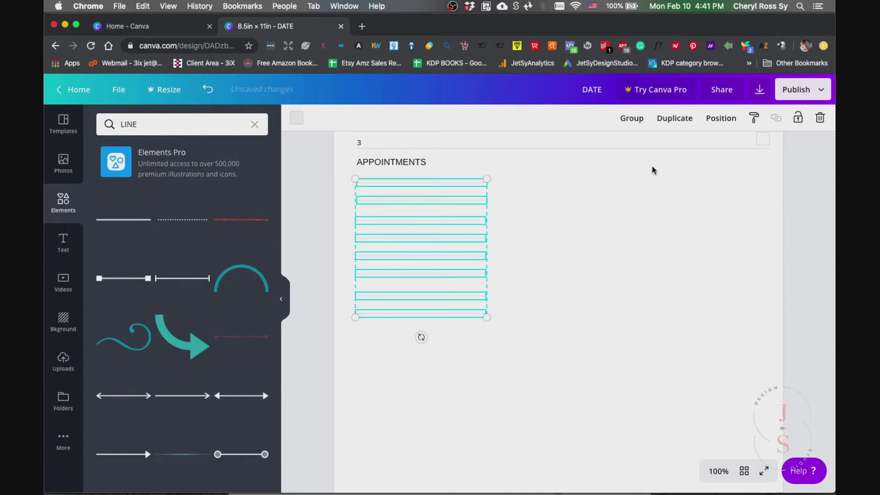
left_click(728, 120)
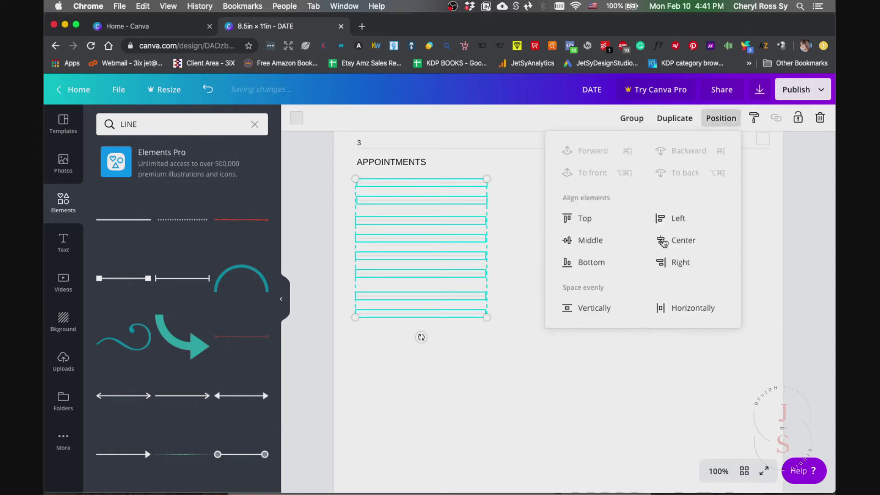
left_click(589, 308)
left_click(481, 362)
scroll(533, 292, "up", 3)
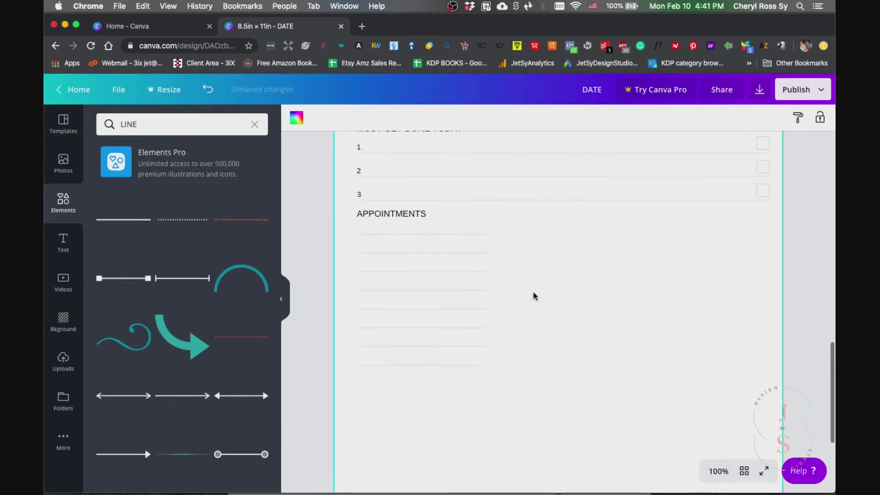
- Duplicate the APPOINTMENTS heading and place the copy level with it on the right
left_click(413, 214)
key("super+d")
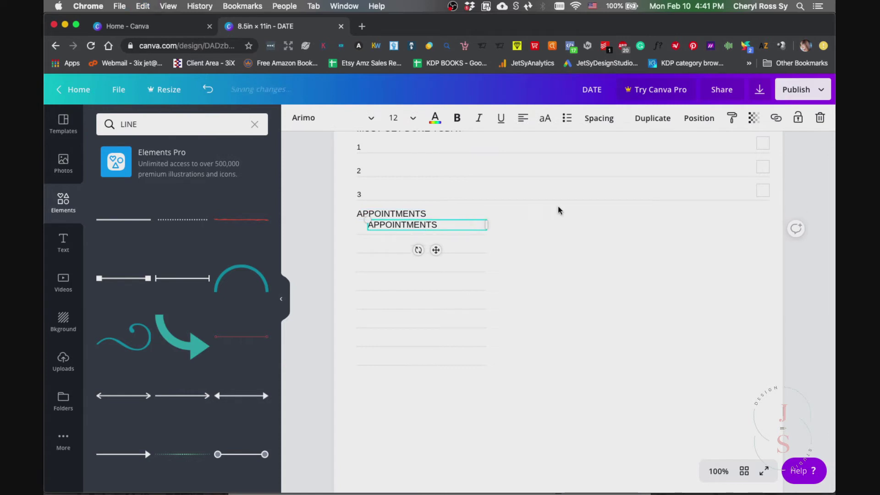
left_click_drag(450, 225, 575, 213)
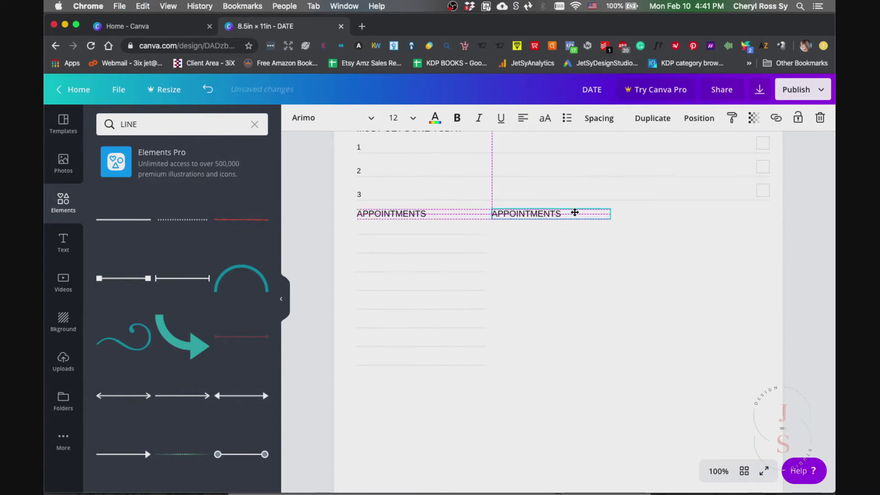
- Retype the copied heading as TO DO LISTS and clear the LINE element search
double_click(575, 212)
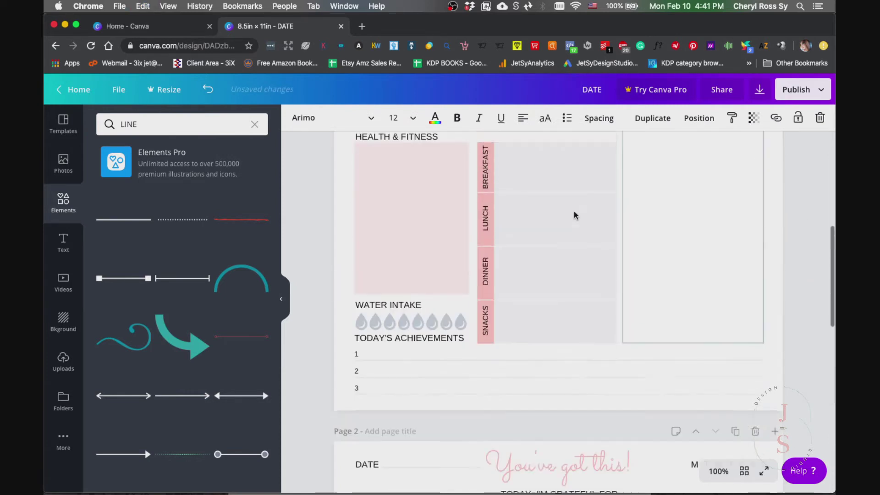
scroll(574, 210, "up", 3)
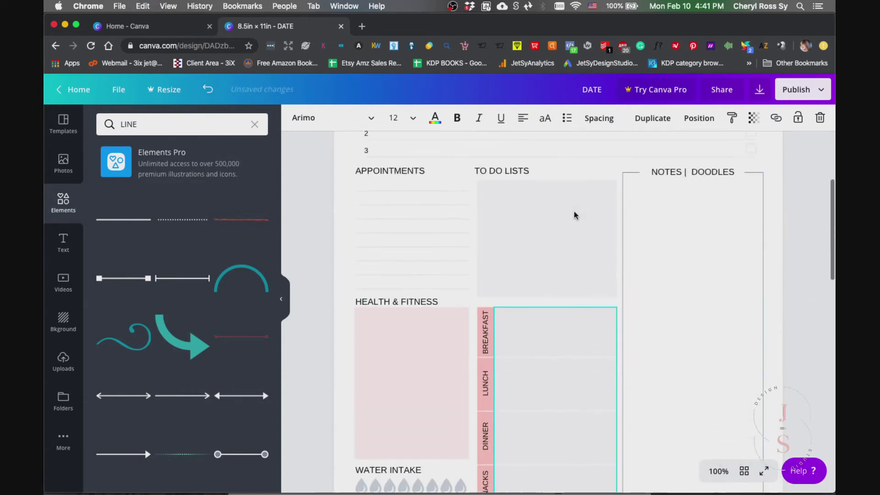
scroll(574, 211, "down", 2)
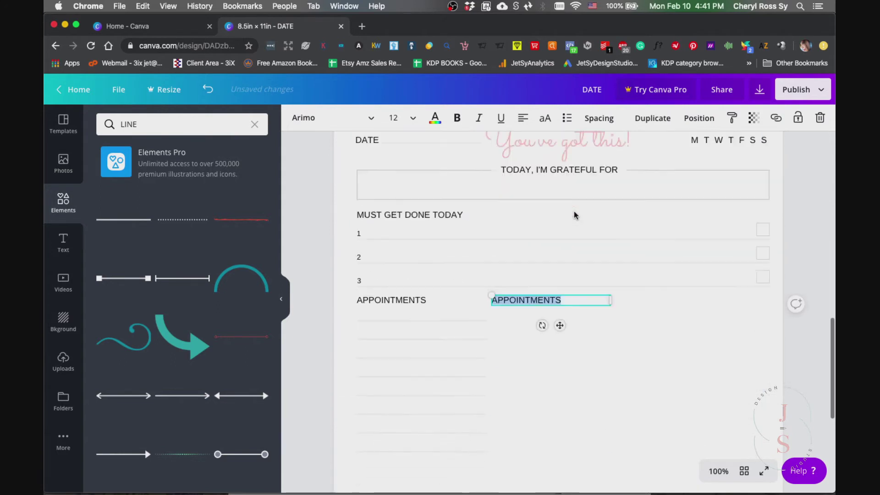
scroll(574, 211, "down", 2)
type("TO ")
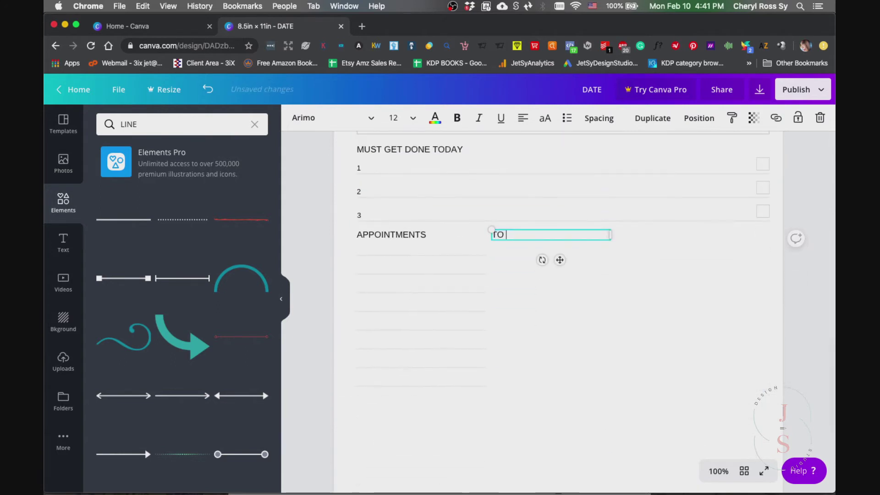
type("DO LISTS")
left_click(603, 331)
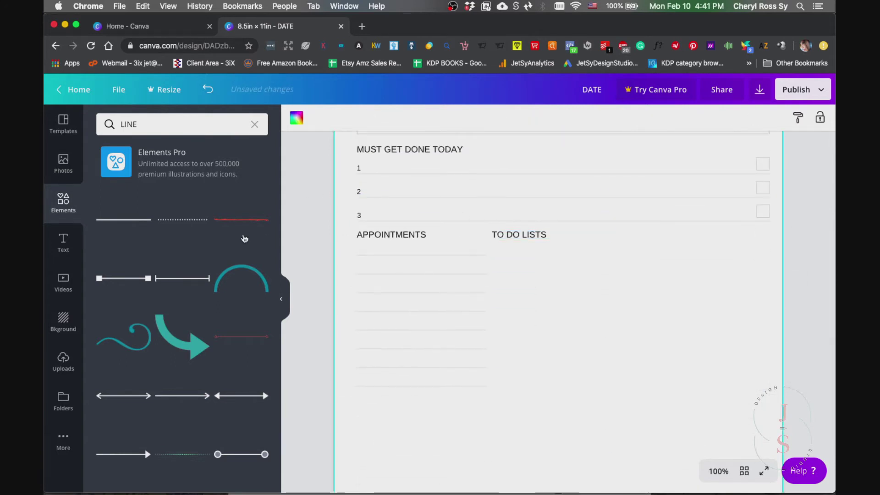
scroll(436, 266, "up", 3)
scroll(460, 287, "down", 5)
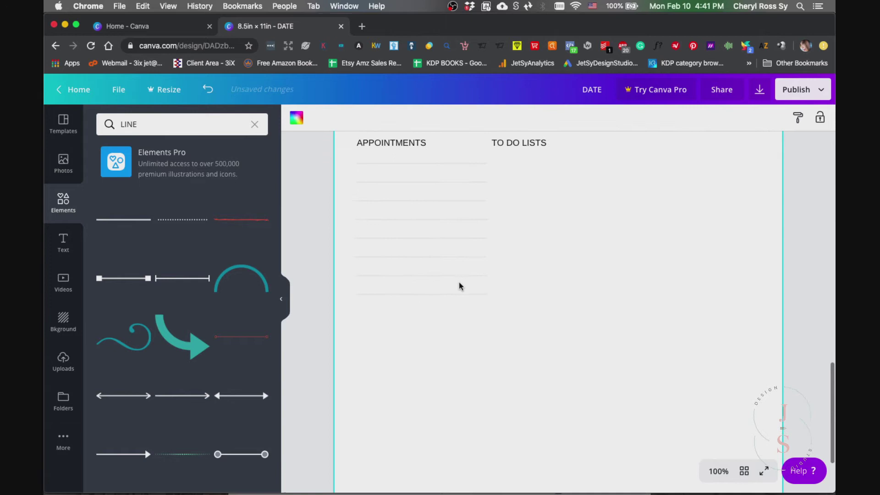
left_click(67, 200)
- Add a square and resize it into a tall rectangle under TO DO LISTS
left_click(157, 250)
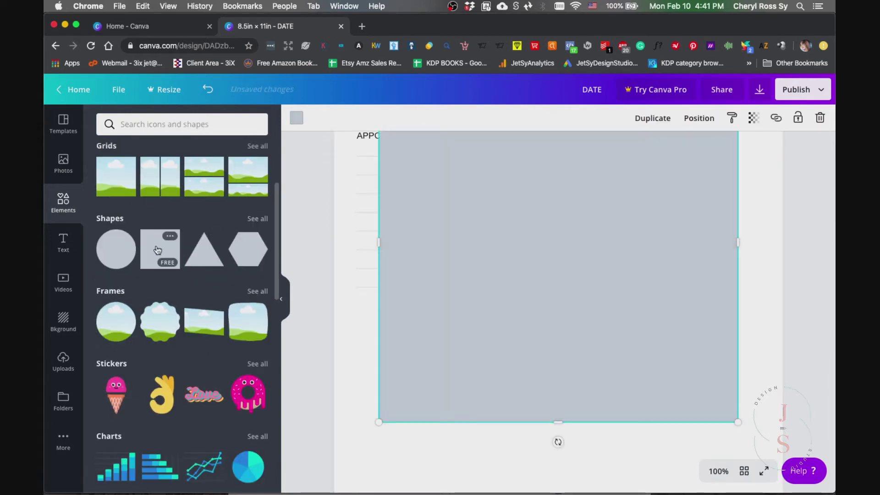
scroll(684, 335, "up", 2)
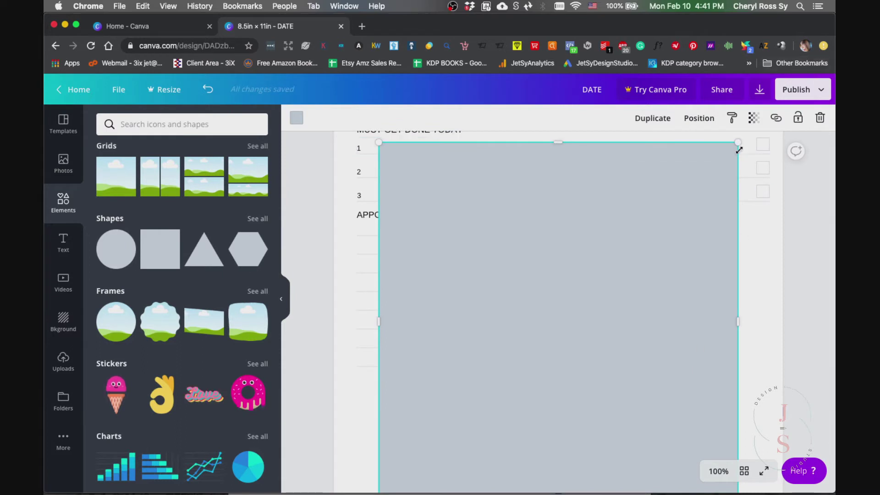
left_click_drag(624, 266, 438, 408)
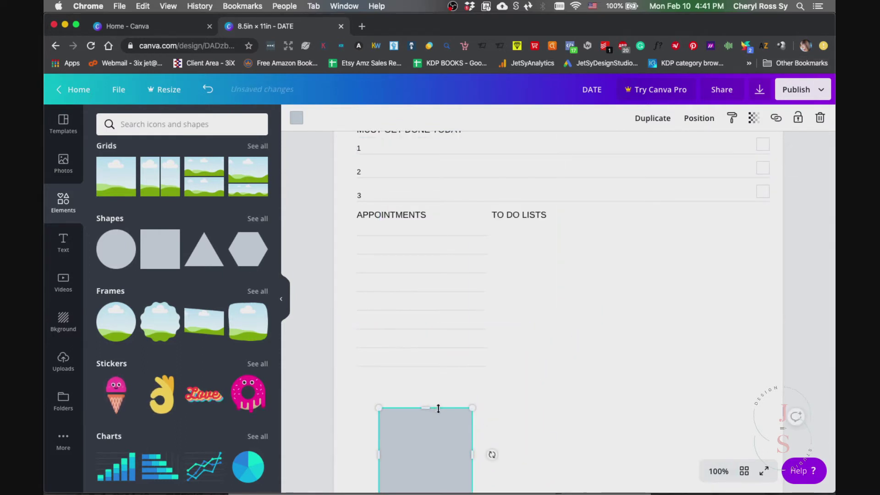
scroll(437, 466, "down", 2)
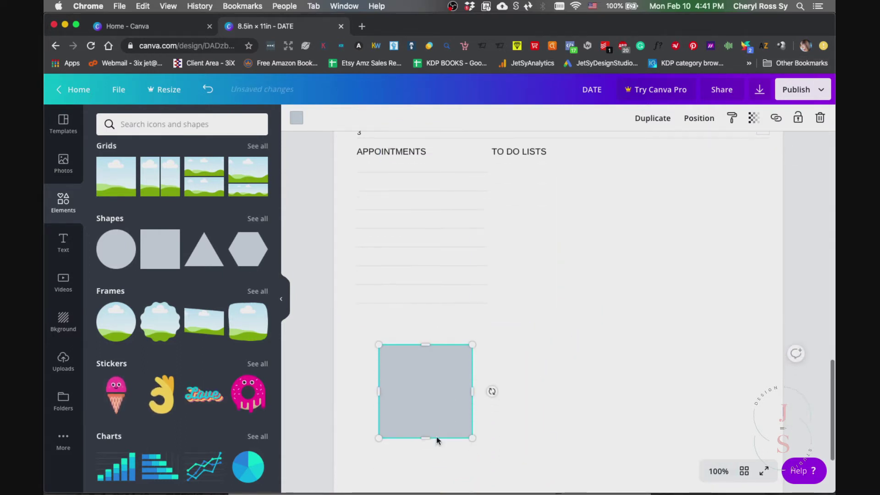
left_click_drag(453, 410, 567, 229)
left_click_drag(547, 297, 547, 303)
left_click_drag(585, 232, 611, 232)
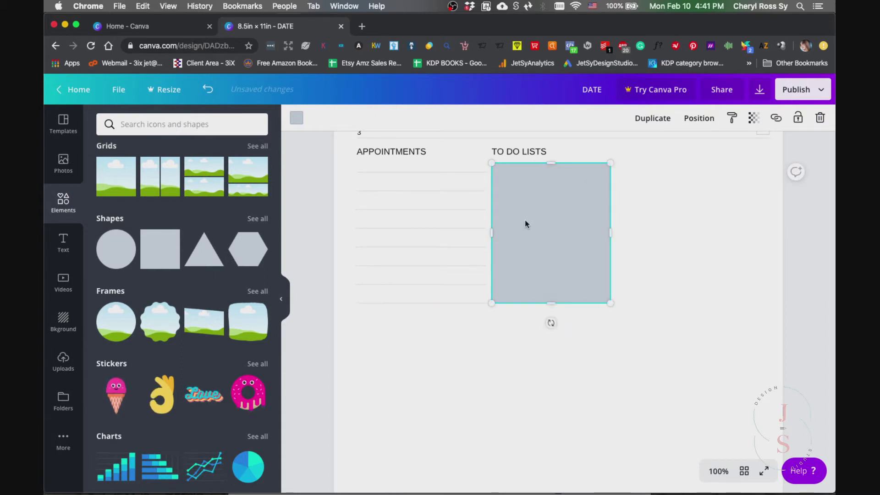
- Fill the rectangle with the pink document colour at about 15 transparency
left_click(296, 119)
left_click(225, 230)
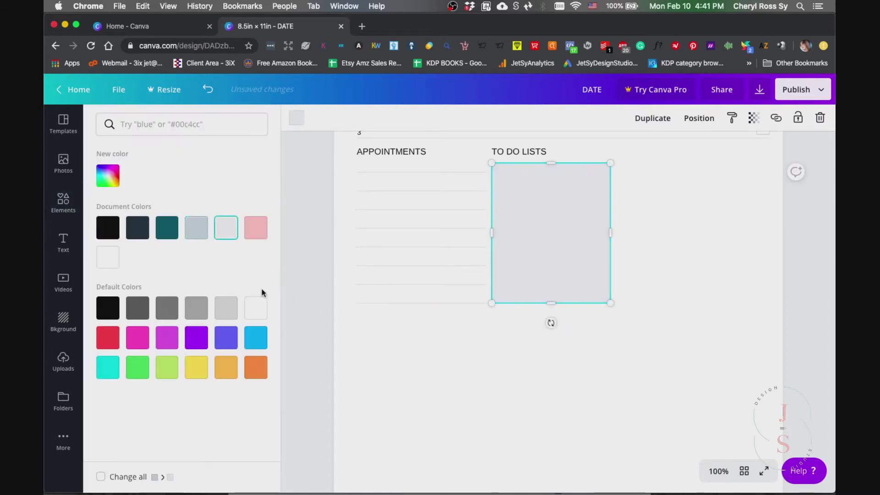
left_click(256, 229)
left_click(754, 120)
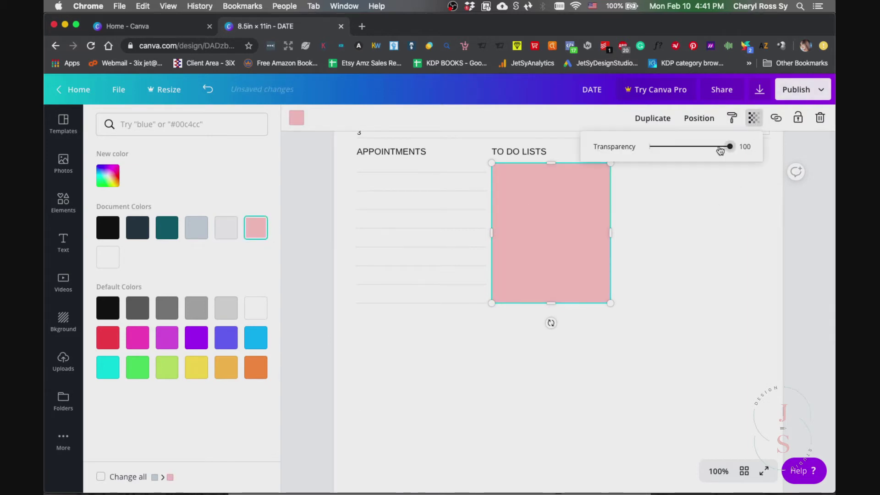
left_click_drag(721, 152, 670, 156)
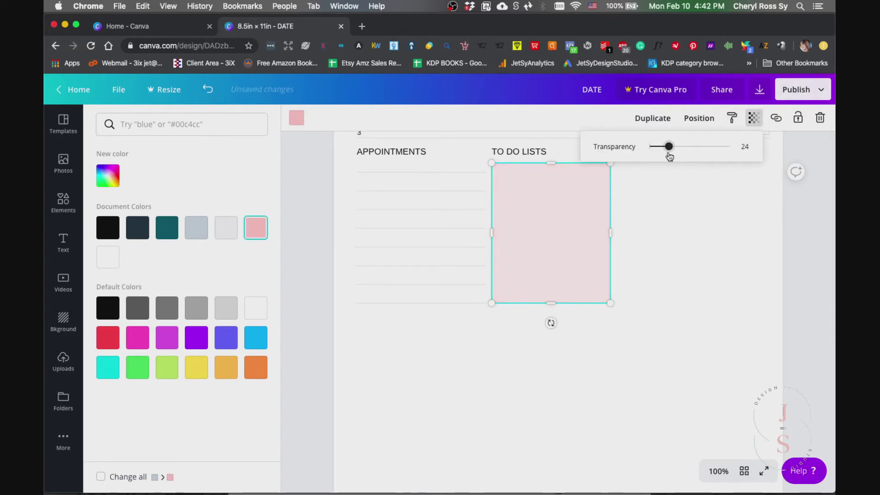
left_click(628, 241)
scroll(698, 267, "up", 3)
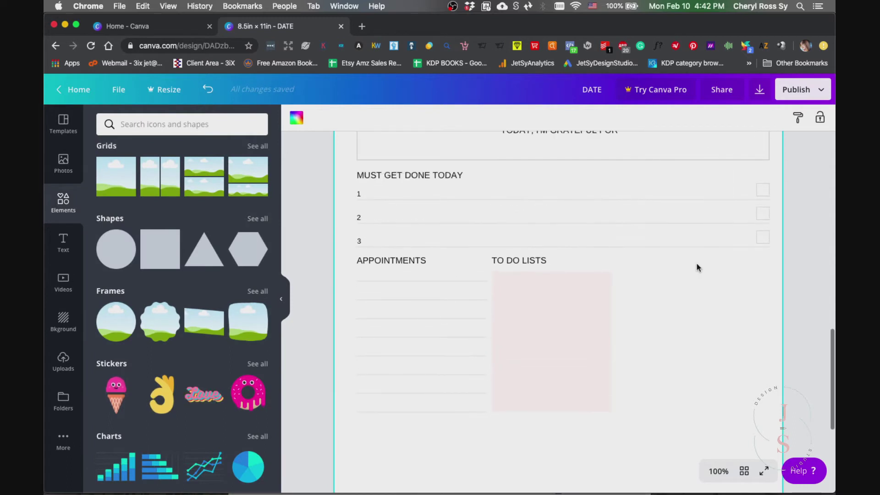
- Duplicate the TODAY, I'M GRATEFUL FOR box and drag the copy near the page bottom
scroll(669, 358, "up", 4)
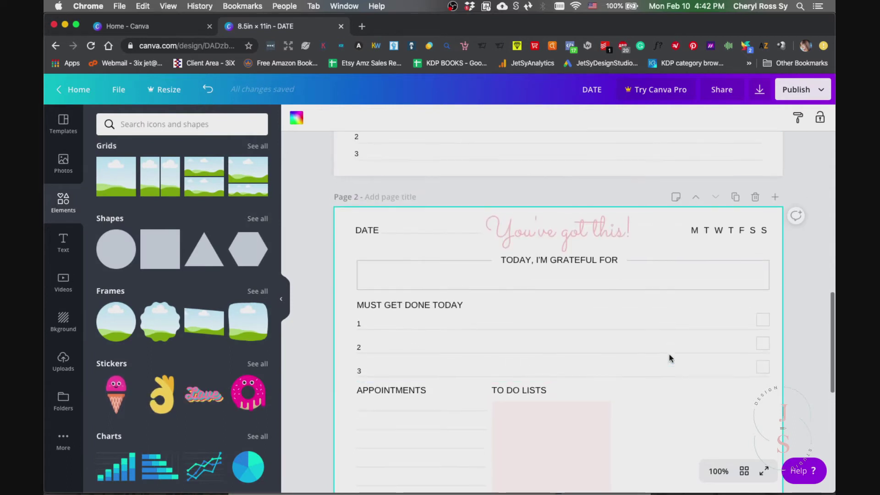
scroll(669, 354, "down", 5)
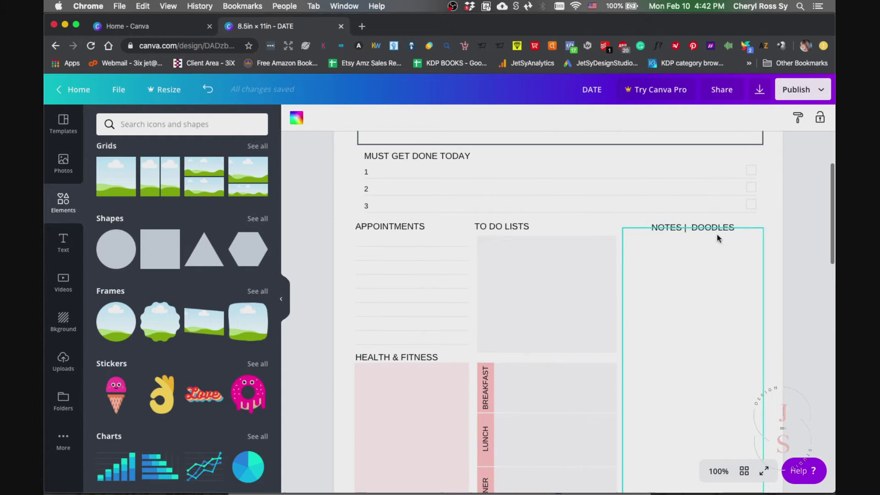
scroll(780, 245, "down", 10)
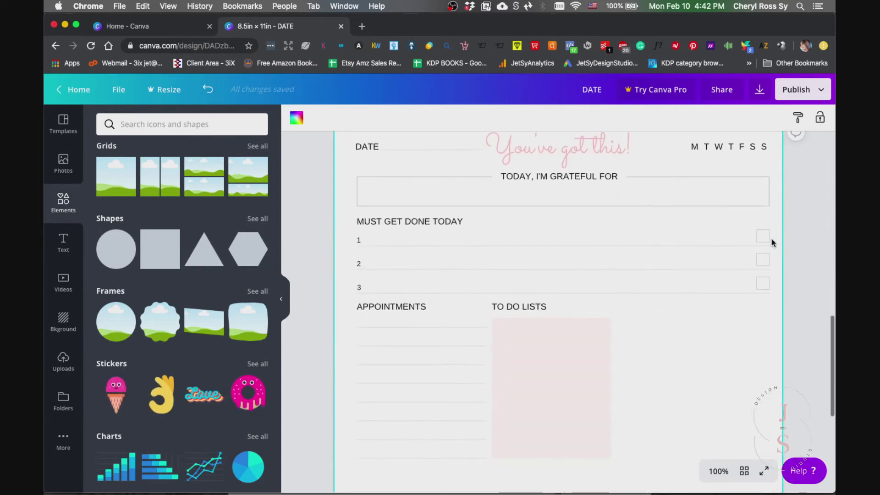
left_click_drag(781, 172, 738, 248)
scroll(738, 247, "down", 2)
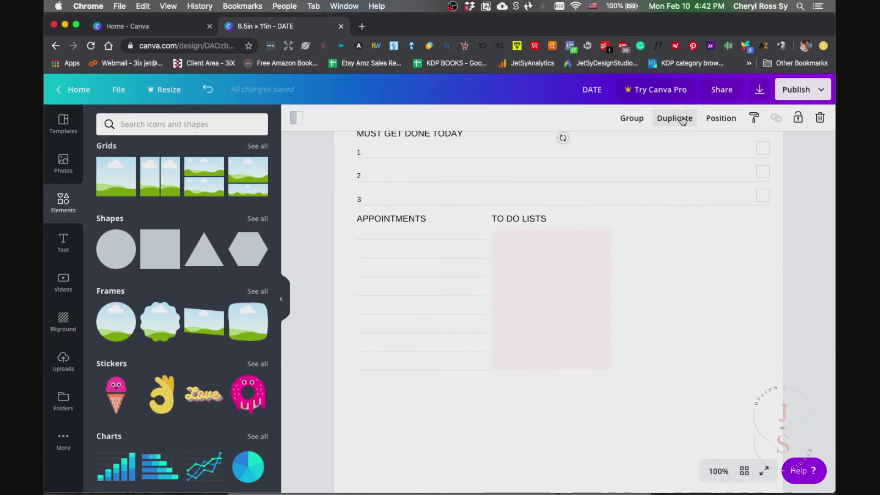
key("super+d")
left_click_drag(591, 156, 585, 452)
scroll(585, 452, "down", 3)
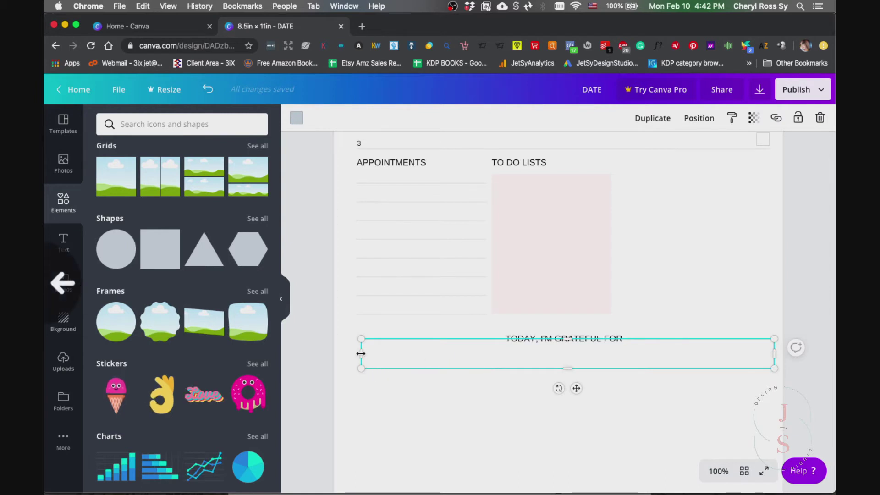
- Narrow the copied box and retype its heading as NOTES | DOODLES
left_click_drag(361, 354, 627, 351)
double_click(552, 339)
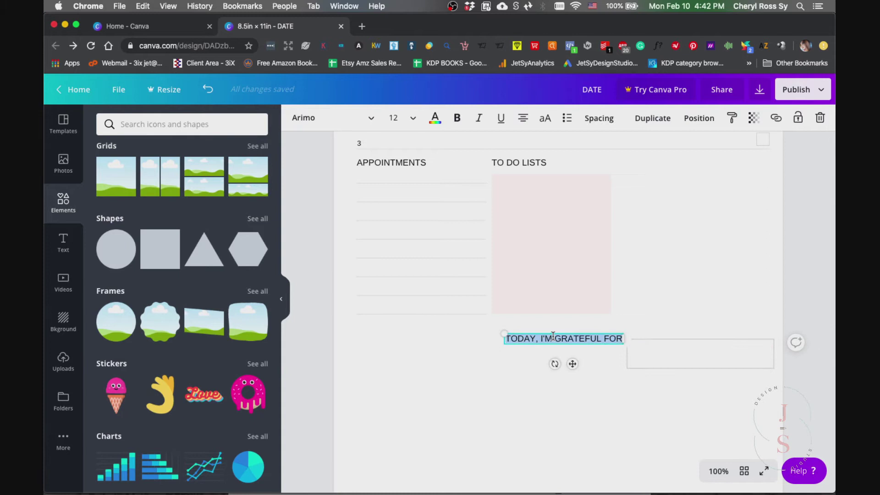
type("NOTES | DOODLES")
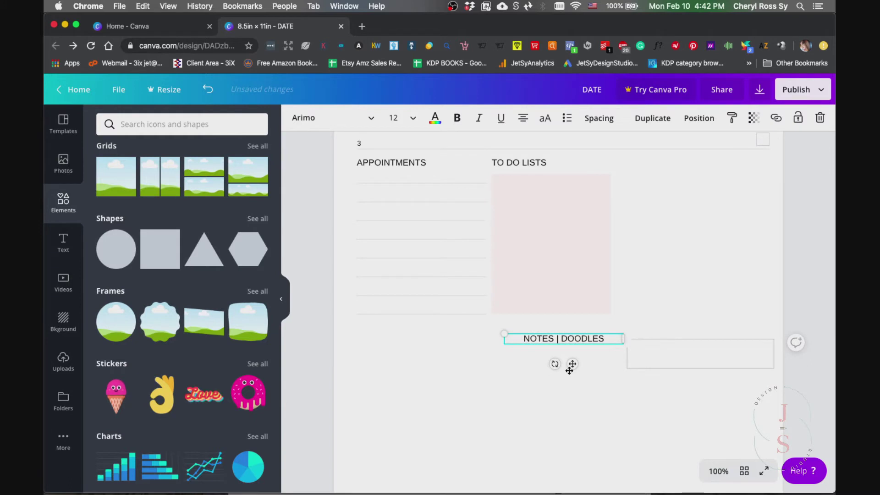
left_click(590, 392)
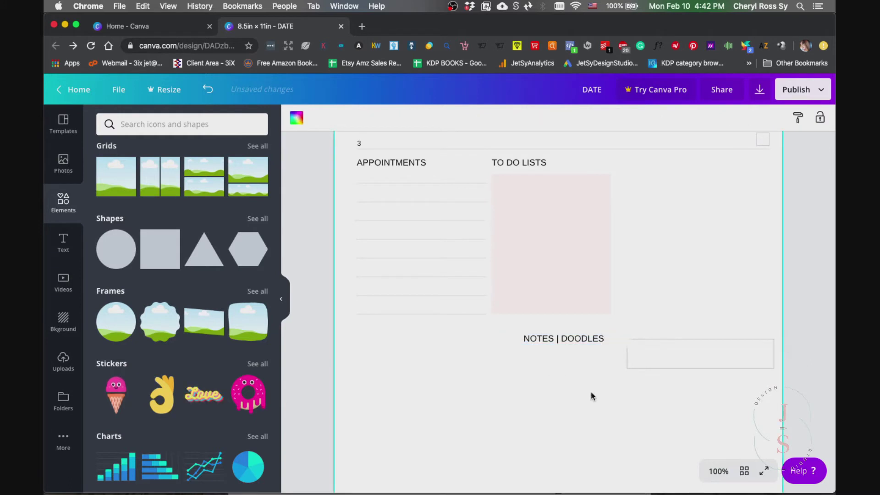
- Stretch the empty box tall beside TO DO LISTS and move the NOTES | DOODLES heading to its top
left_click_drag(693, 346, 682, 164)
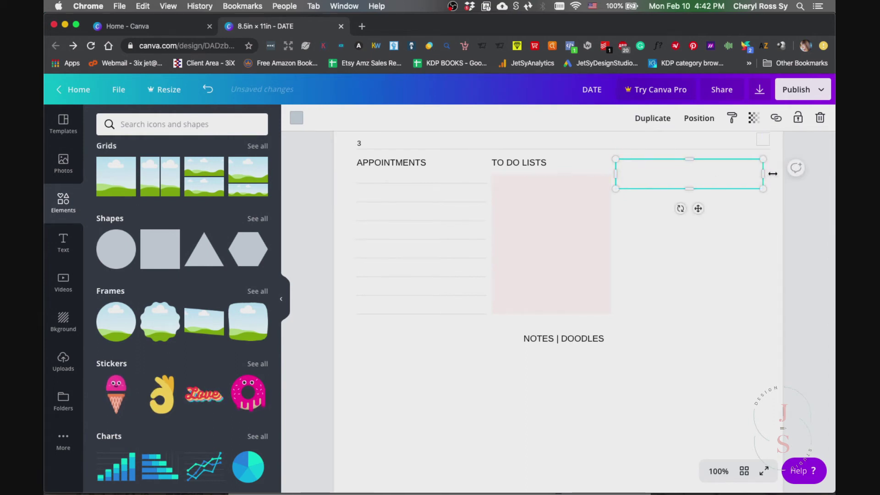
left_click_drag(773, 174, 780, 174)
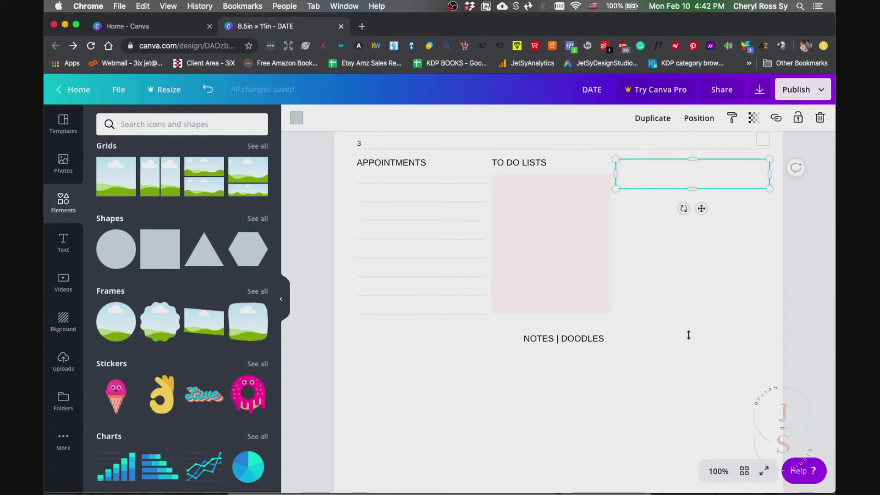
left_click_drag(689, 335, 687, 477)
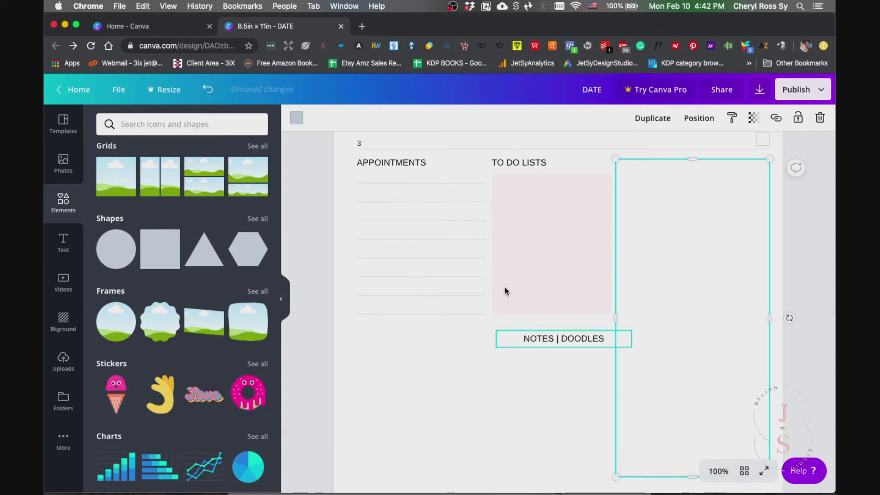
left_click_drag(479, 338, 574, 354)
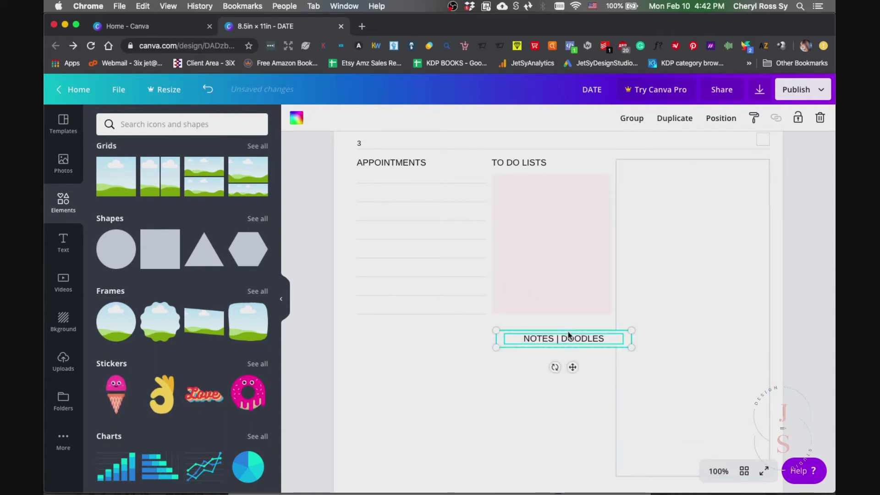
left_click_drag(700, 197, 700, 159)
- Zoom in on the notes box and select the NOTES | DOODLES heading
left_click(701, 210)
left_click(786, 227)
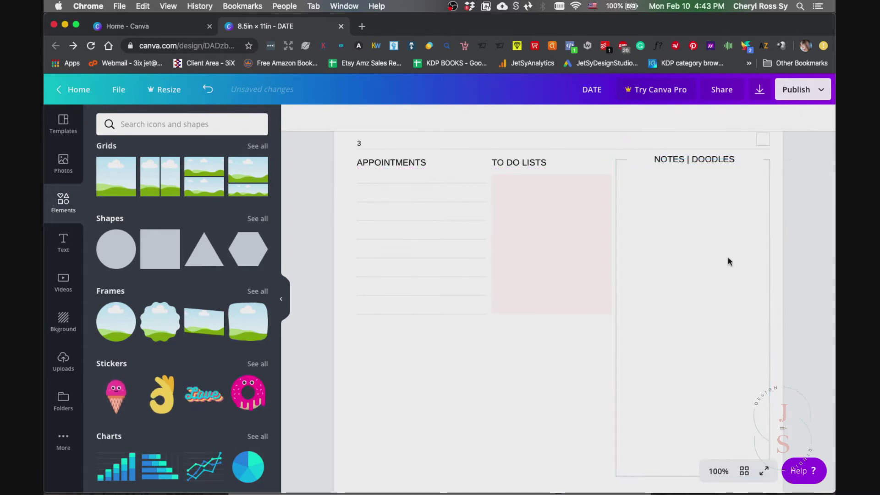
left_click(642, 161)
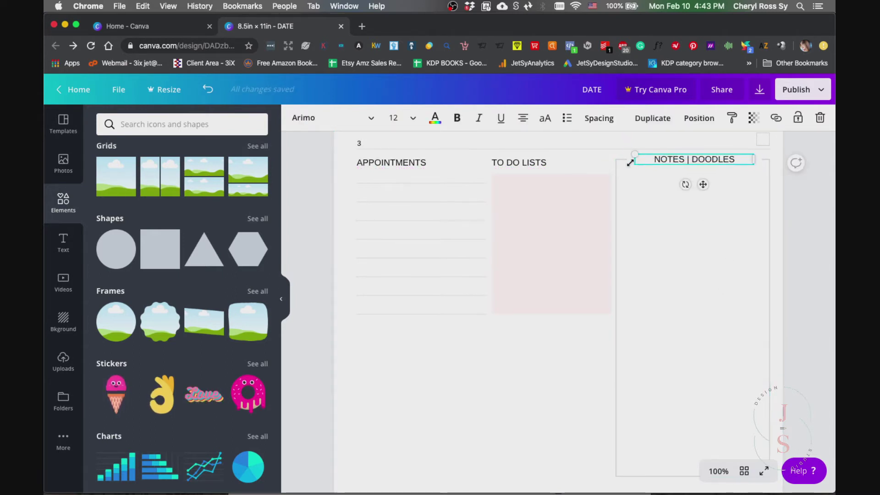
left_click(629, 163)
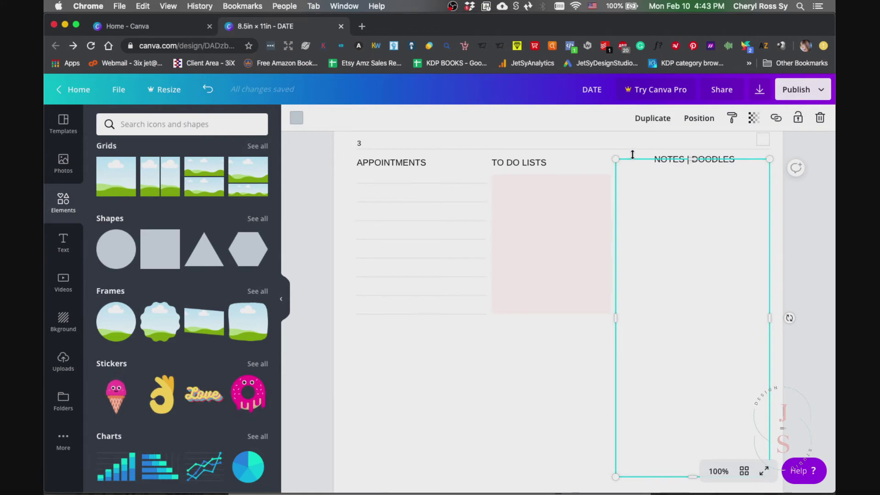
key("super+plus")
scroll(643, 263, "up", 5)
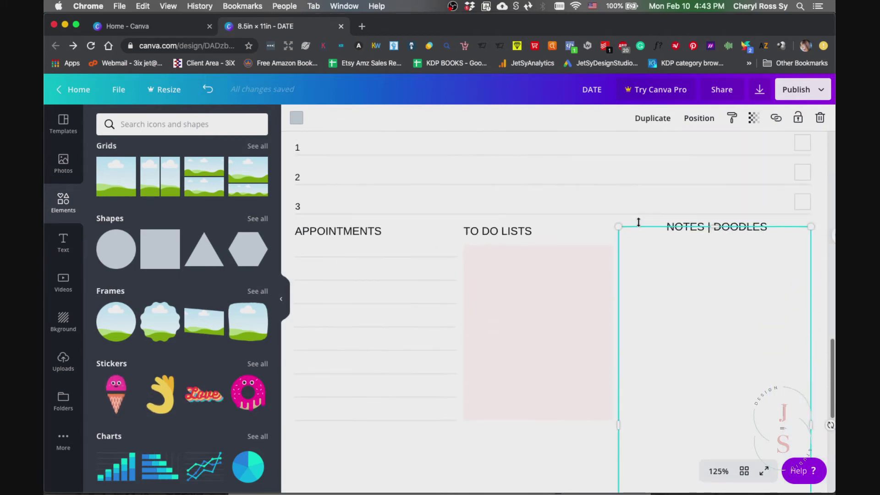
left_click(610, 234)
left_click(640, 230)
- Narrow the NOTES | DOODLES heading to about 2 wide and centre it on the box's top border
mouse_move(640, 229)
left_mouse_down()
mouse_move(631, 228)
mouse_move(656, 229)
left_mouse_up()
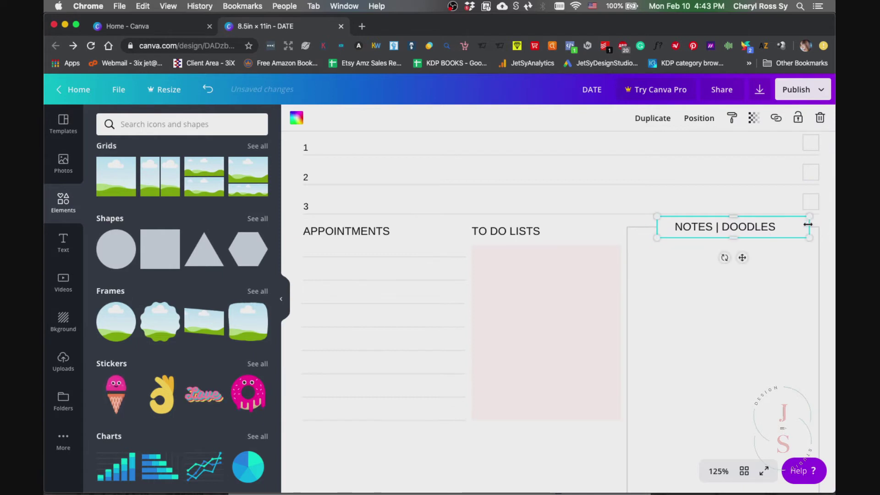
left_click_drag(807, 224, 786, 228)
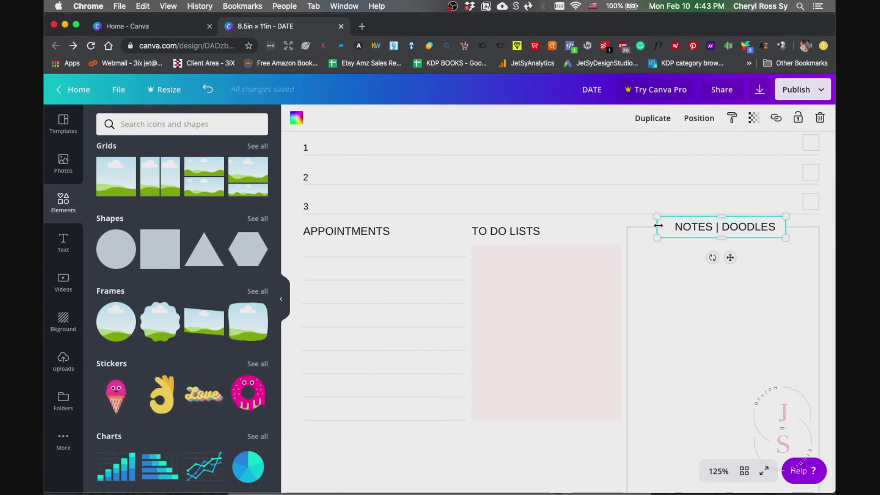
left_click_drag(658, 225, 668, 226)
left_click(822, 302)
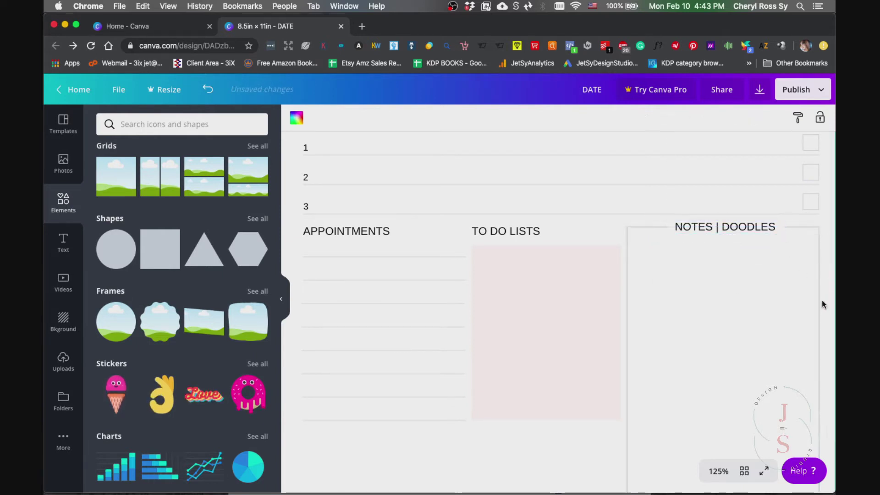
left_click(791, 229)
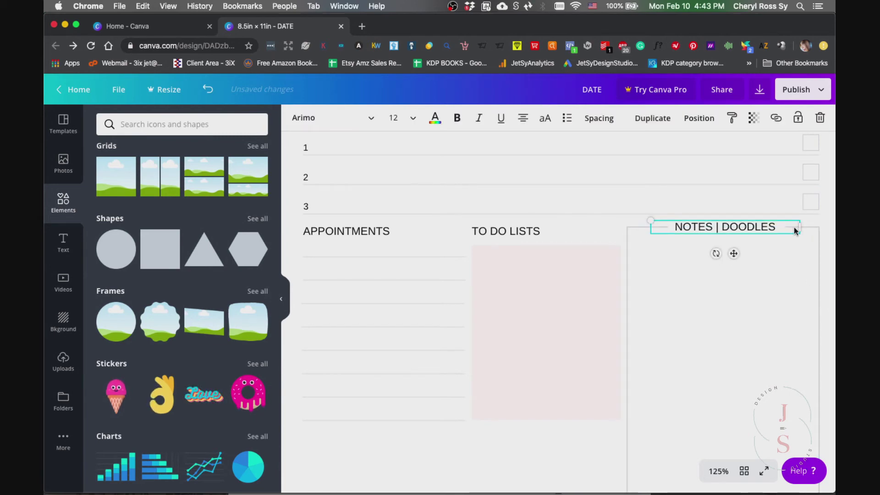
left_click_drag(800, 227, 779, 228)
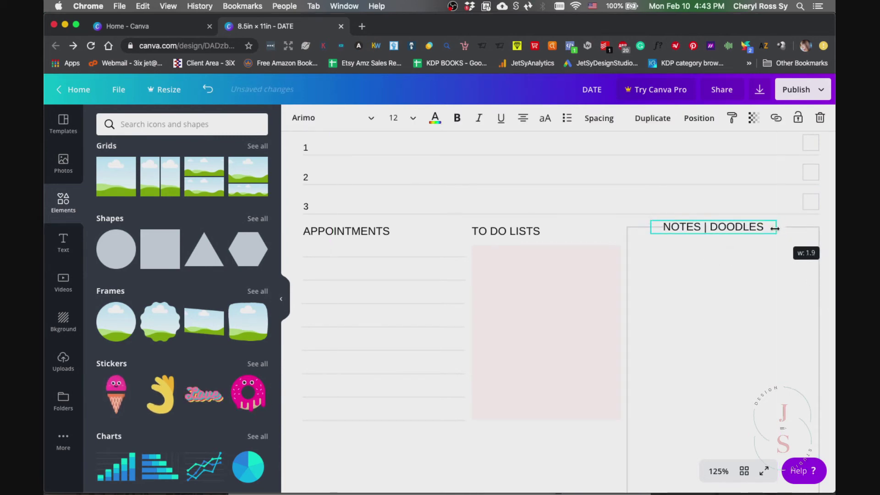
left_click_drag(722, 229, 755, 230)
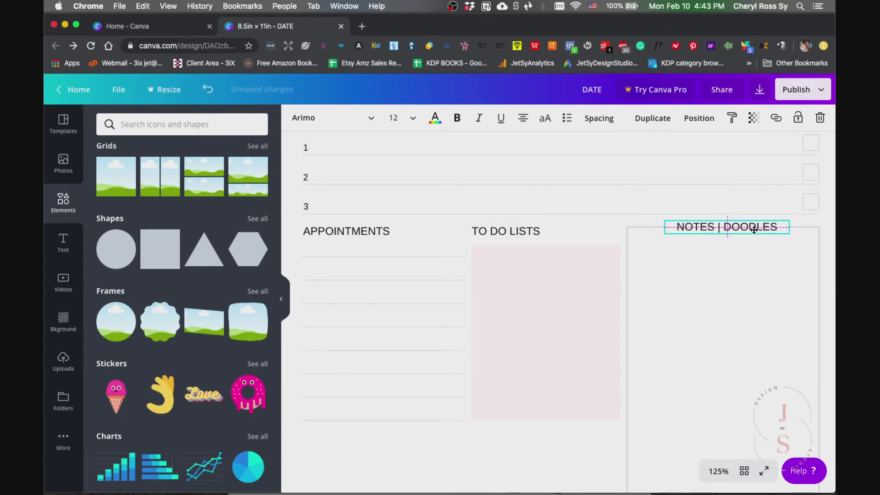
left_click(790, 271)
left_click(827, 291)
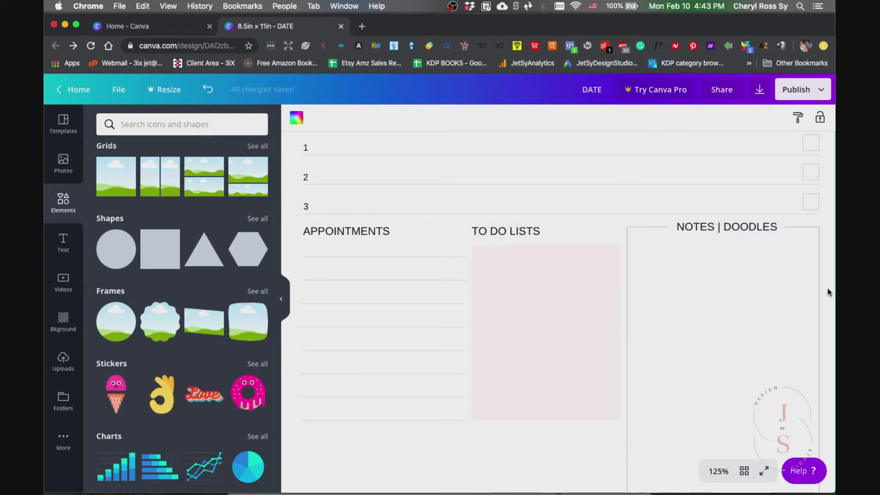
scroll(816, 301, "down", 6)
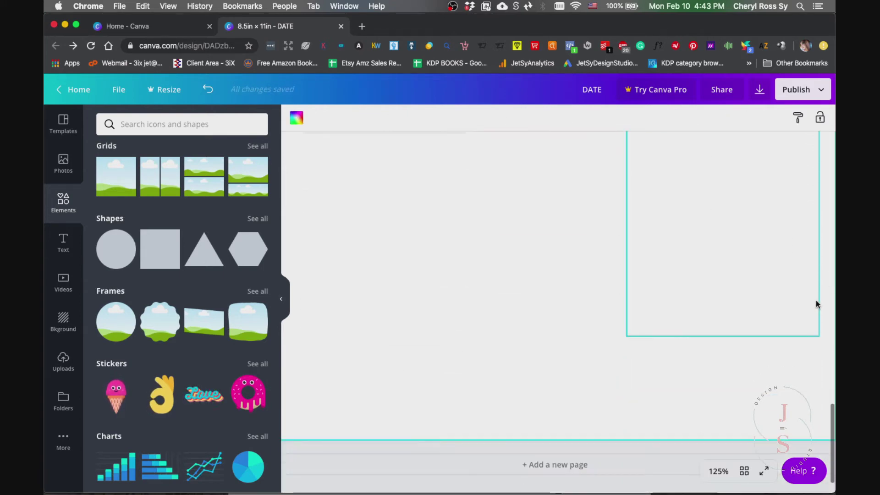
- Duplicate the TO DO LISTS heading and pink box below APPOINTMENTS, retitled HEALTH & FITNESS
scroll(637, 241, "up", 13)
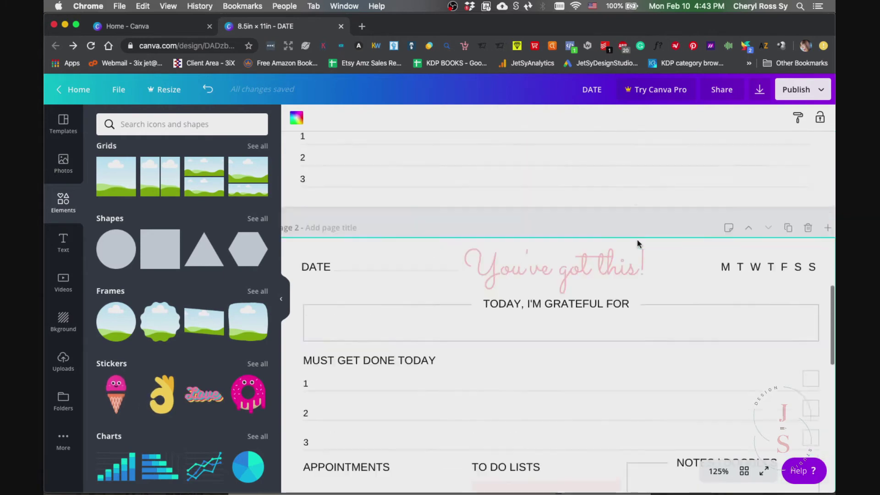
scroll(638, 240, "up", 5)
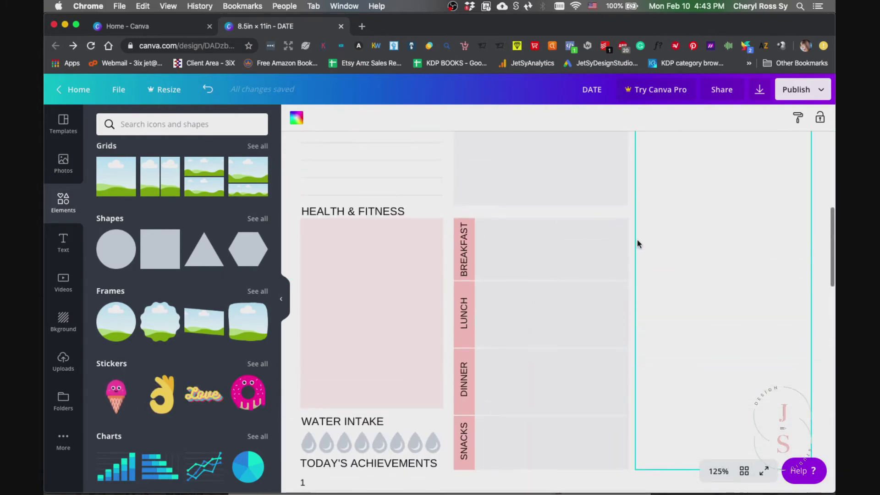
scroll(435, 264, "down", 10)
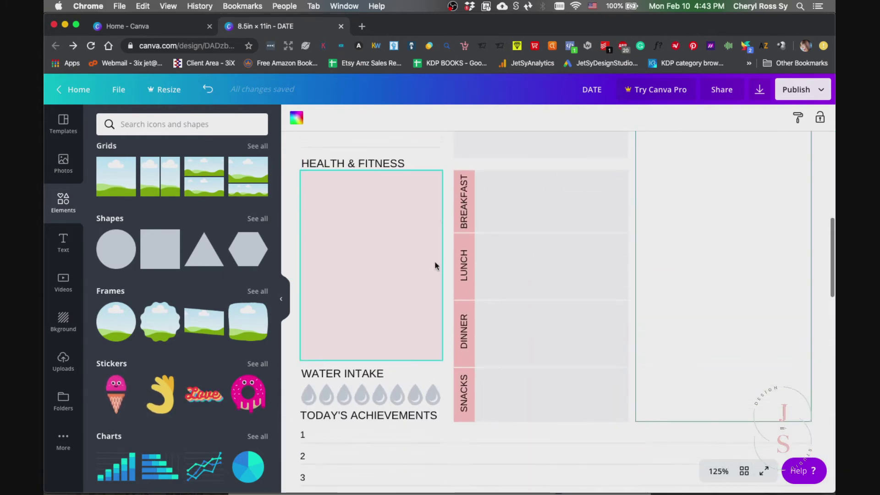
scroll(434, 266, "up", 1)
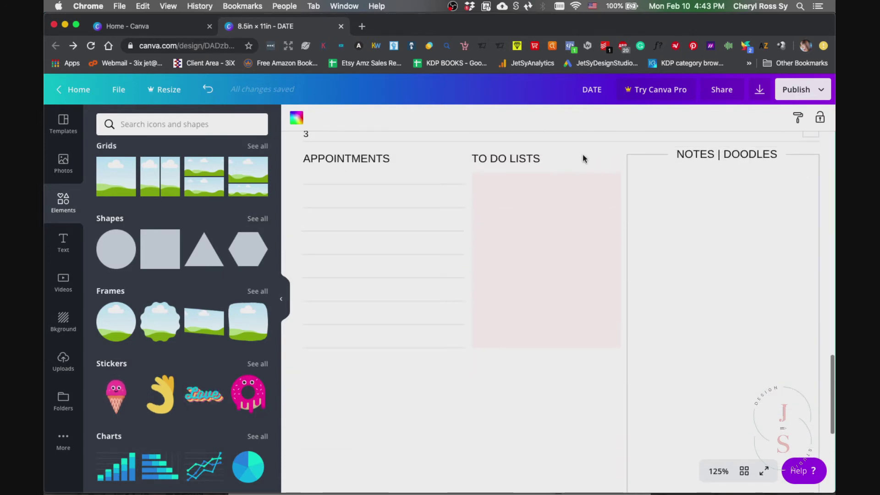
left_click(571, 158)
left_click(564, 225, "shift")
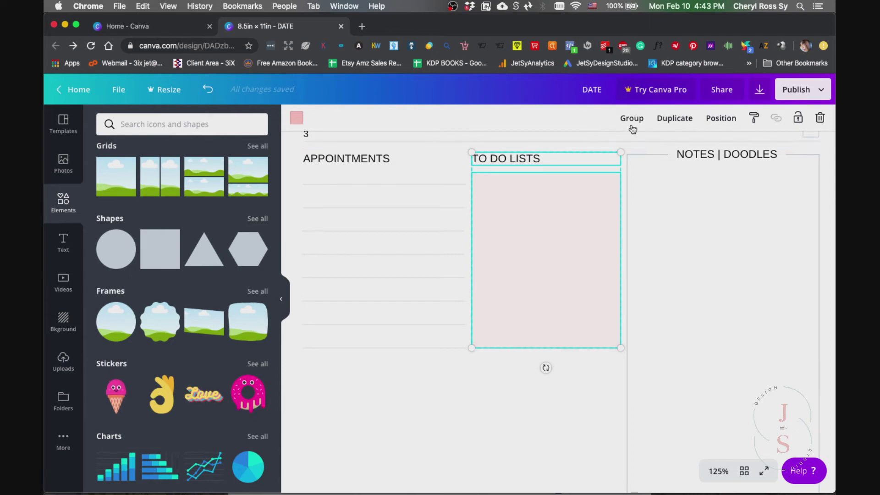
left_click(689, 124)
left_click_drag(526, 228, 347, 416)
double_click(345, 362)
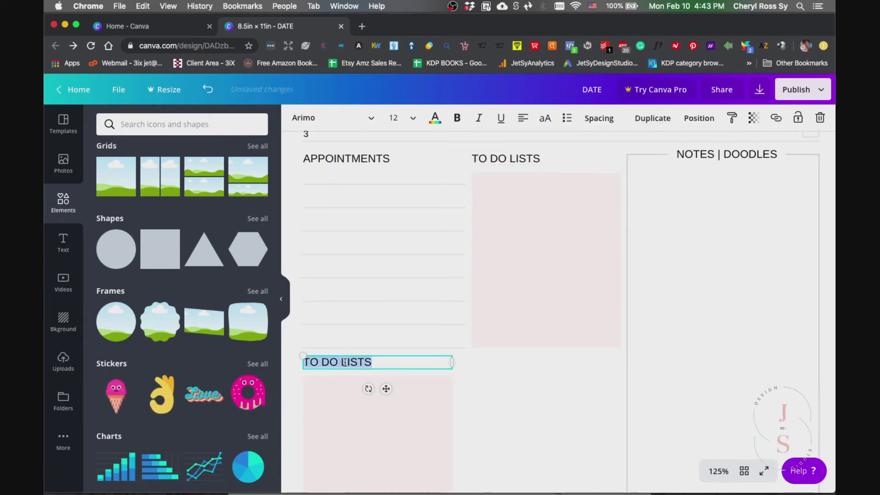
type("HEALTH")
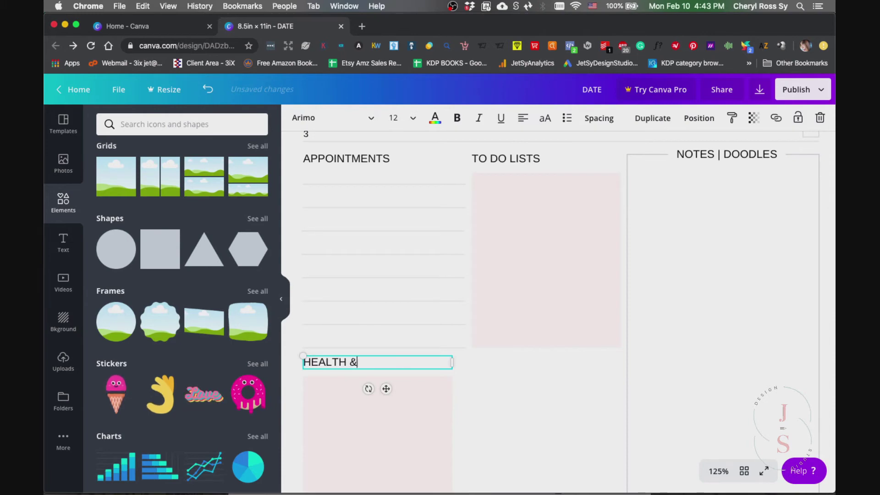
- Resize the new pale pink box to about 2.5 in wide under the heading
left_click(455, 405)
scroll(455, 405, "down", 5)
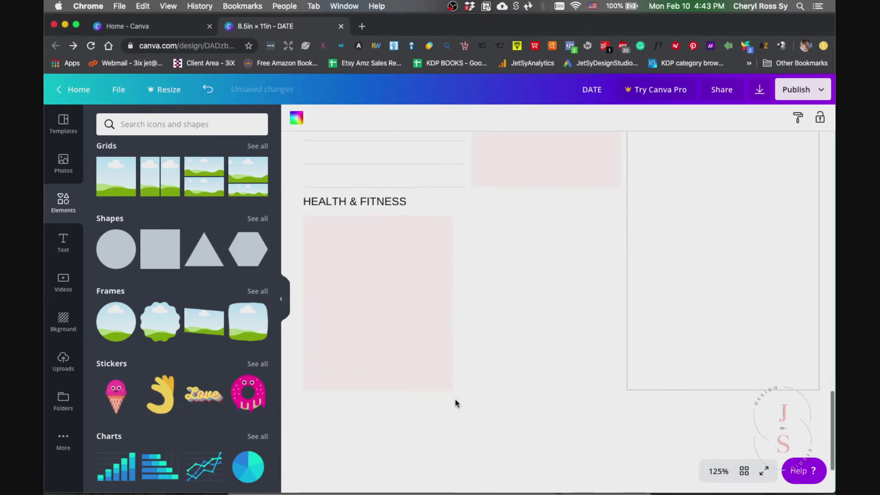
left_click_drag(452, 301, 468, 300)
scroll(501, 338, "down", 2)
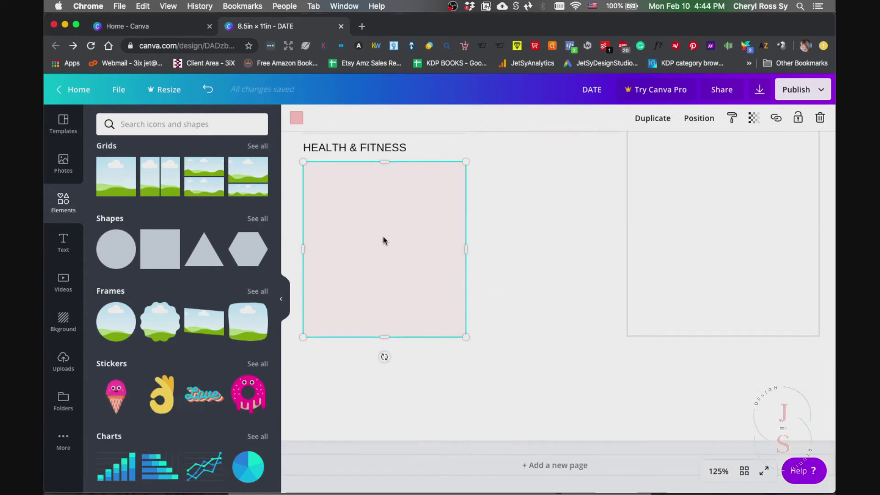
left_click_drag(379, 305, 379, 301)
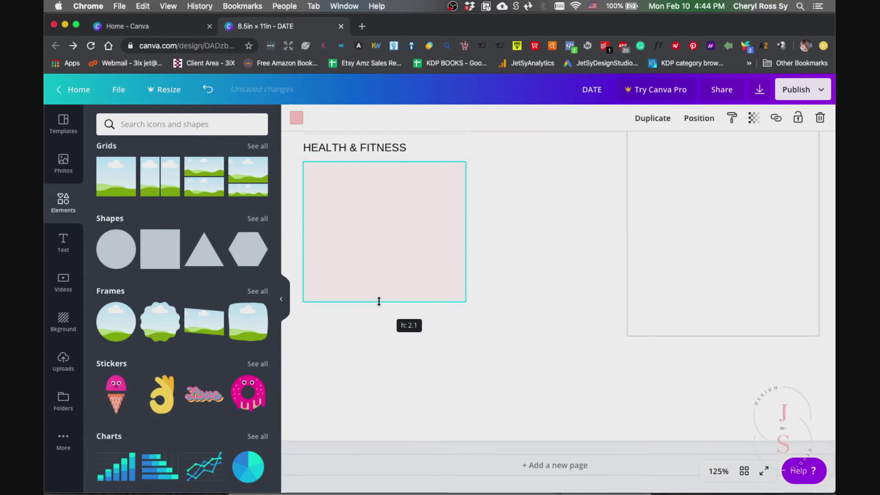
left_click(487, 345)
scroll(518, 296, "up", 1)
scroll(518, 296, "up", 1)
left_click(458, 268)
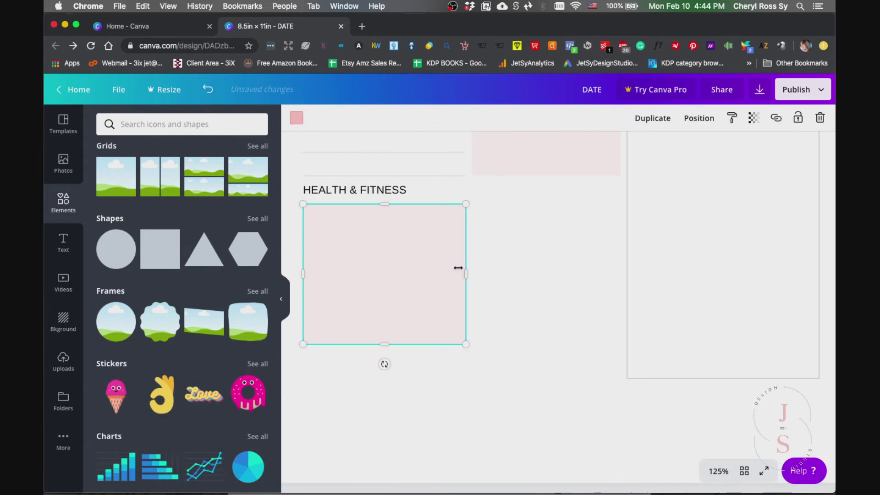
left_click(386, 192)
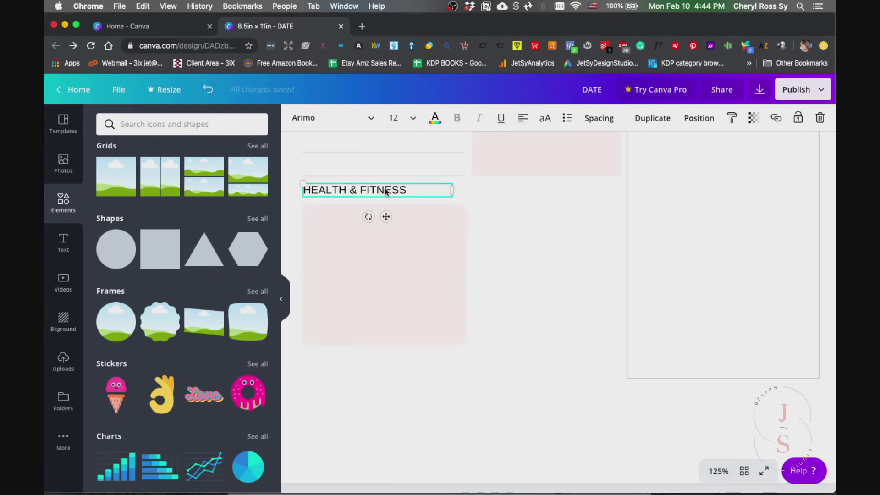
- Add a WATER INTAKE heading below the HEALTH & FITNESS box by duplicating that heading
left_click(657, 119)
left_click_drag(356, 202, 353, 358)
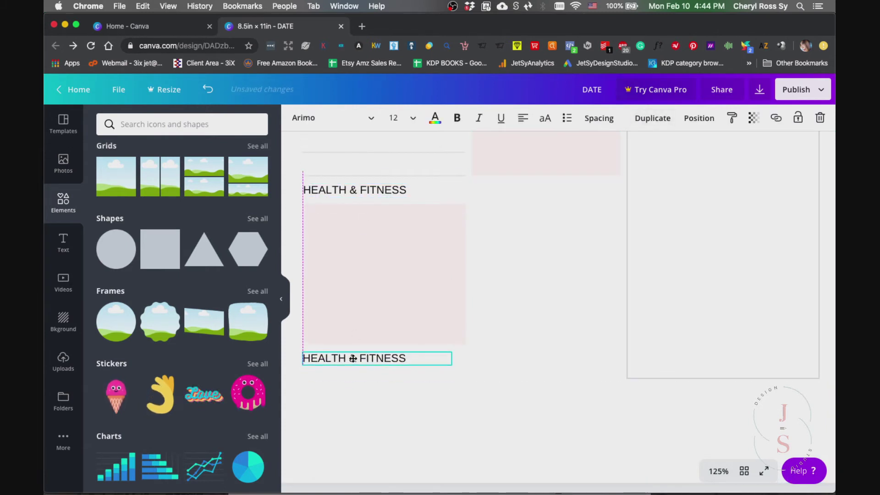
double_click(353, 358)
type("WATER IN")
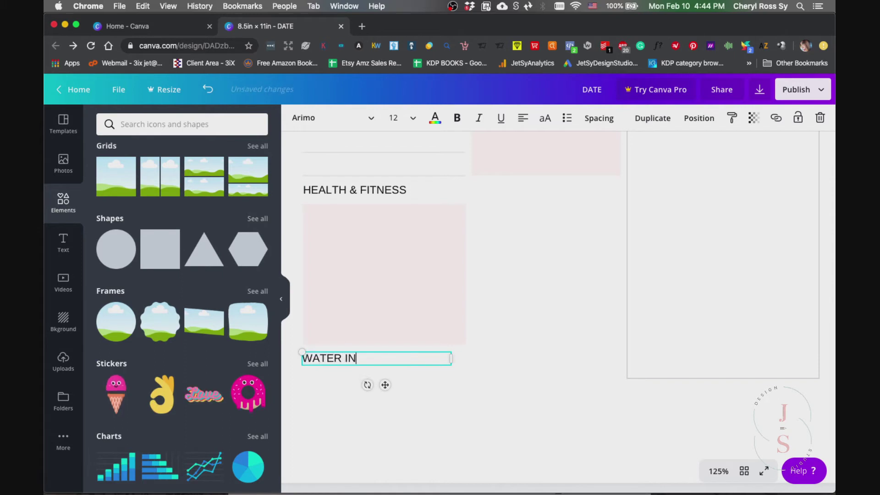
type("TAKE")
left_click(475, 443)
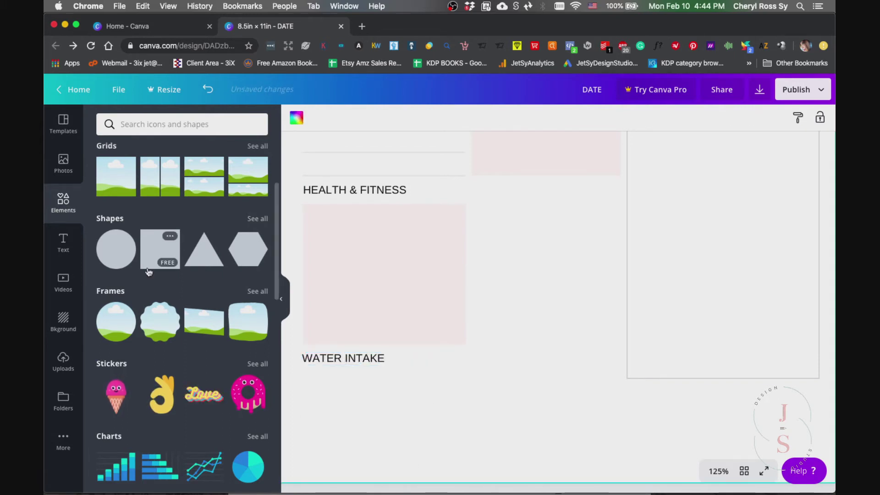
- Add a DROP graphic, shrink it to a small icon and place it below WATER INTAKE
left_click(196, 123)
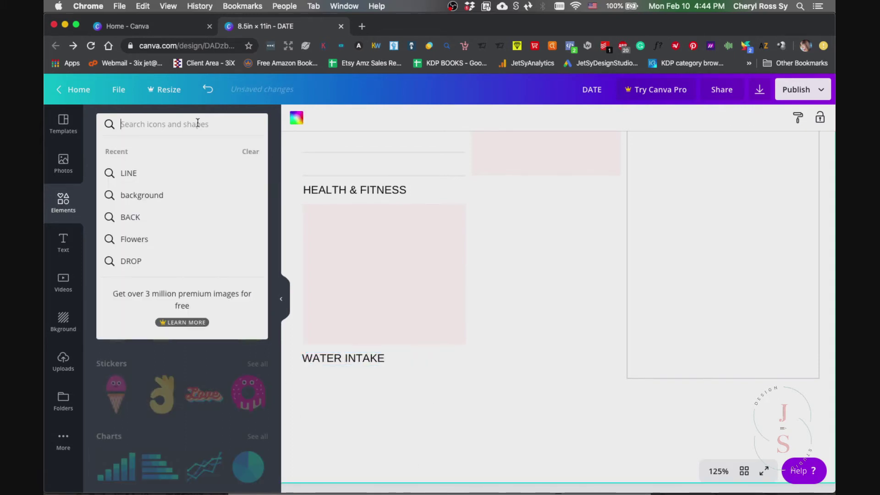
type("DROP")
key("Return")
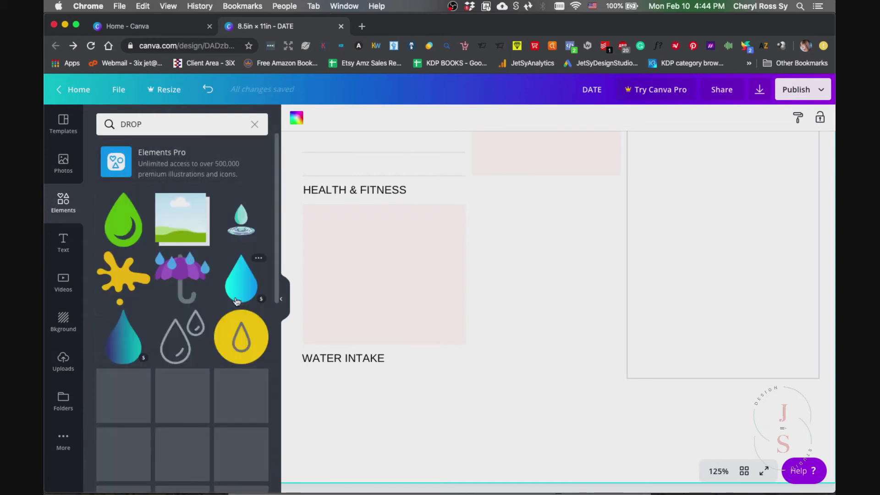
left_click(119, 222)
scroll(637, 296, "up", 4)
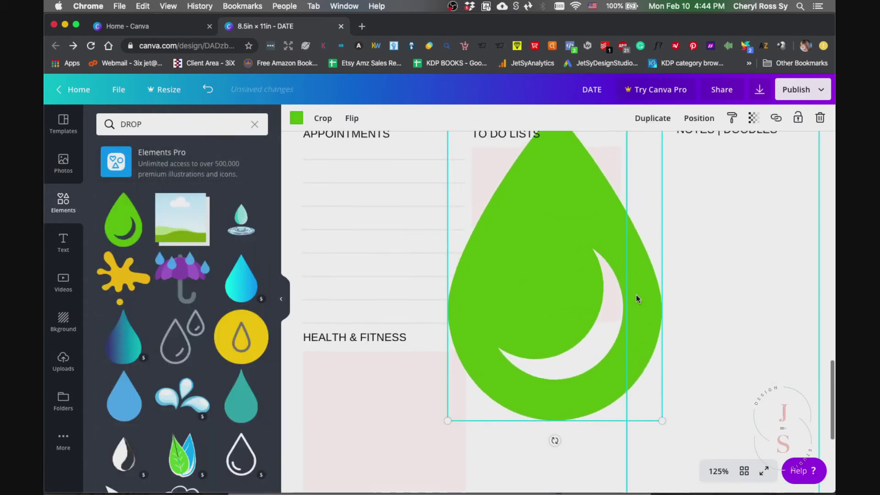
left_click_drag(610, 214, 468, 416)
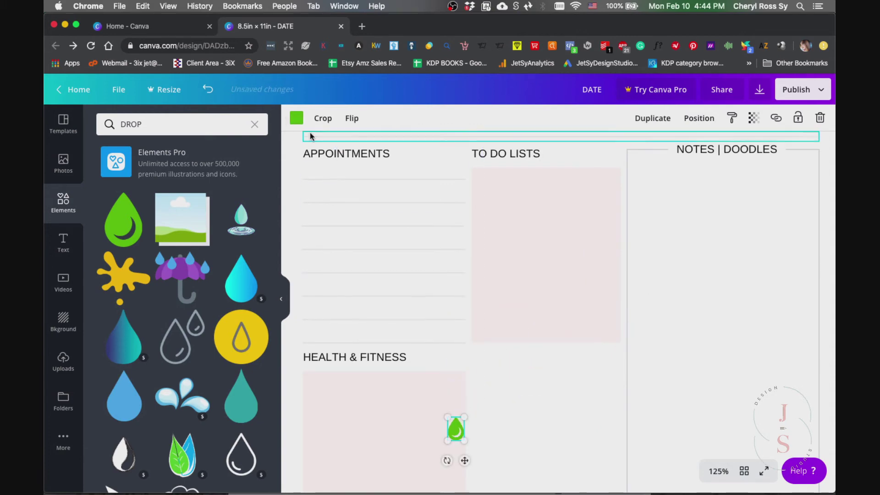
scroll(463, 242, "down", 5)
left_click_drag(457, 237, 308, 355)
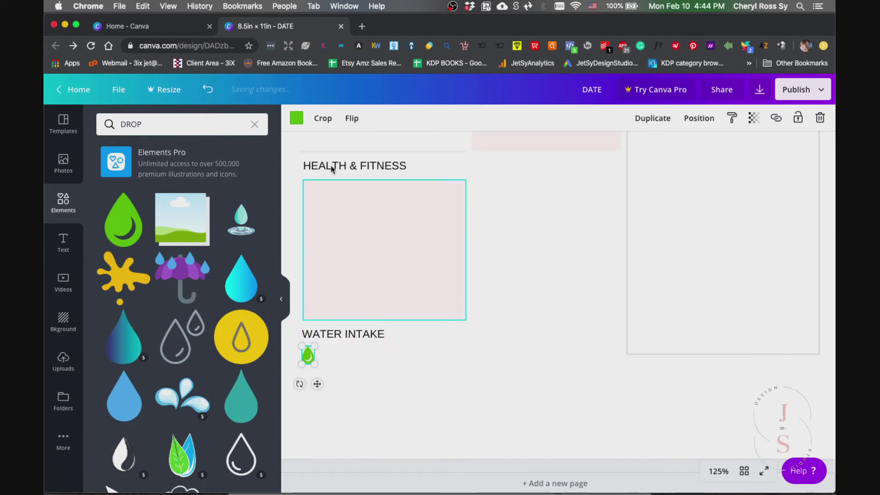
- Recolour the water drop blue-grey
left_click(297, 117)
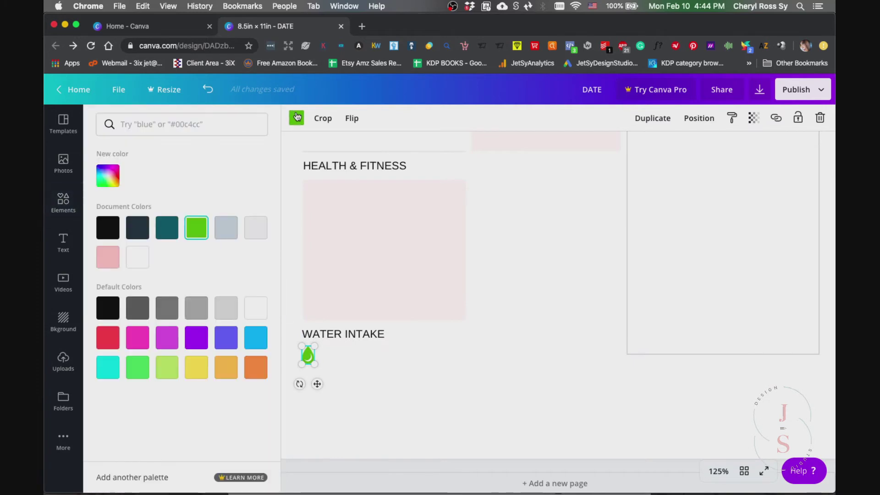
left_click(260, 236)
left_click(226, 232)
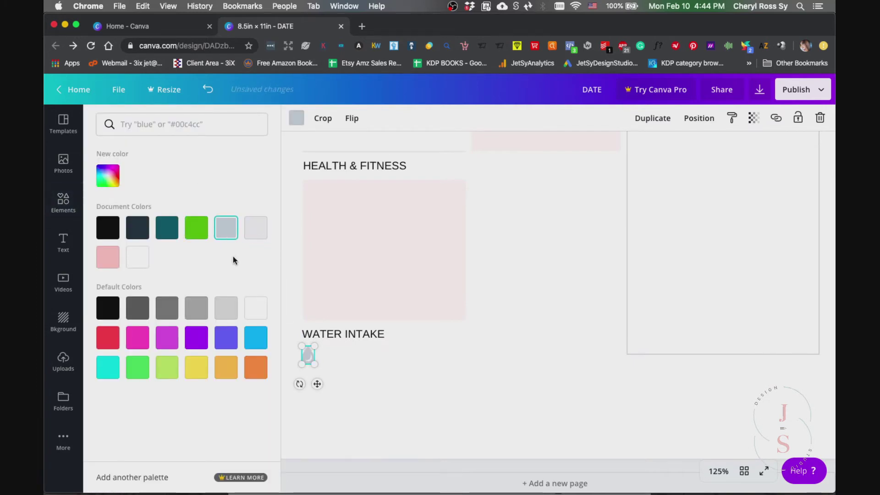
left_click(315, 355)
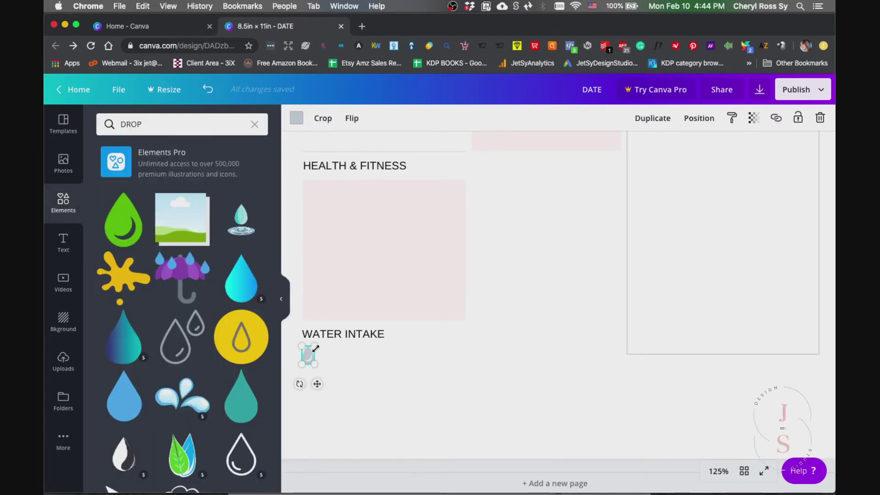
left_click_drag(315, 355, 298, 367)
- Duplicate the drop to eight and space them evenly horizontally
key("super+d")
key("super+d")
key("super+d")
key("super+d")
left_click(428, 409)
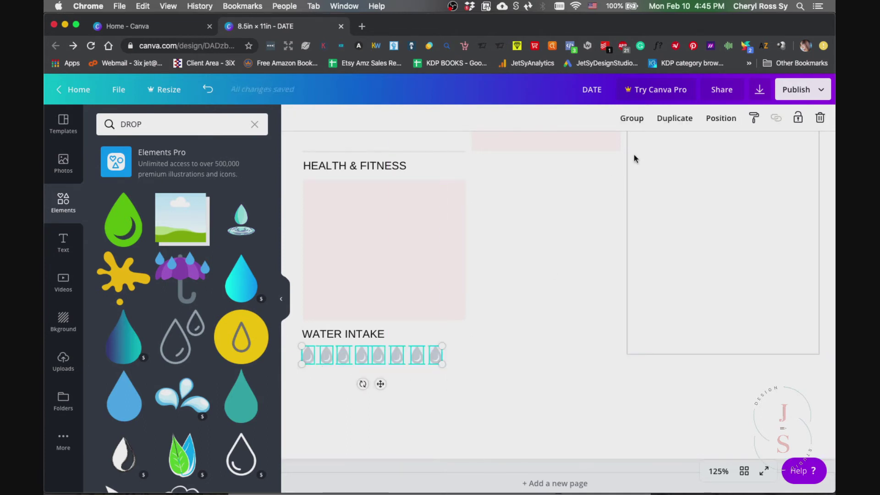
left_click(722, 118)
left_click(692, 310)
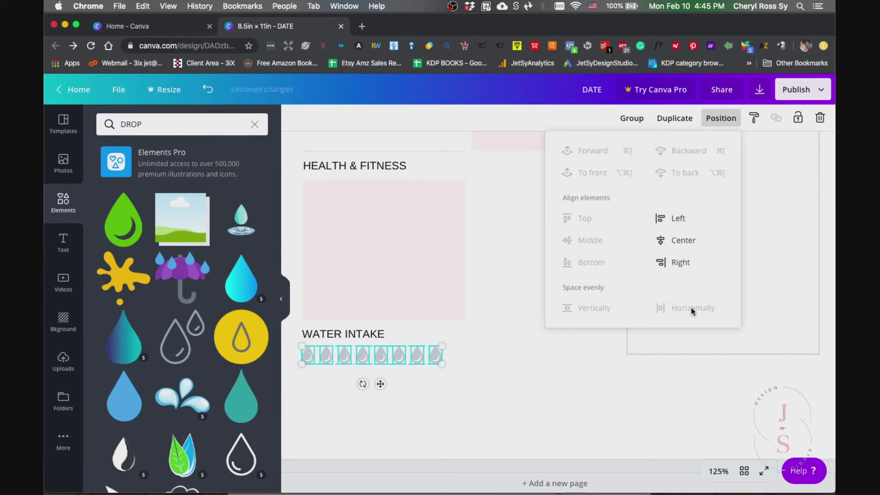
- Turn a copy of the HEALTH & FITNESS box into a thin strip down to the drops, matching the notes box bottom
left_click(478, 387)
scroll(483, 374, "down", 1)
scroll(506, 342, "up", 2)
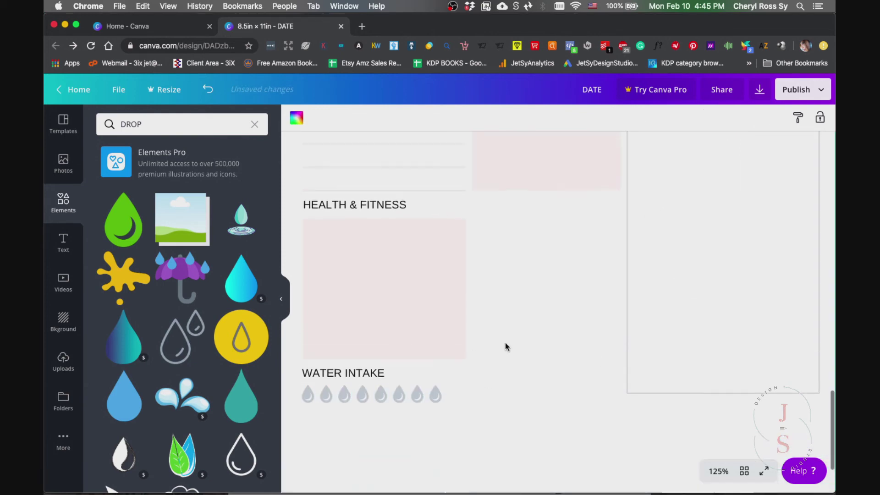
scroll(612, 204, "up", 5)
scroll(613, 202, "down", 6)
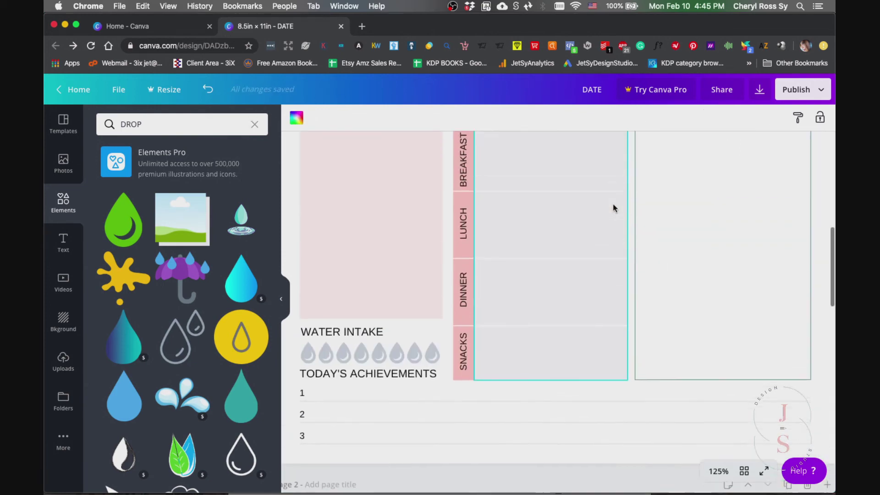
scroll(612, 204, "up", 2)
scroll(551, 258, "down", 2)
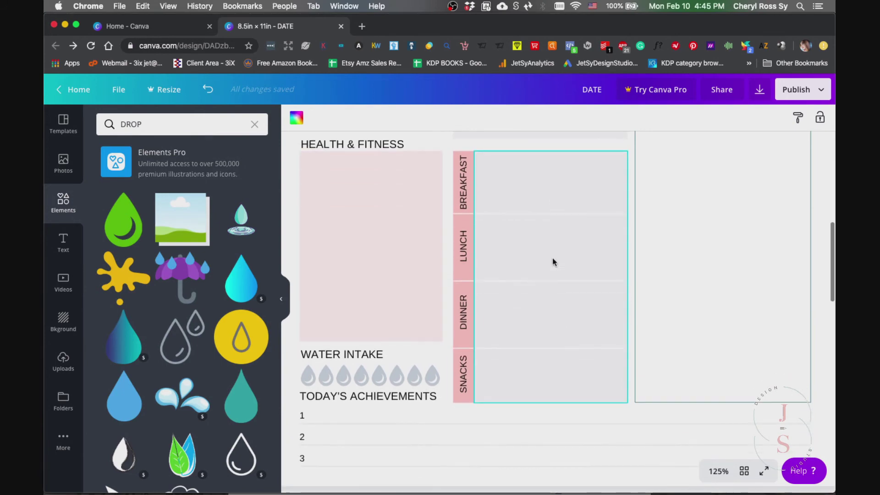
scroll(552, 258, "down", 15)
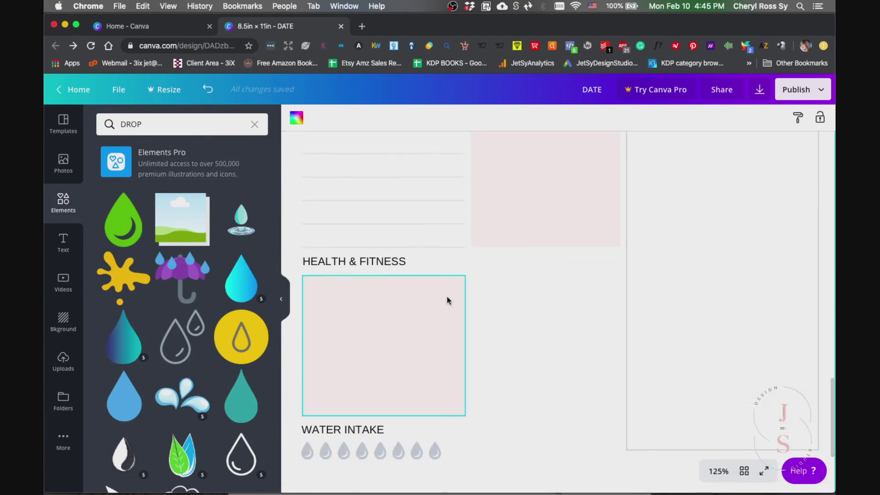
left_click(446, 300)
key("super+d")
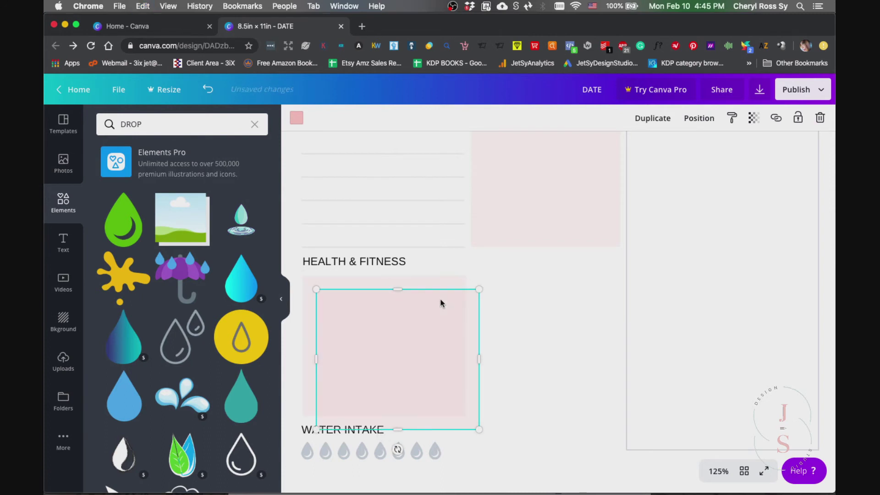
left_click_drag(480, 359, 476, 359)
left_click_drag(385, 349, 483, 309)
left_click_drag(483, 392, 478, 458)
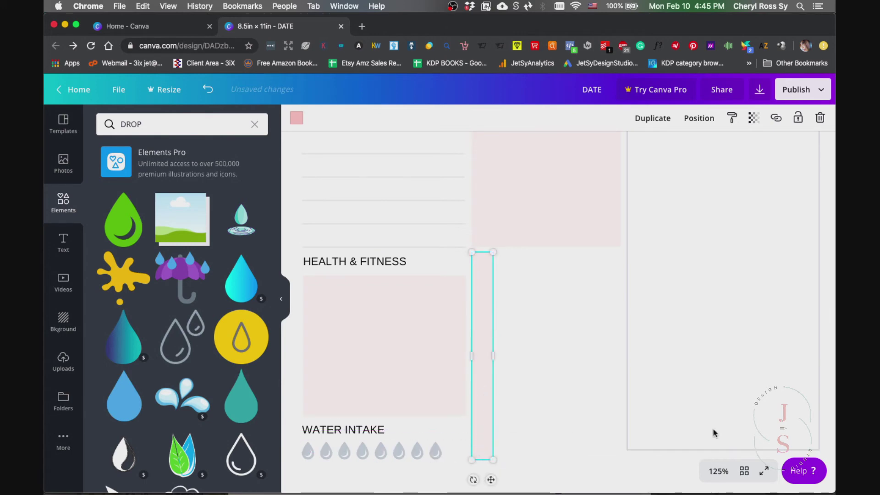
left_click(704, 450)
left_click_drag(726, 462, 725, 461)
- Set the pink strip's transparency to 100 so it is solid
left_click(481, 278)
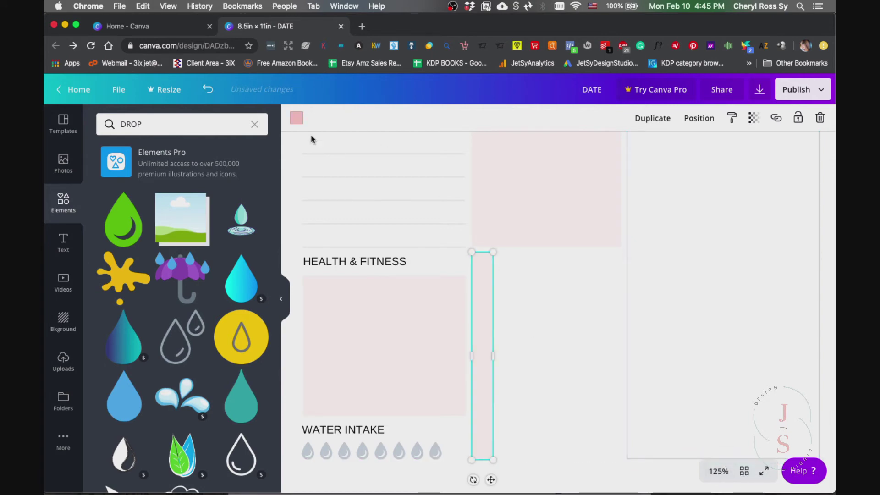
left_click(296, 118)
left_click(754, 120)
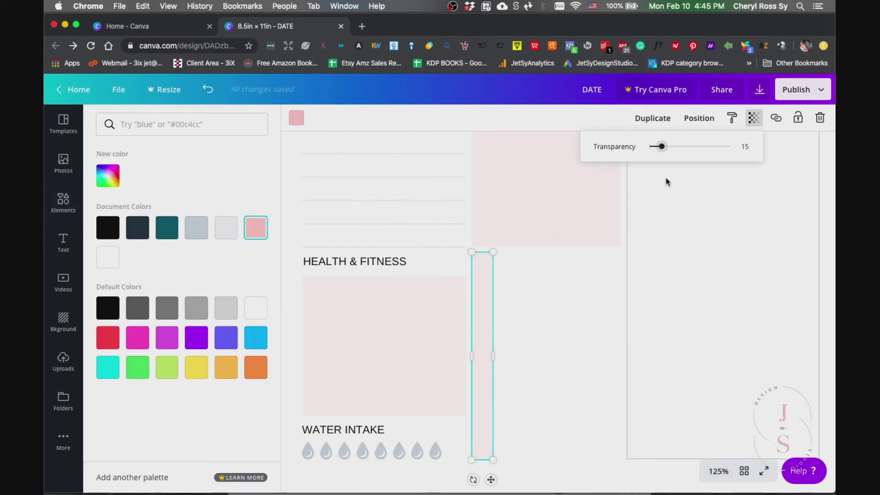
left_click_drag(663, 147, 743, 148)
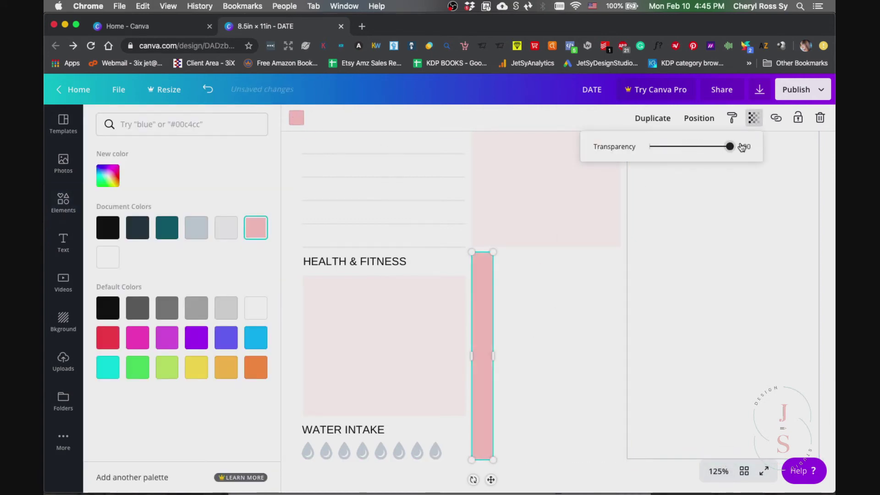
left_click(543, 364)
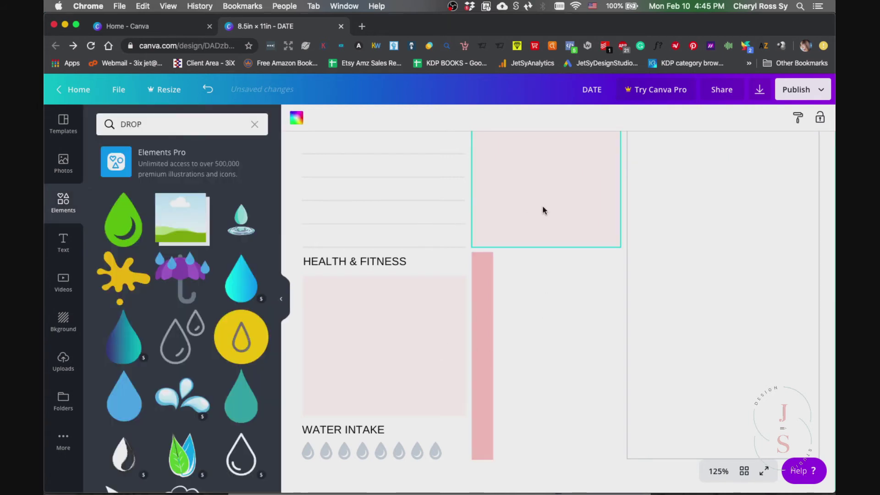
- Place a pale pink box right of the strip, narrowed and stretched to its bottom
left_click_drag(542, 210, 556, 387)
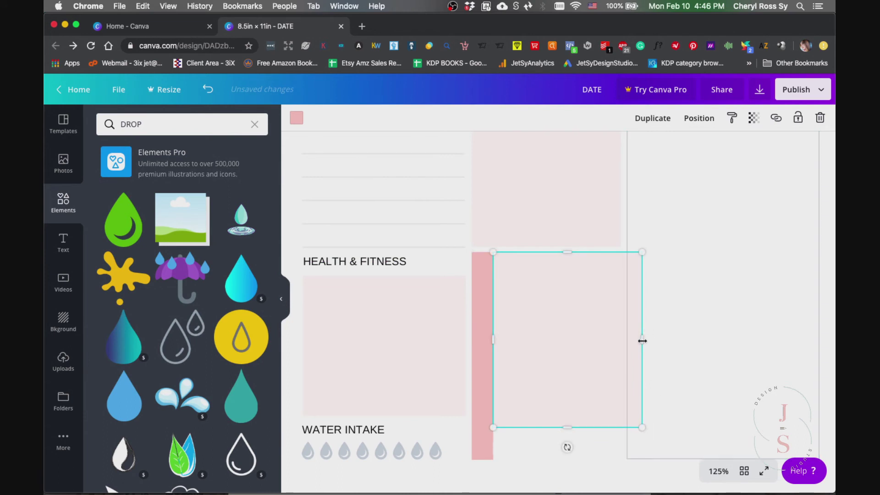
left_click_drag(642, 340, 621, 340)
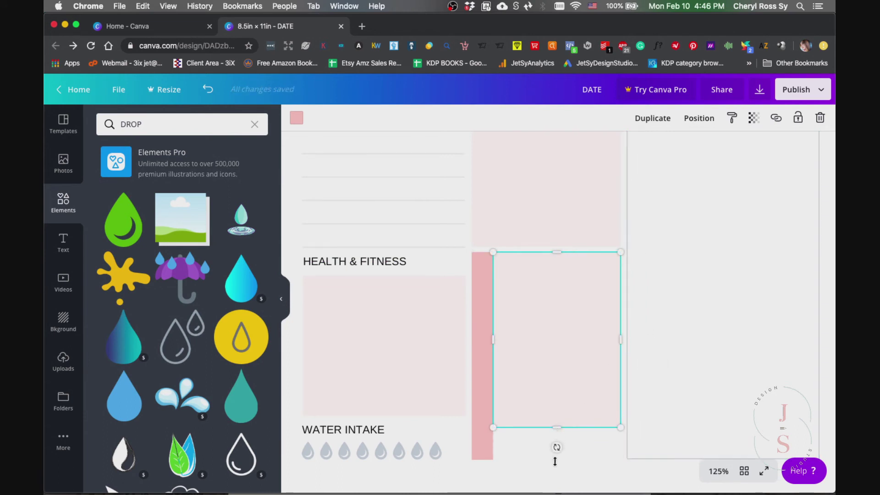
left_click_drag(555, 462, 555, 460)
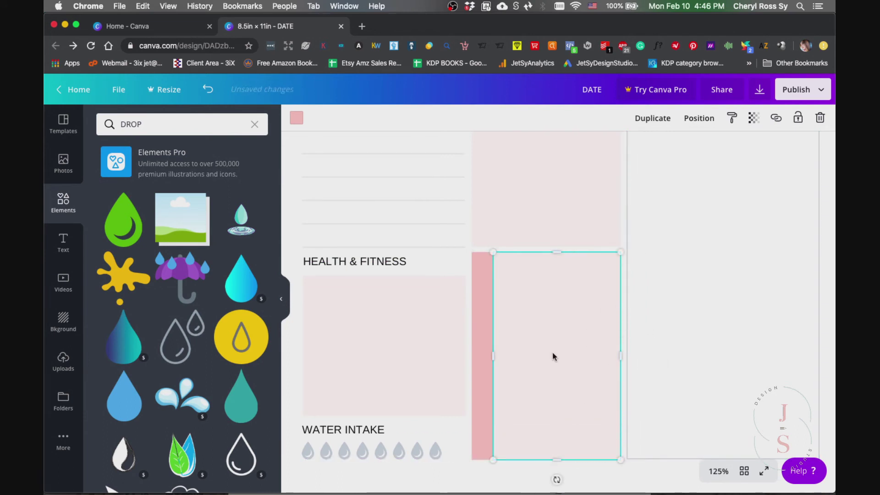
- Create a vertical BREAKFAST label at font size 10 from a copy of WATER INTAKE
left_click(380, 430)
key("super+d")
double_click(416, 443)
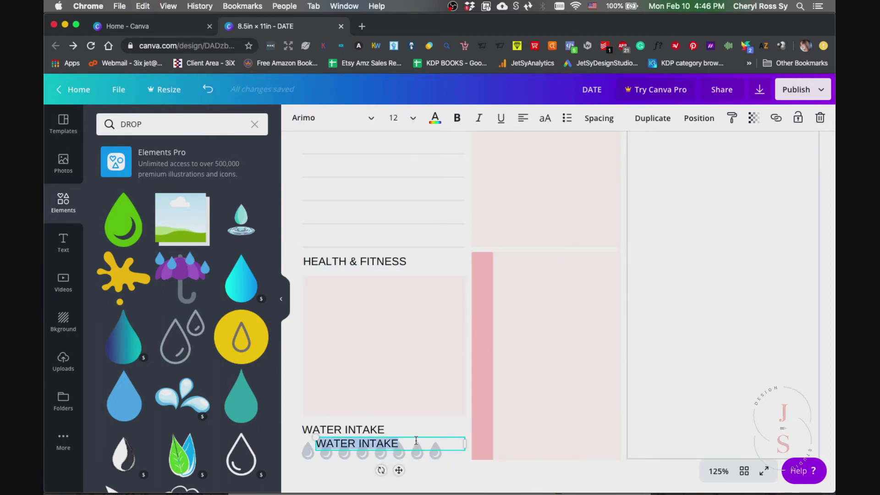
type("BREAKFAST")
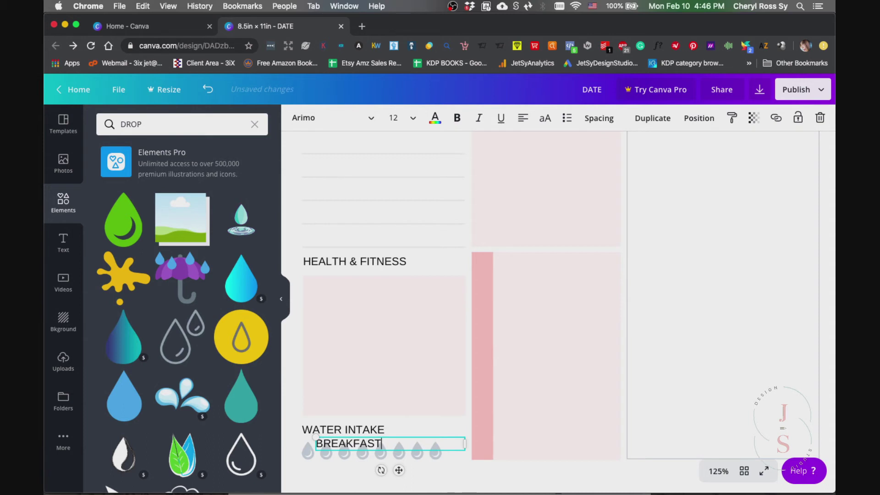
key("super+a")
left_click(392, 117)
type("1")
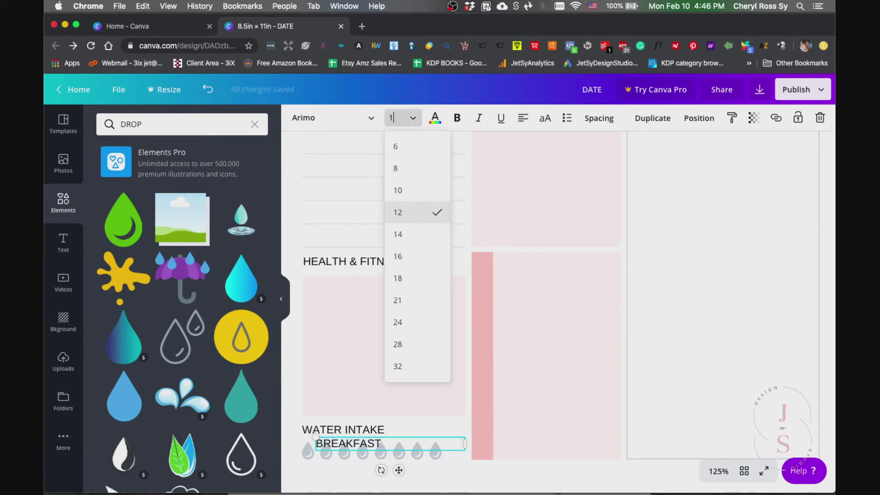
type("0")
key("Return")
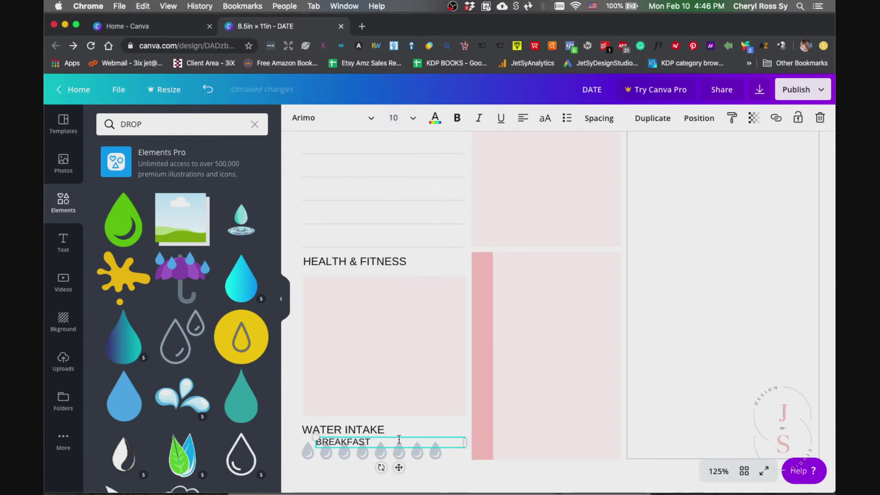
left_click_drag(464, 443, 362, 440)
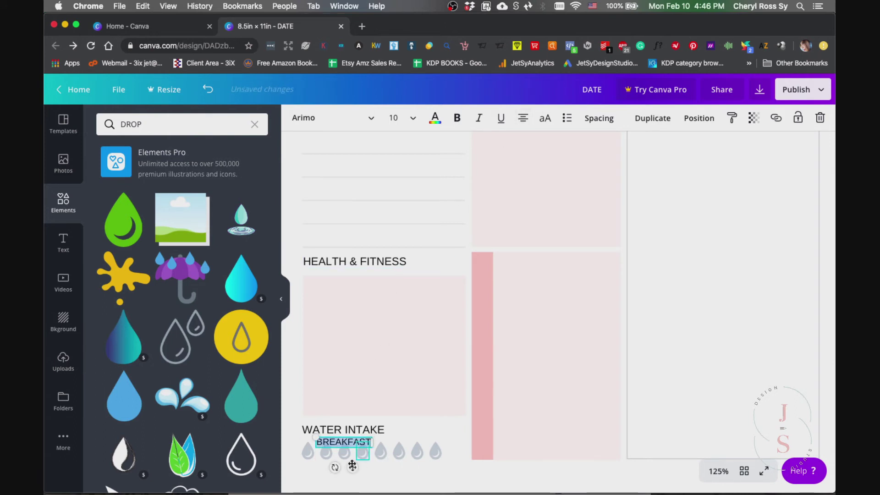
left_click_drag(333, 468, 505, 275)
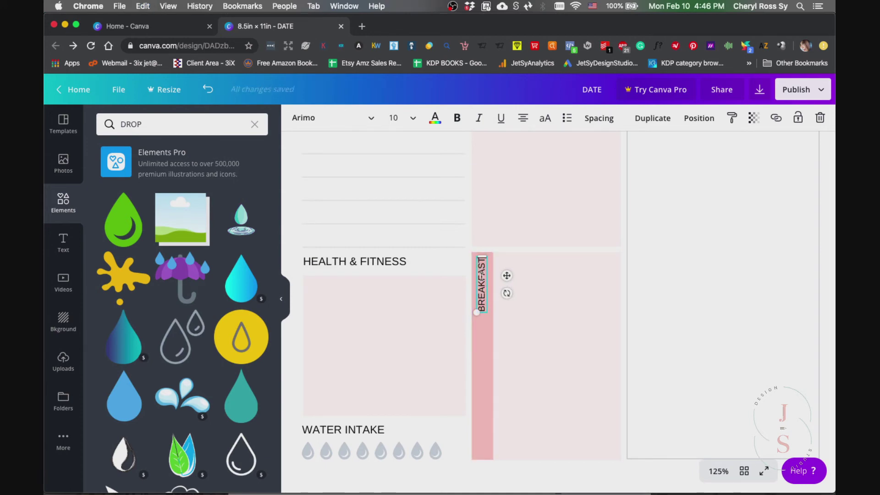
- Add LUNCH, DINNER and SNACKS label copies down the pink strip
left_click(653, 118)
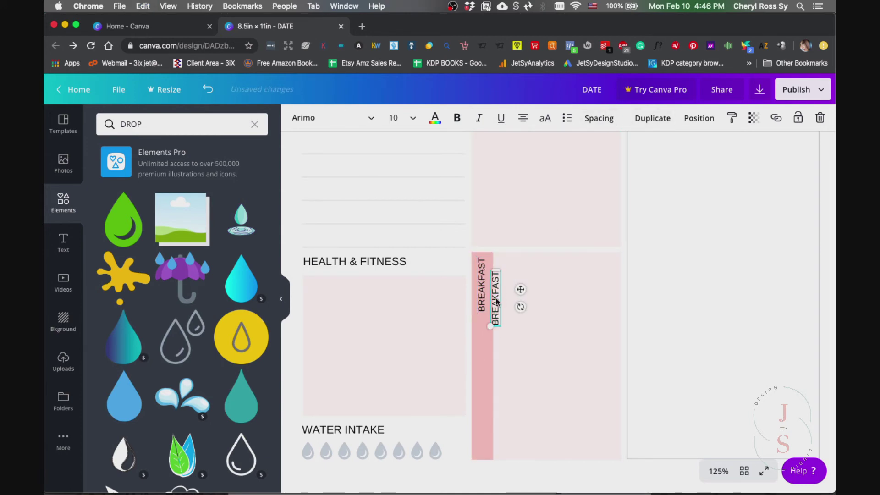
left_click_drag(498, 302, 482, 347)
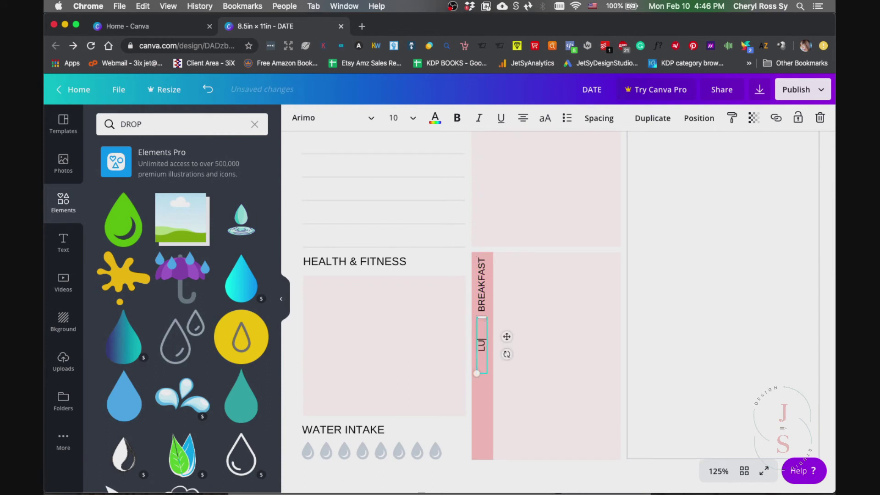
left_click(528, 329)
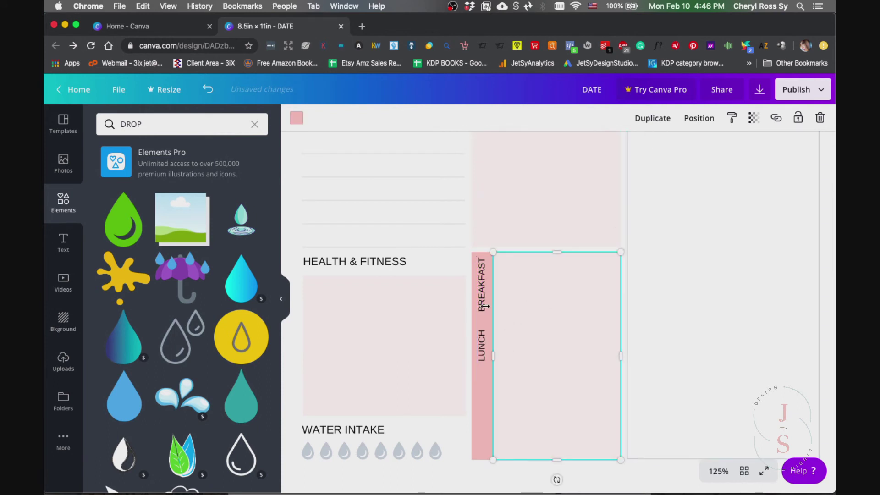
left_click(482, 333)
left_click(653, 118)
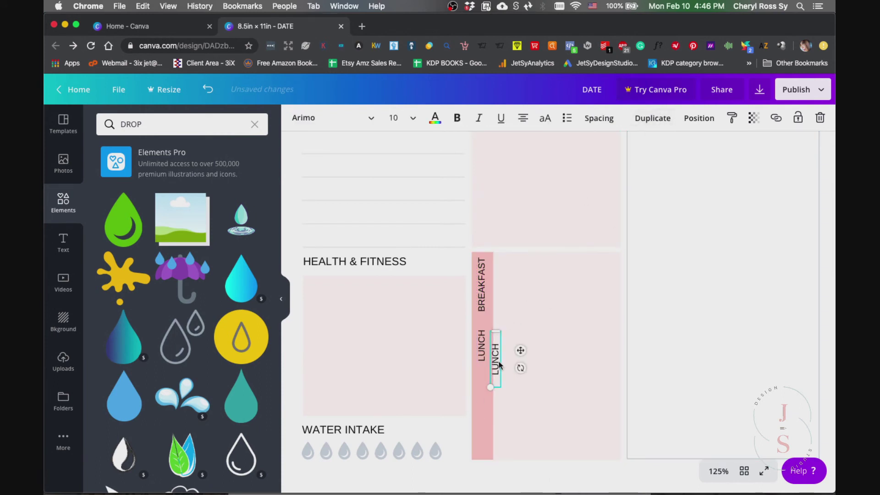
left_click_drag(496, 366, 482, 398)
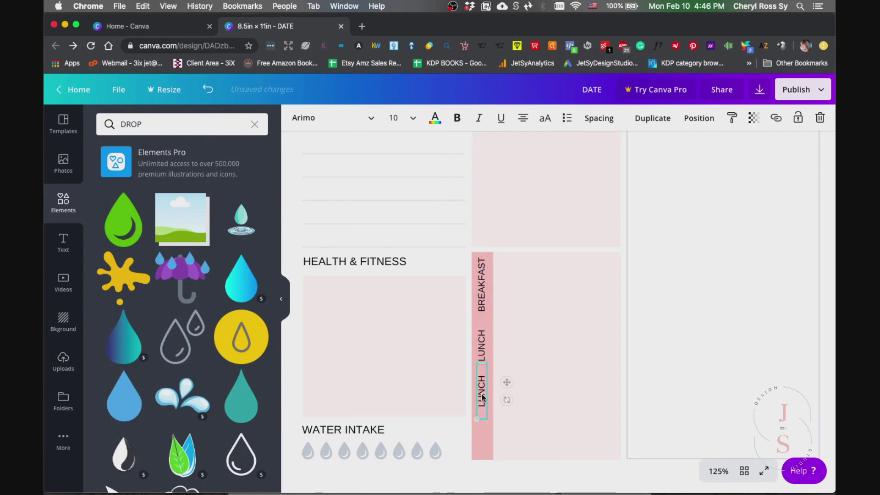
left_click(569, 383)
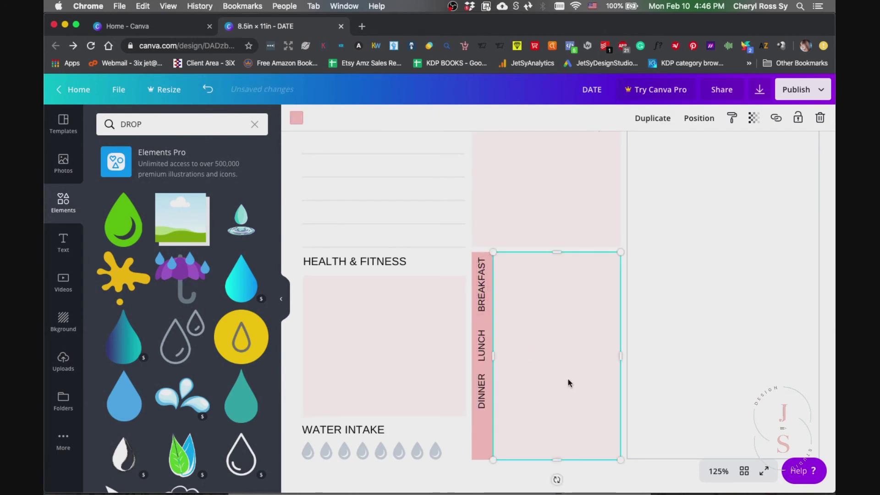
left_click(481, 386)
left_click(653, 118)
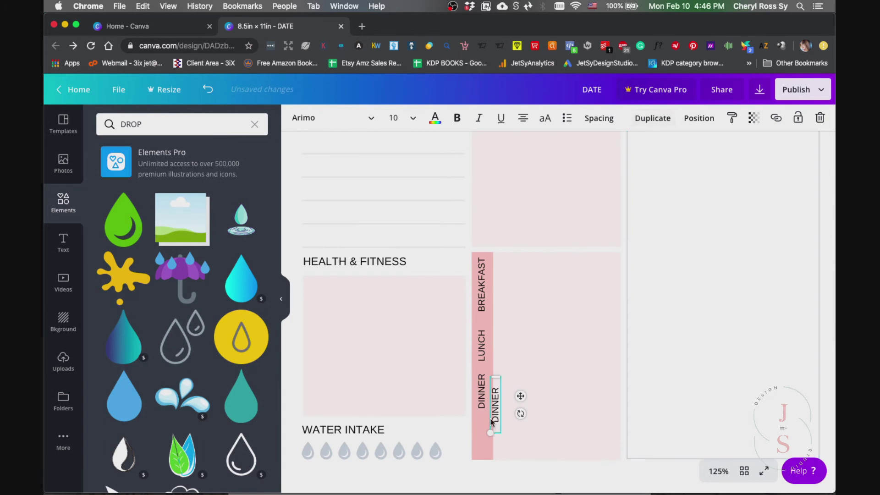
left_click_drag(494, 420, 484, 437)
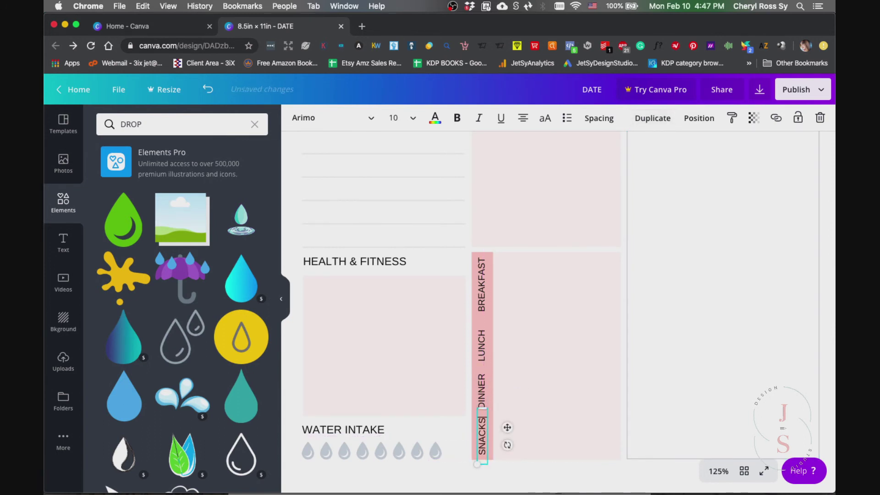
- Adjust LUNCH, DINNER and SNACKS positions so the four labels are evenly spaced
left_click(482, 284)
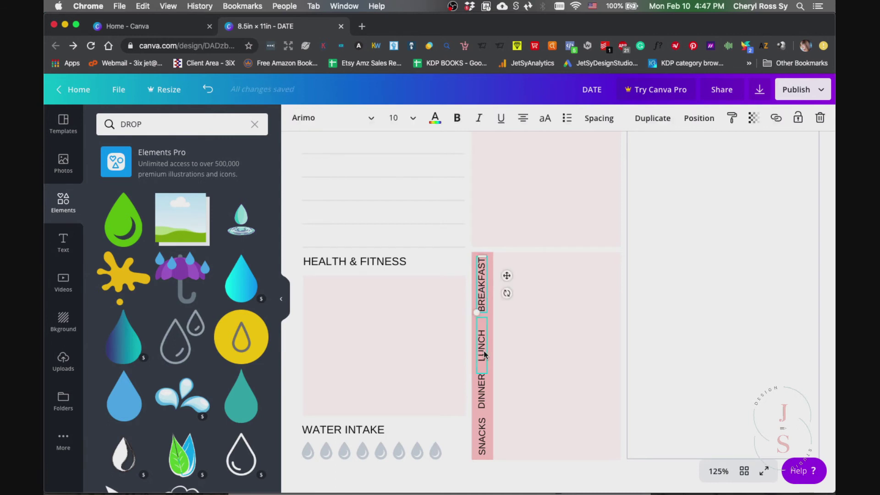
left_click_drag(485, 355, 485, 348)
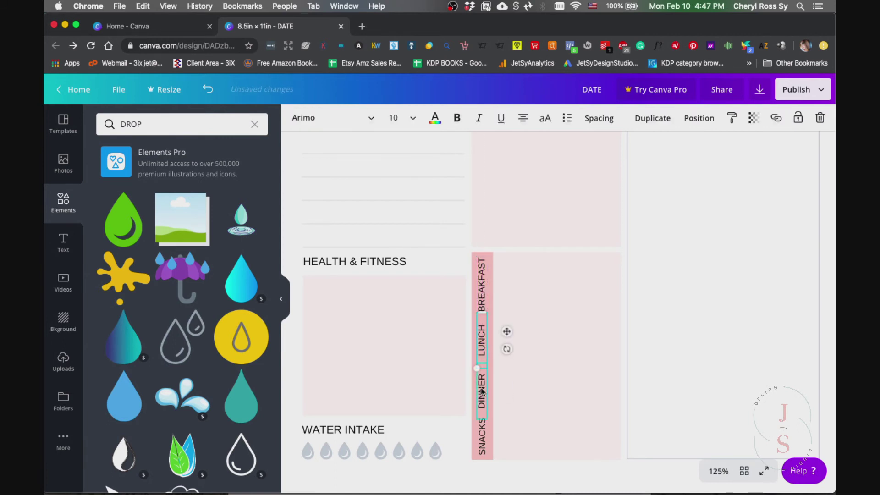
left_click_drag(482, 391, 482, 387)
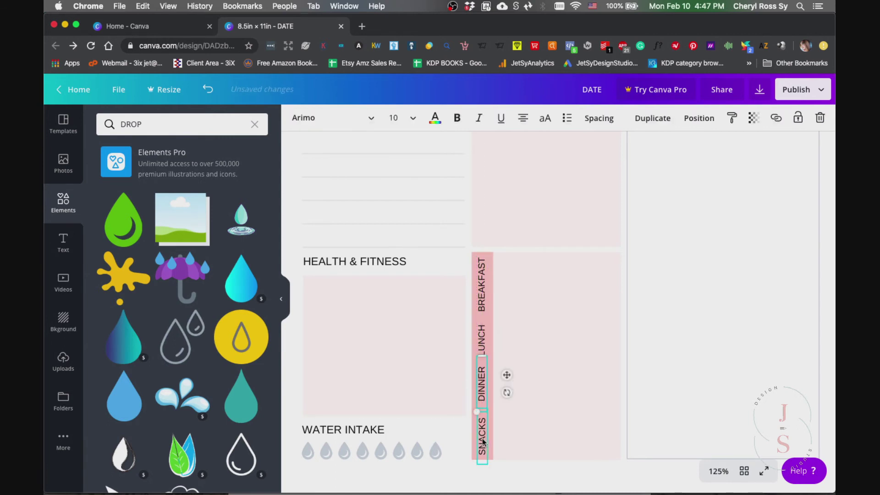
left_click_drag(483, 439, 483, 437)
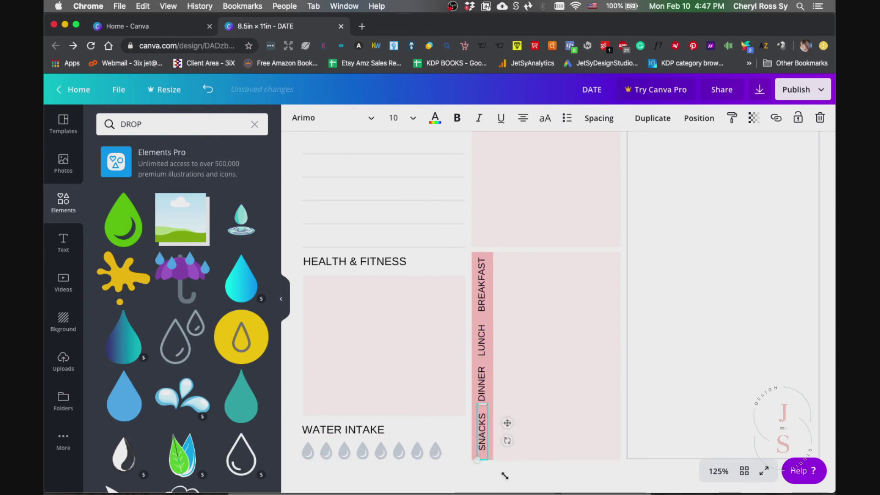
- Copy an APPOINTMENTS ruled line under BREAKFAST across the meal box and recolour it white
left_click(525, 481)
scroll(484, 217, "down", 10)
scroll(483, 217, "up", 4)
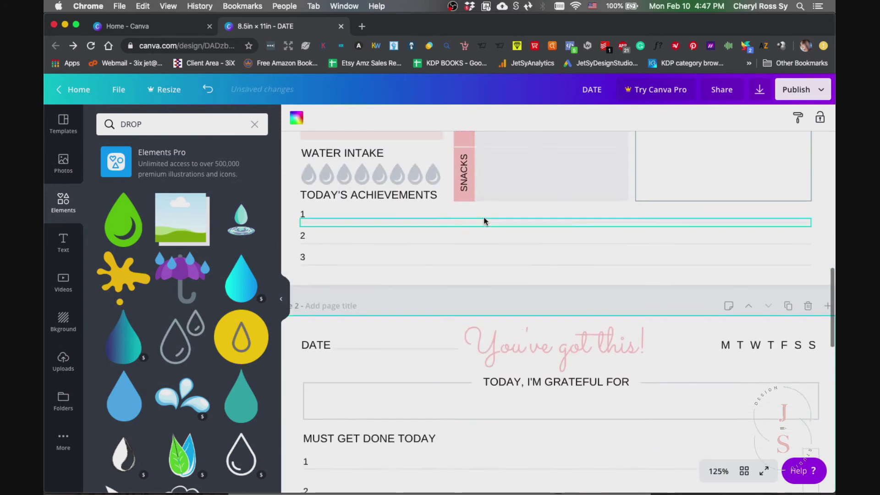
scroll(487, 183, "down", 12)
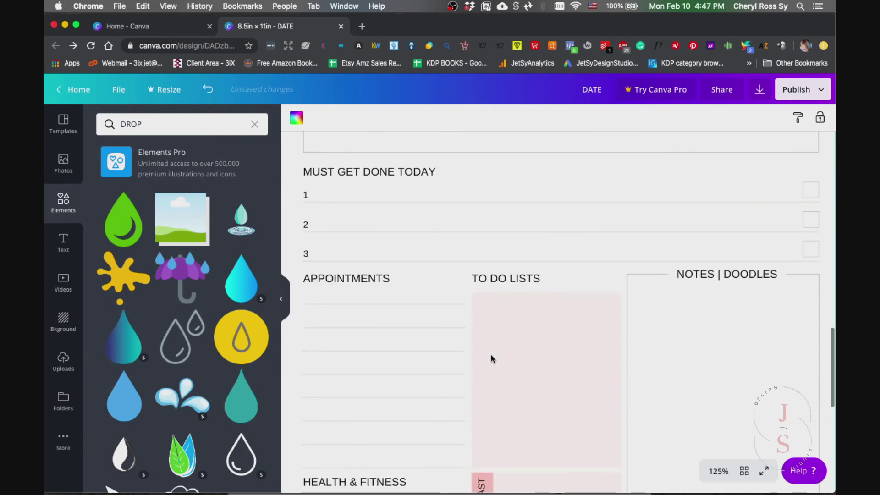
scroll(491, 355, "up", 5)
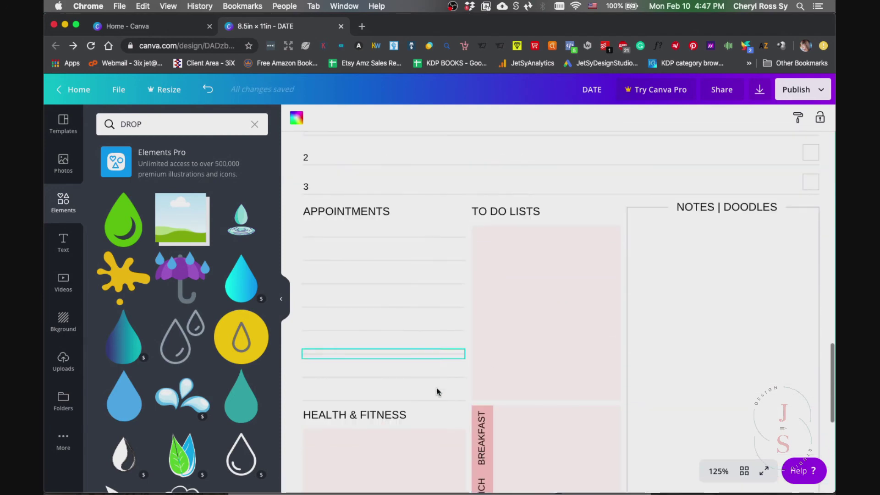
left_click(436, 400)
left_click(653, 118)
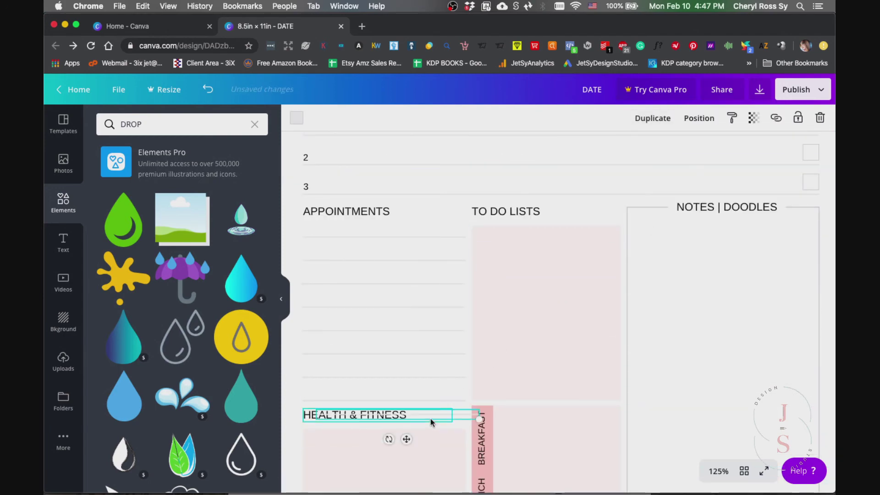
mouse_move(429, 418)
left_mouse_down()
mouse_move(576, 468)
mouse_move(623, 469)
left_mouse_up()
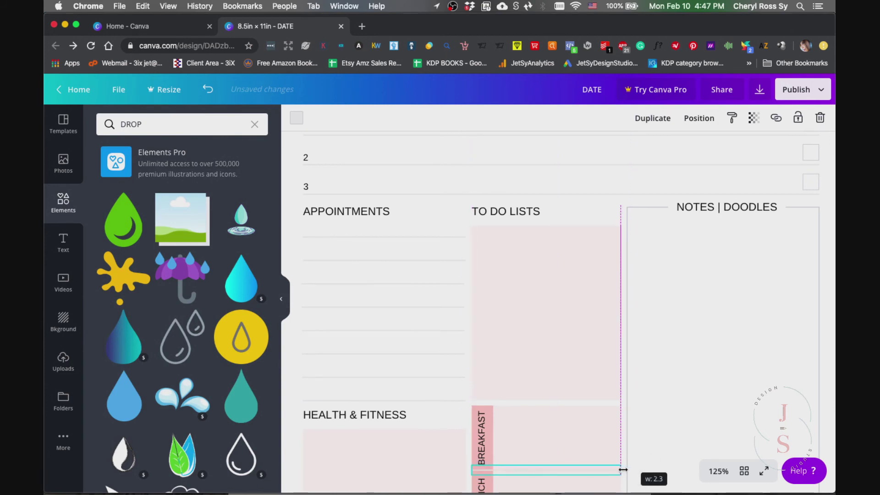
scroll(623, 469, "down", 5)
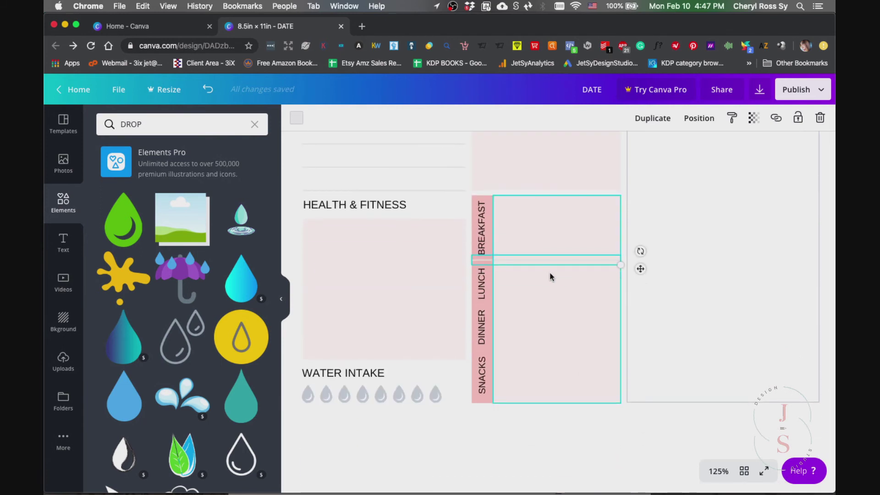
left_click(296, 118)
left_click(250, 332)
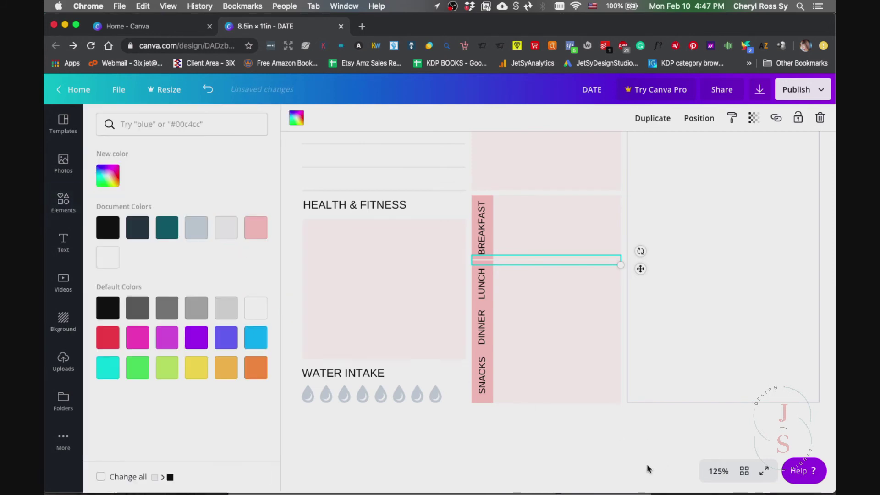
- Place a copy of the divider below LUNCH
left_click(629, 462)
left_click(544, 259)
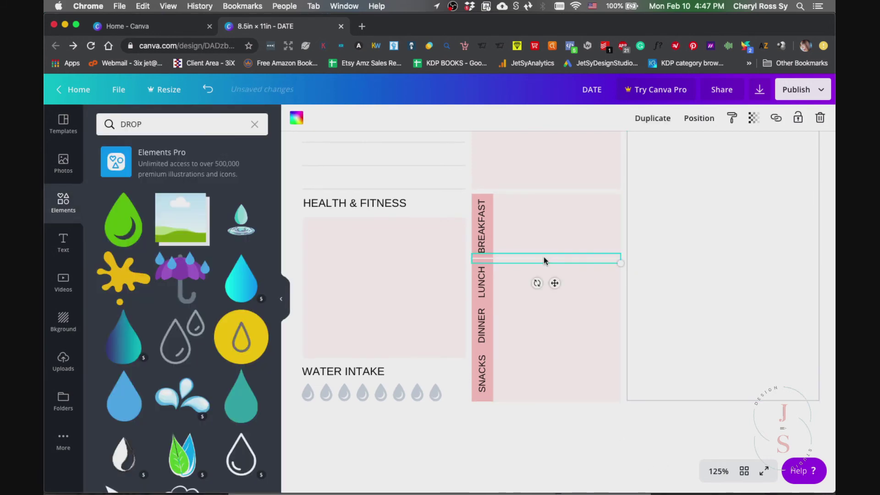
left_click_drag(545, 260, 543, 349)
- Finish the divider separating DINNER from SNACKS
left_click(576, 446)
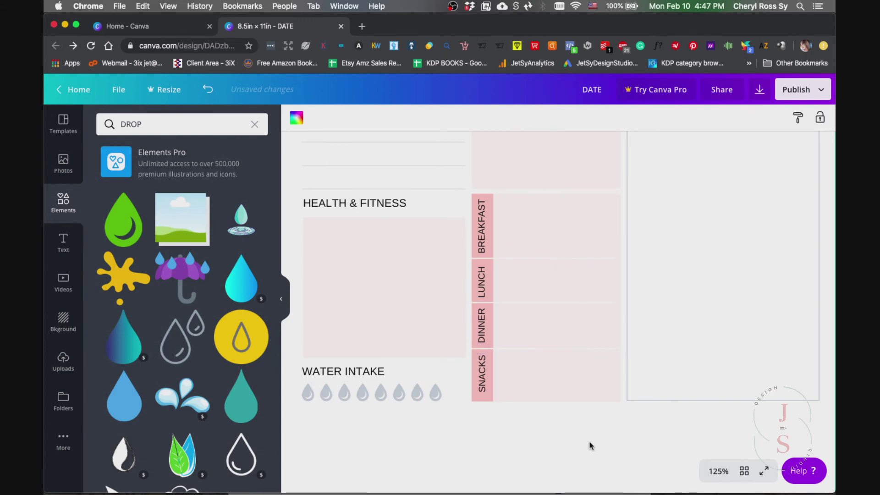
scroll(590, 436, "down", 1)
scroll(590, 446, "down", 5)
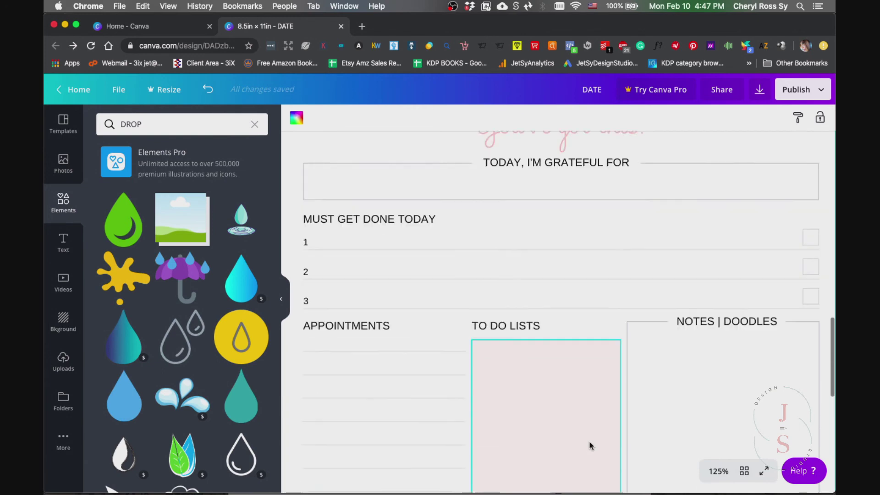
scroll(430, 326, "up", 2)
scroll(409, 250, "down", 6)
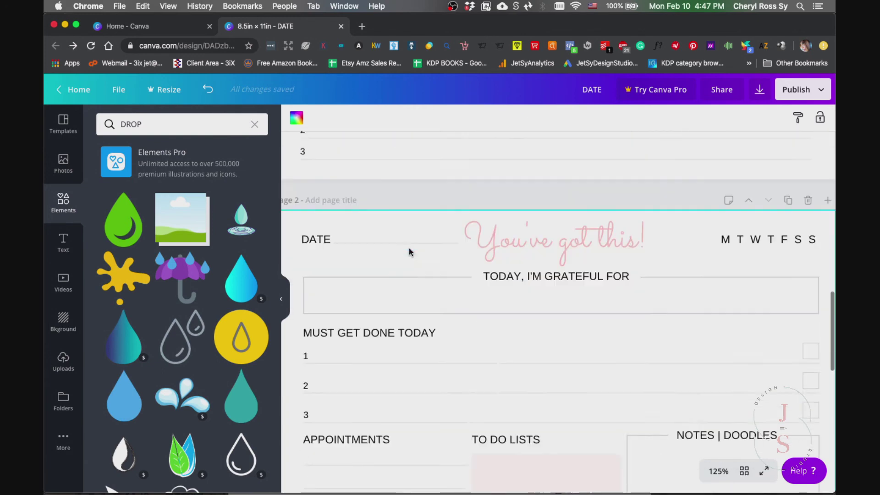
scroll(409, 252, "up", 1)
- Duplicate the MUST GET DONE TODAY heading with rows 1–3 and place it below WATER INTAKE
left_click_drag(296, 180, 375, 277)
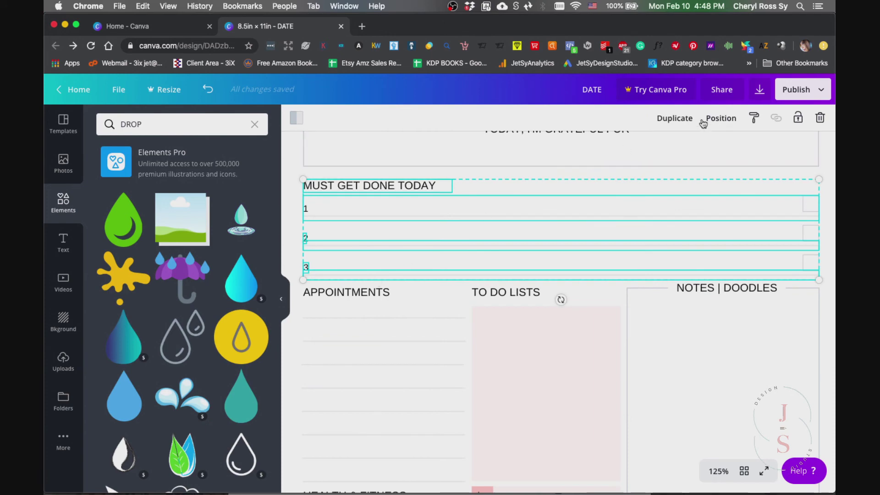
left_click(675, 118)
left_click_drag(443, 207, 432, 406)
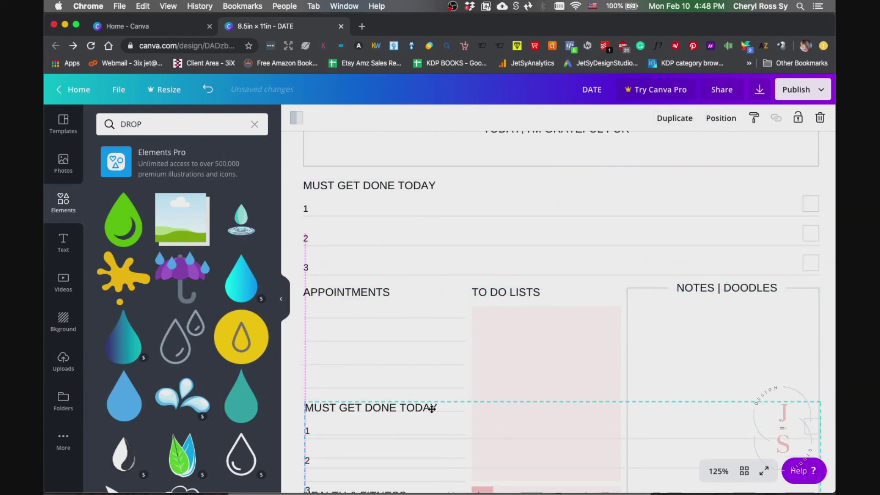
scroll(433, 408, "down", 5)
scroll(431, 408, "down", 2)
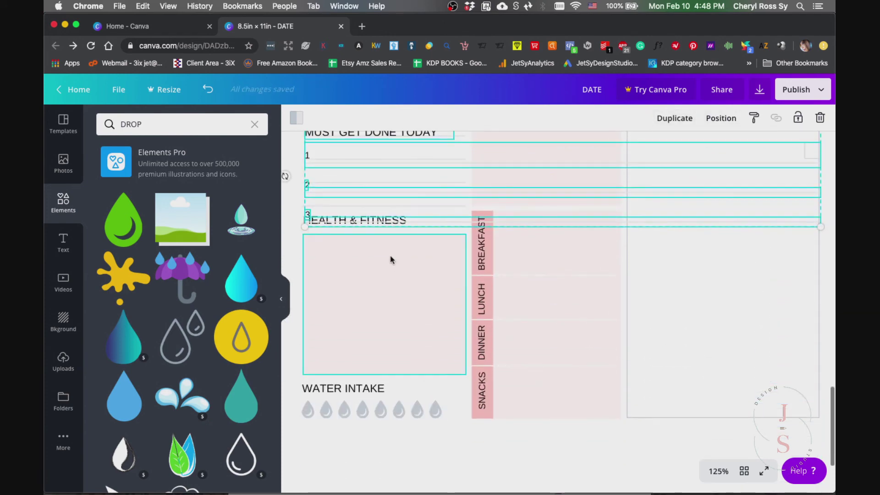
left_click_drag(427, 302, 427, 431)
scroll(489, 381, "down", 2)
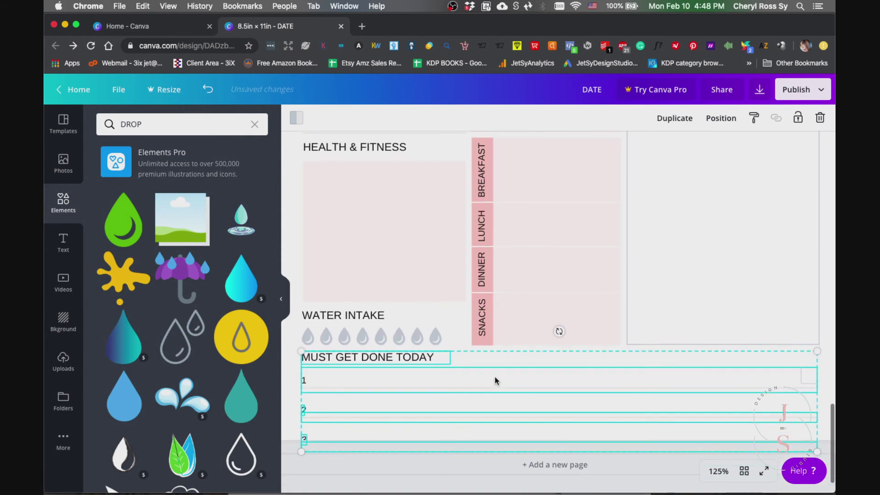
- Zoom out and nudge the row 2 line and its number slightly upward
left_click(700, 397)
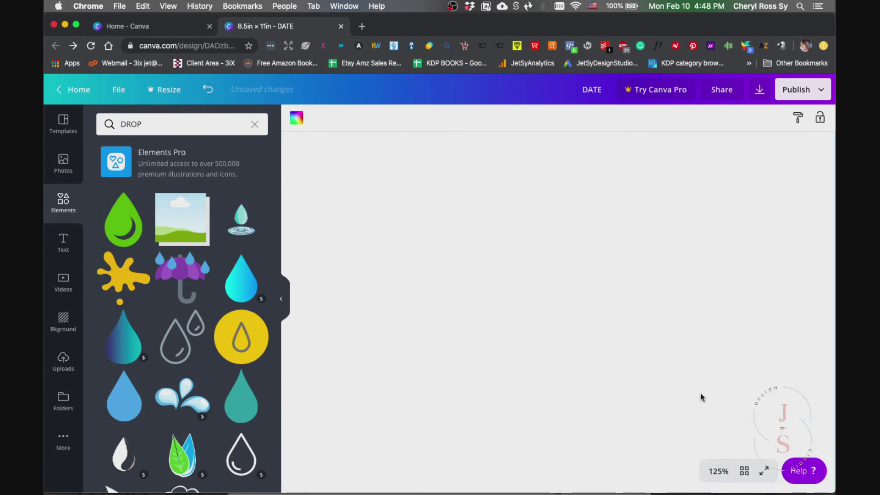
scroll(549, 259, "down", 2)
key("super+minus")
key("super+minus")
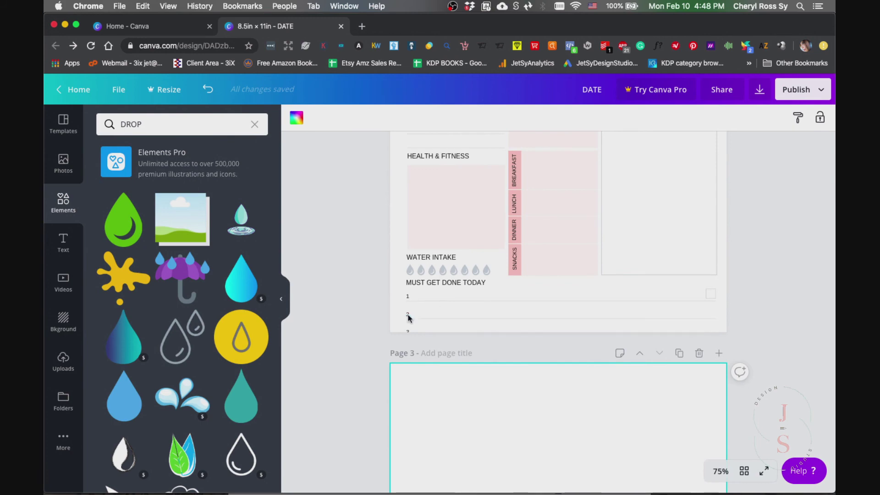
left_click(711, 292)
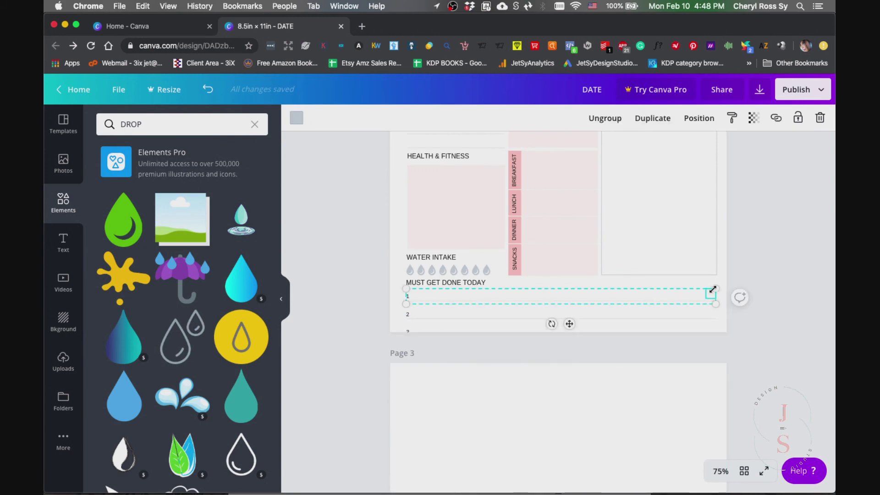
left_click(743, 334)
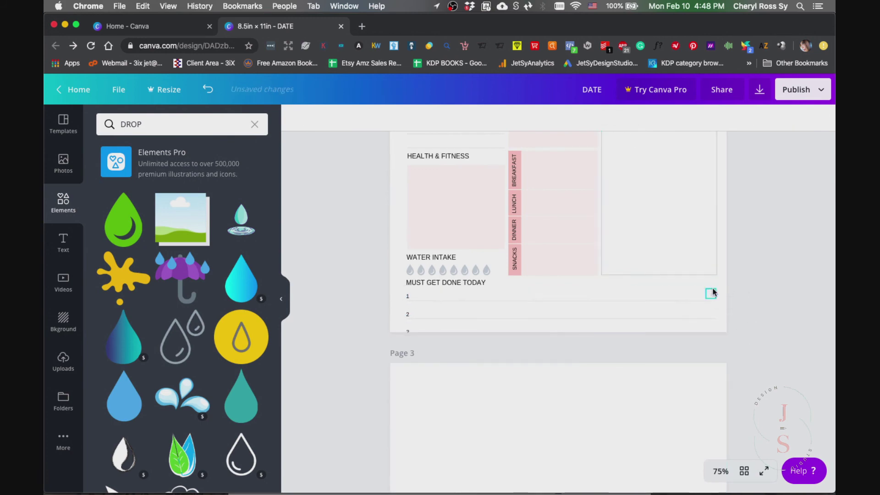
left_click(713, 292)
key("Escape")
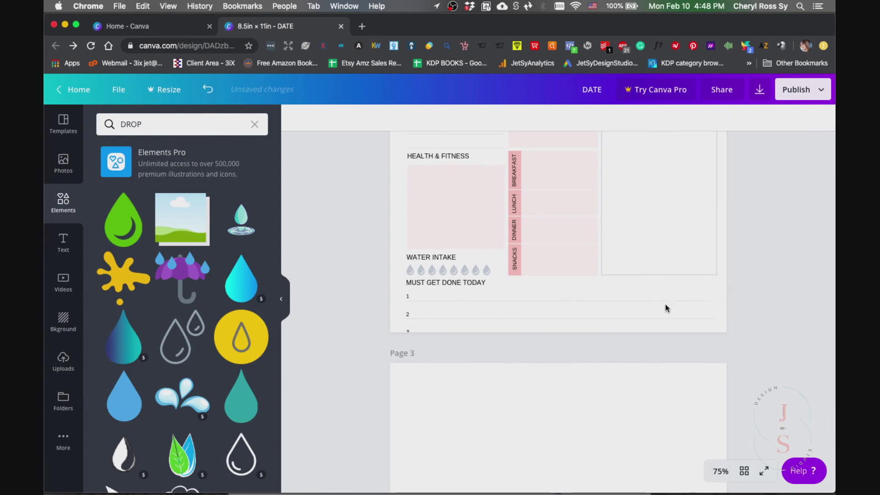
left_click(473, 322)
left_click_drag(400, 312, 403, 315)
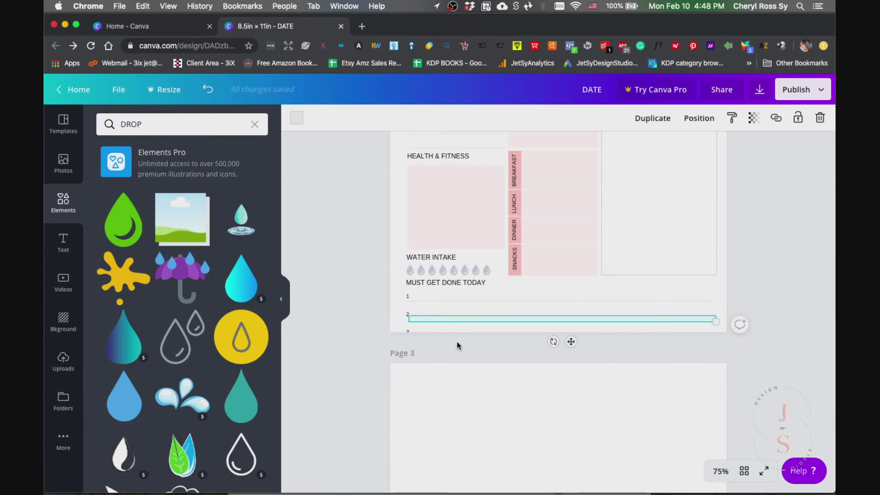
key("super+z")
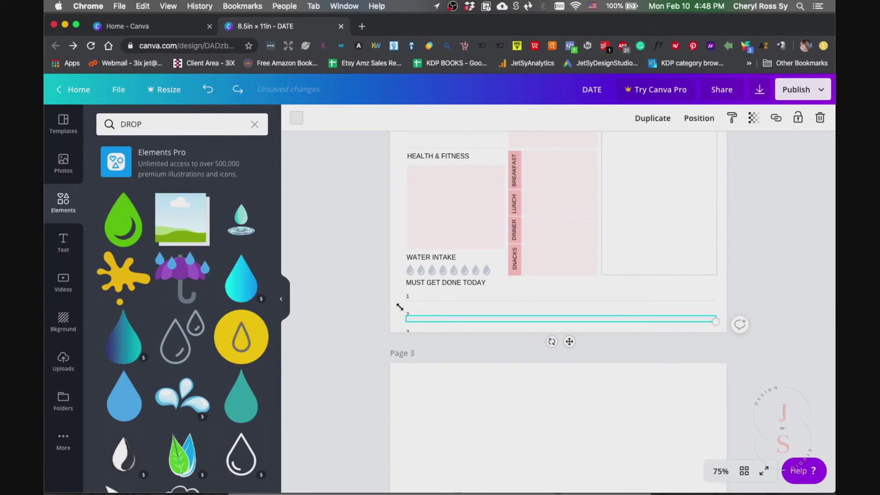
left_click_drag(391, 312, 449, 346)
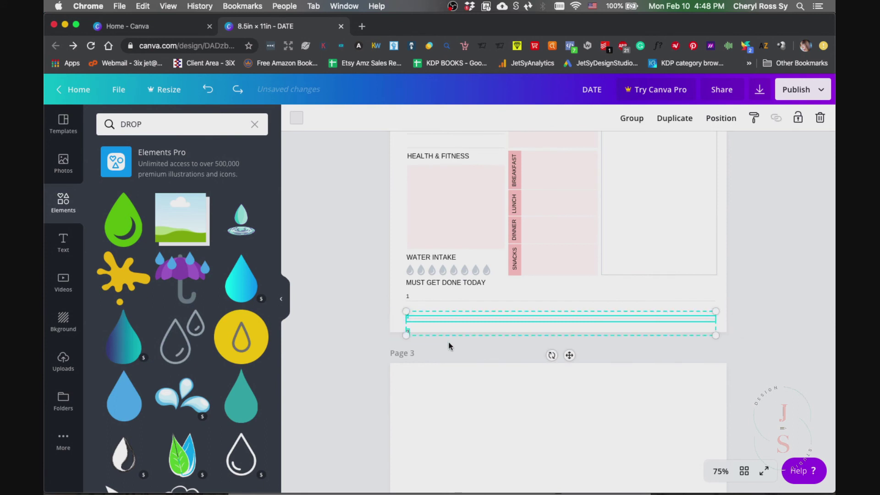
key("Up")
key("Up")
key("Up")
key("Up")
key("Up")
key("Up")
key("Up")
key("Up")
key("Up")
key("Up")
key("Up")
key("Up")
key("Up")
key("Up")
key("Up")
key("Up")
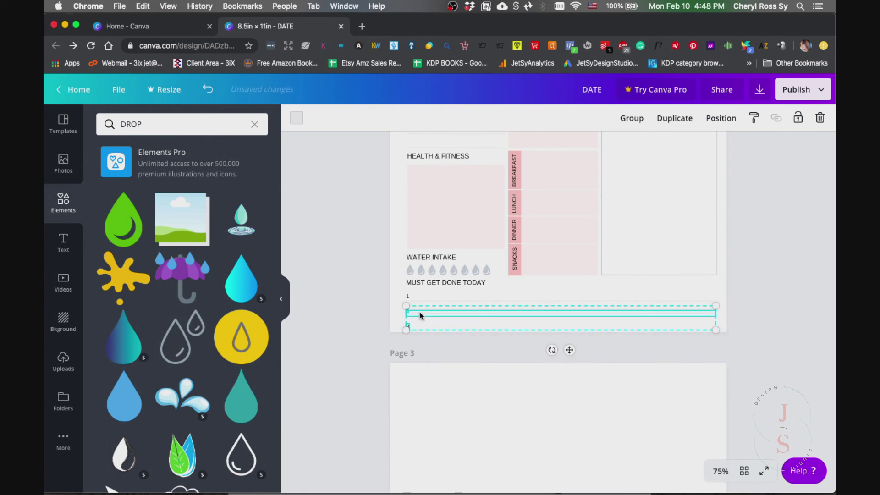
- Move a line down into the row 3 position, matching the list's spacing
left_click(396, 323)
left_click_drag(436, 338, 436, 339)
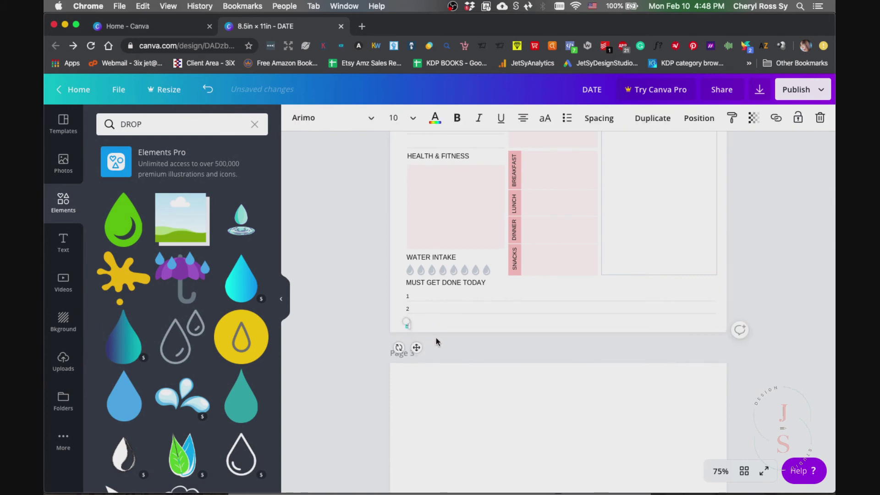
left_click(541, 327)
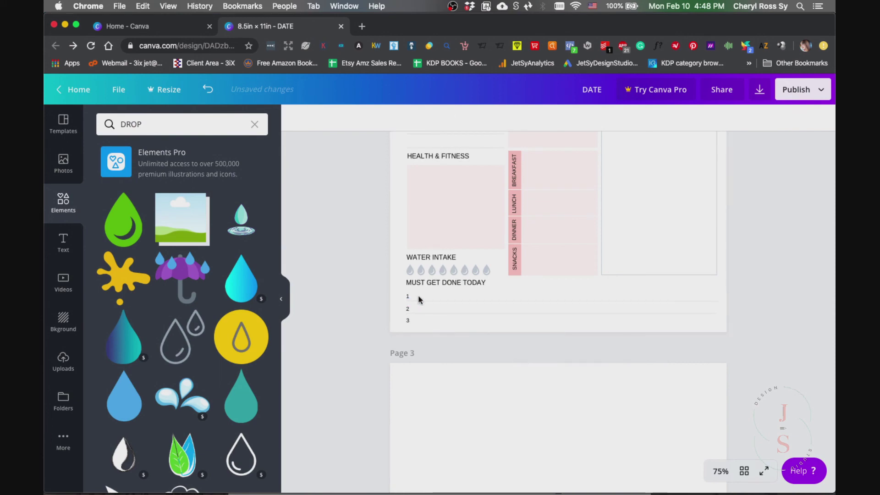
left_click(430, 302)
left_click_drag(431, 301, 431, 324)
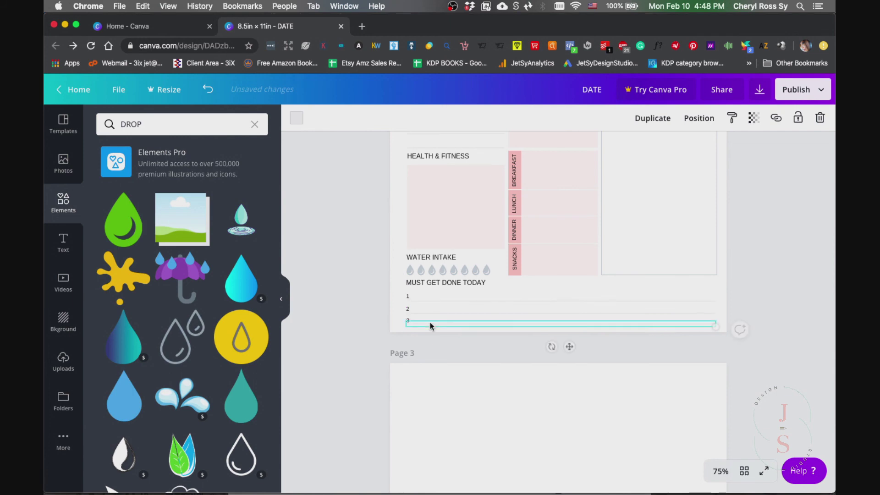
left_click_drag(519, 322, 523, 323)
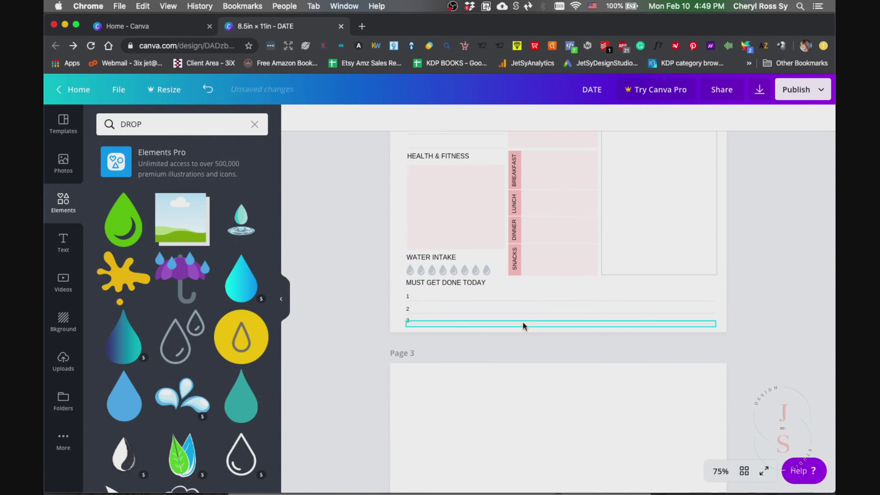
- Space the three MUST GET DONE TODAY lines evenly and nudge them up together
left_click(523, 324)
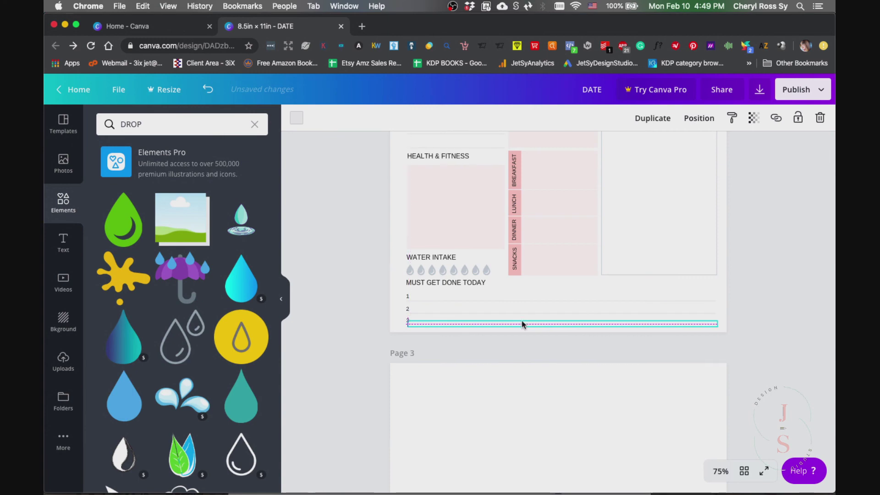
left_click(713, 303, "shift")
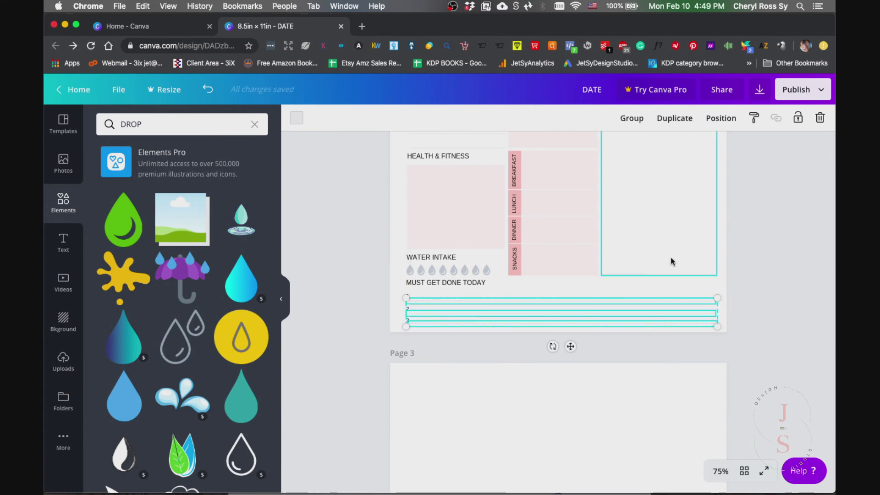
left_click(673, 293)
left_click_drag(726, 294, 689, 332)
left_click(720, 118)
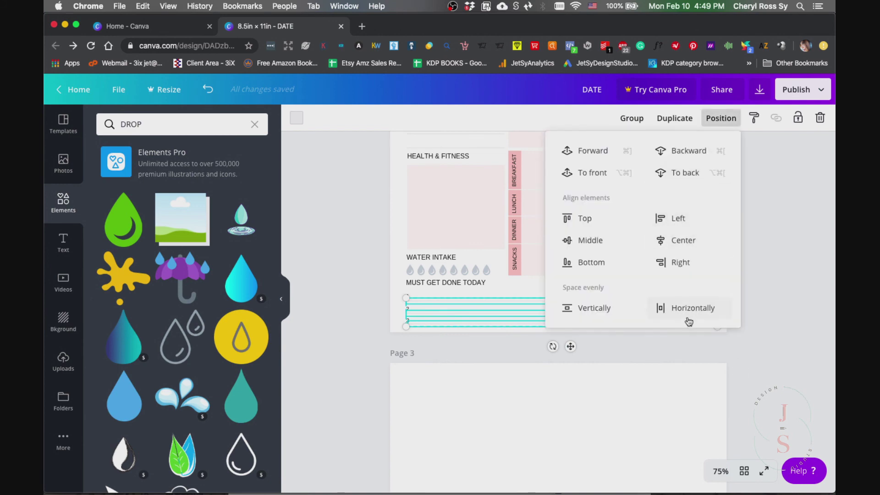
left_click(678, 308)
left_click(605, 311)
left_click(492, 326)
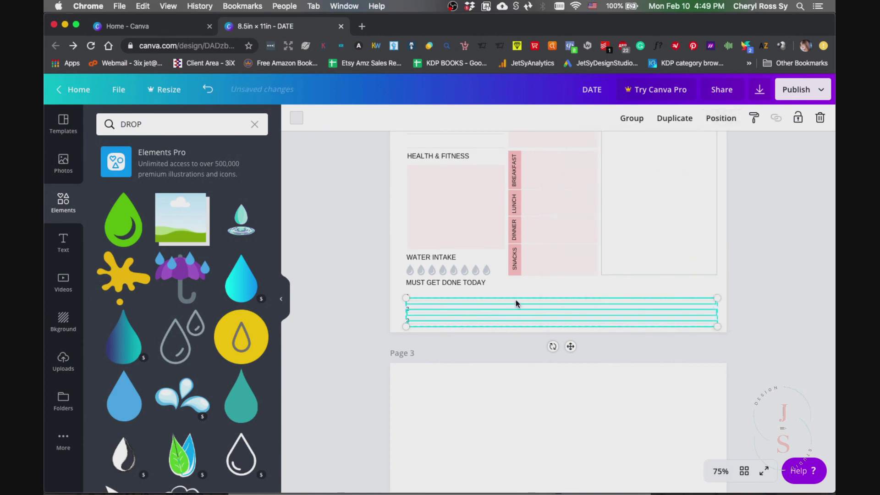
key("Up")
key("Up")
key("Up")
key("Up")
key("Up")
key("Up")
key("Up")
key("Up")
key("Up")
key("Up")
key("Up")
key("Up")
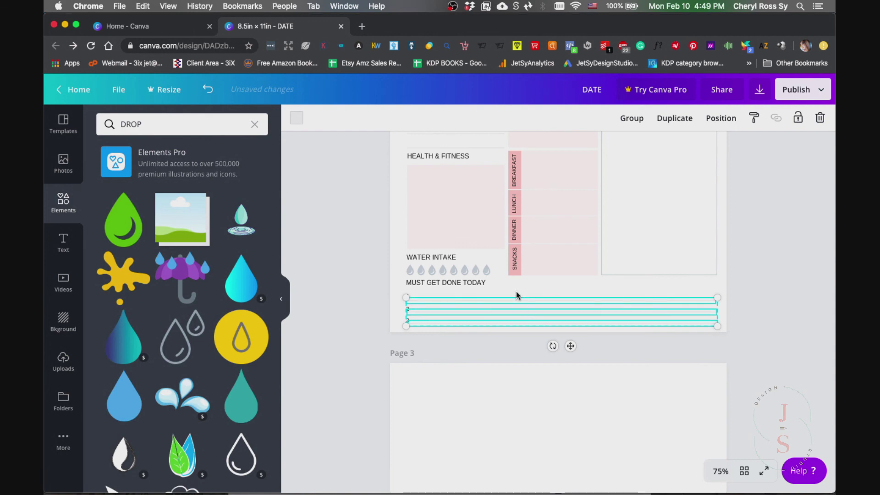
left_click(473, 335)
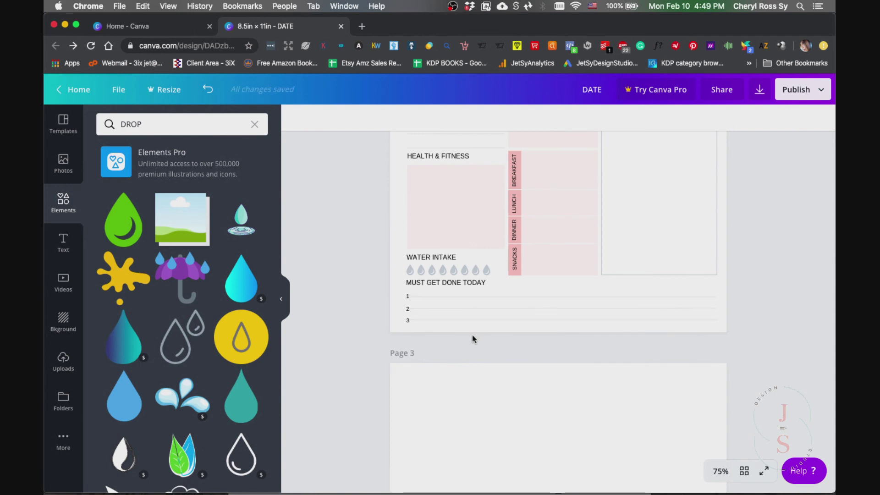
left_click_drag(394, 293, 411, 327)
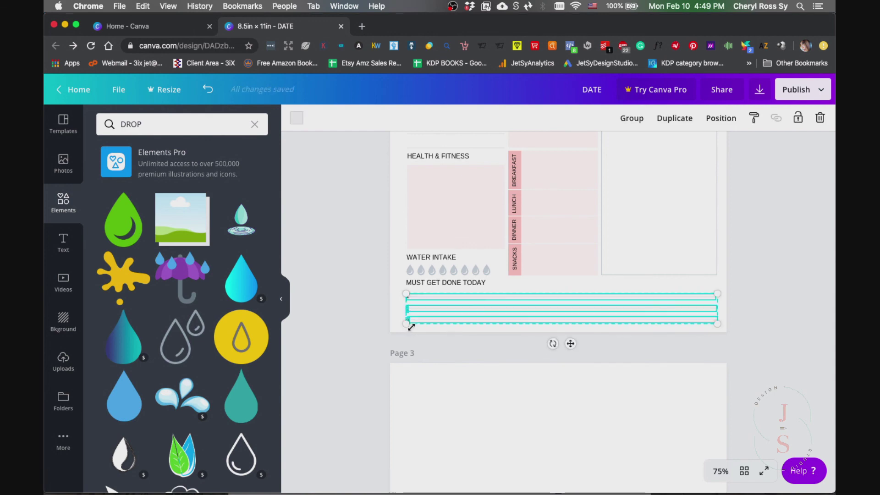
- Zoom in and lift the numbers 1 and 3 to rest just above their write-in lines
left_click(447, 330)
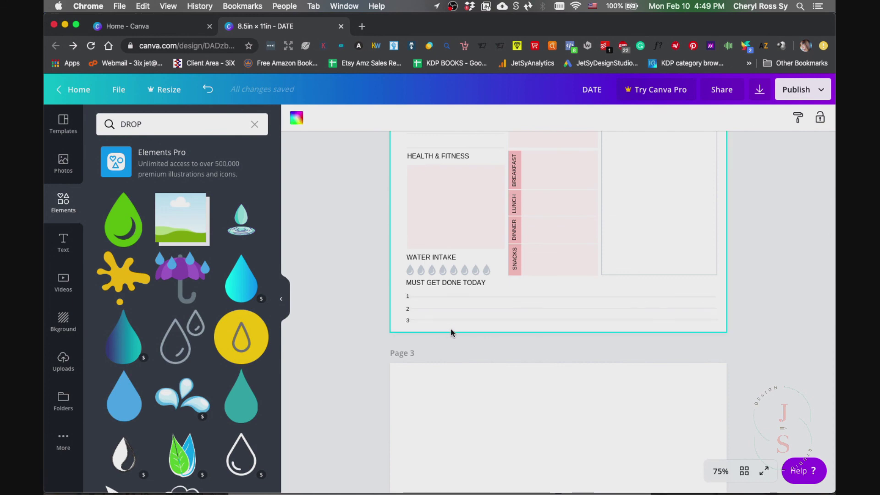
scroll(450, 329, "up", 5)
scroll(450, 329, "left", 2)
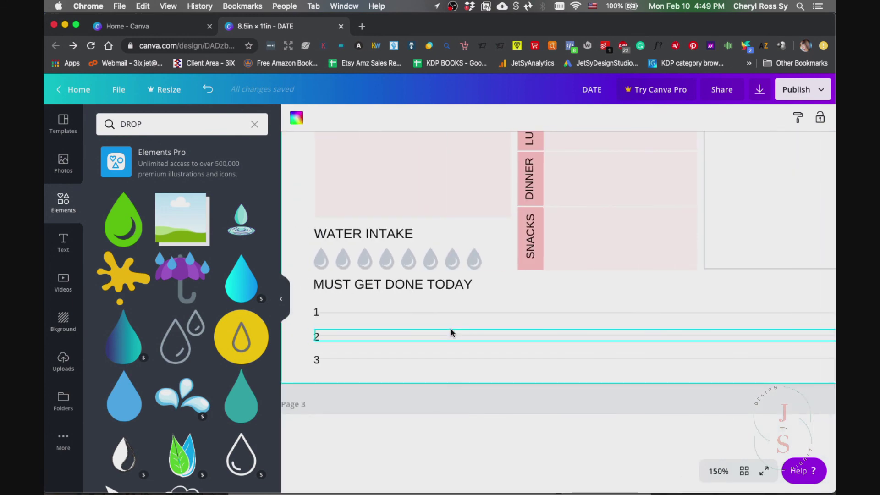
left_click(314, 317)
left_click_drag(317, 337, 314, 339)
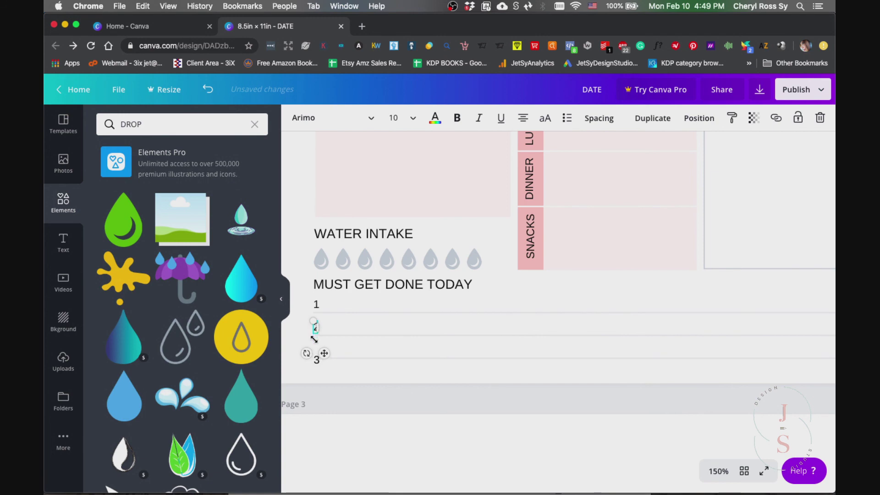
left_click(296, 369)
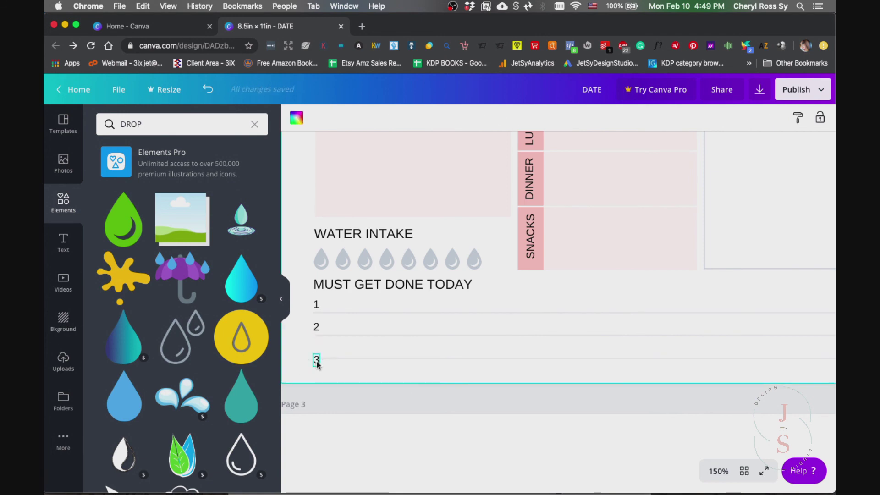
left_click_drag(316, 365, 317, 363)
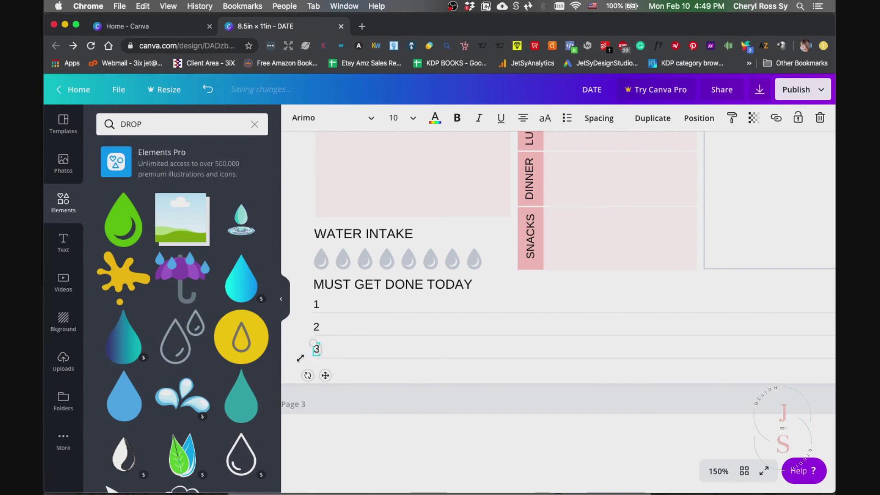
left_click(372, 369)
- Scroll through Page 2 to review the complete planner layout down to the bottom list
scroll(395, 381, "down", 5)
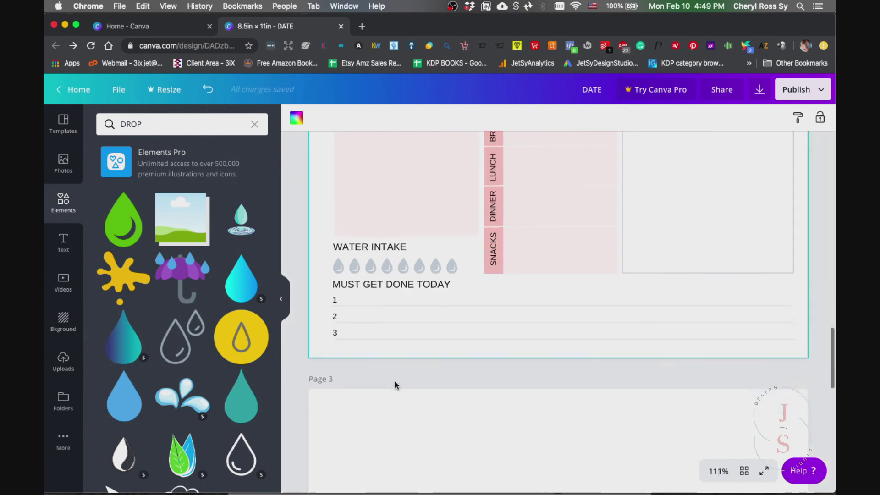
scroll(395, 381, "down", 3)
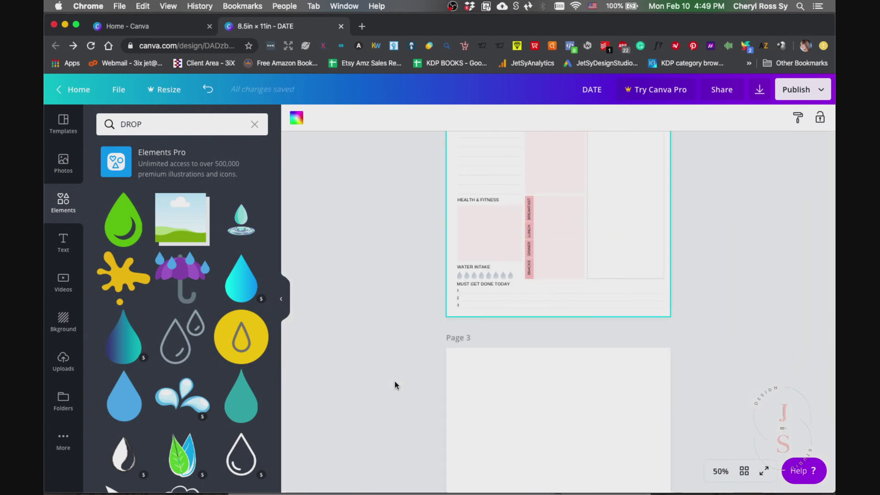
scroll(395, 381, "up", 5)
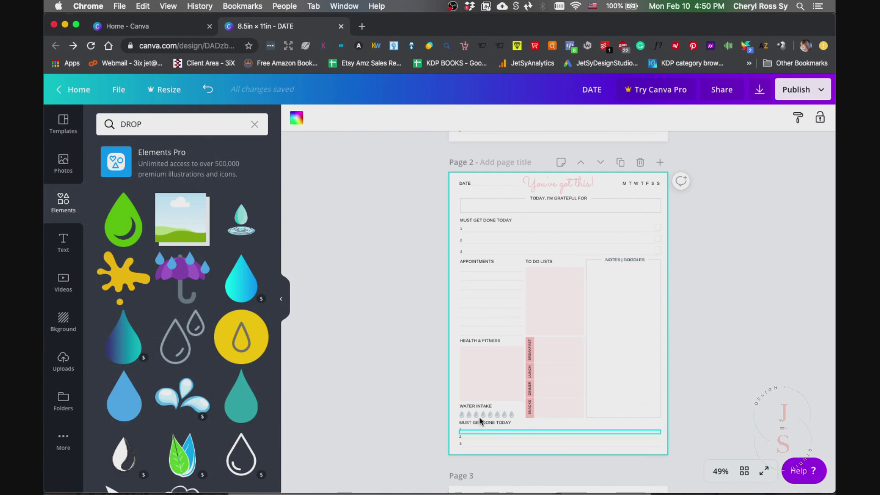
scroll(604, 285, "up", 2)
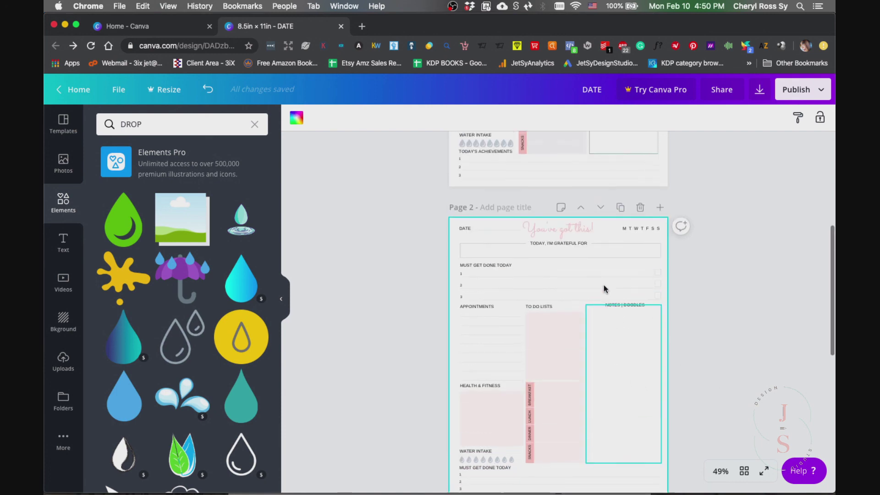
scroll(603, 285, "down", 3)
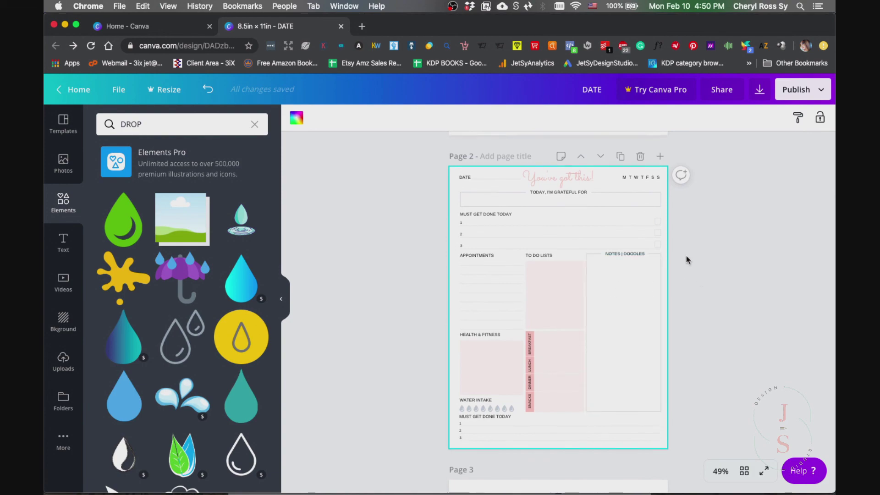